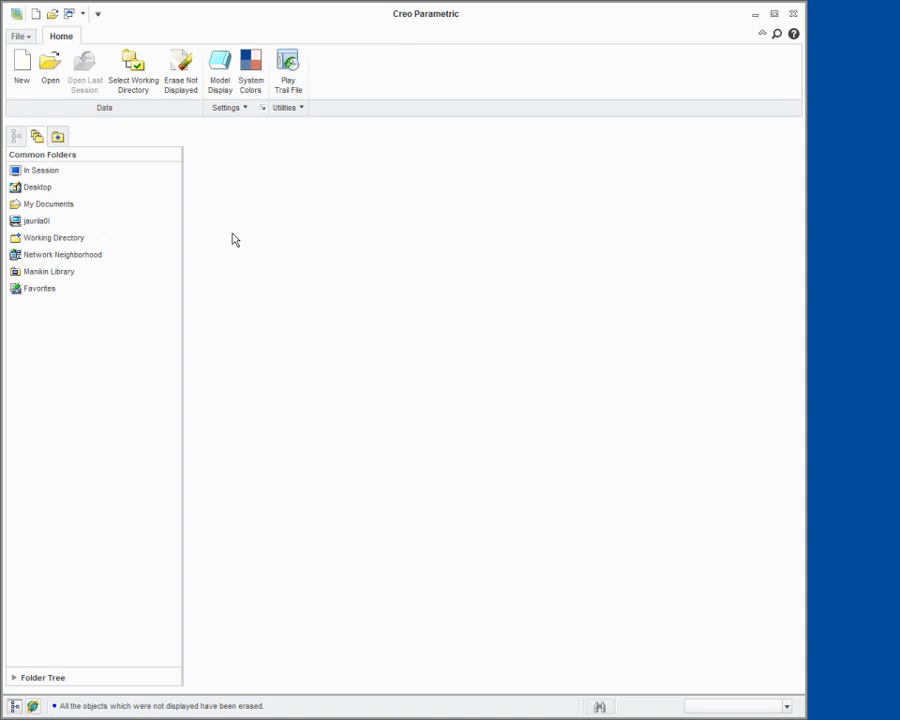
Create a sheetmetal part named ENCLOSURE from the mmns_part_sheetmetal template instead of the default template
{"action": "left_click", "coordinate": [22, 72]}
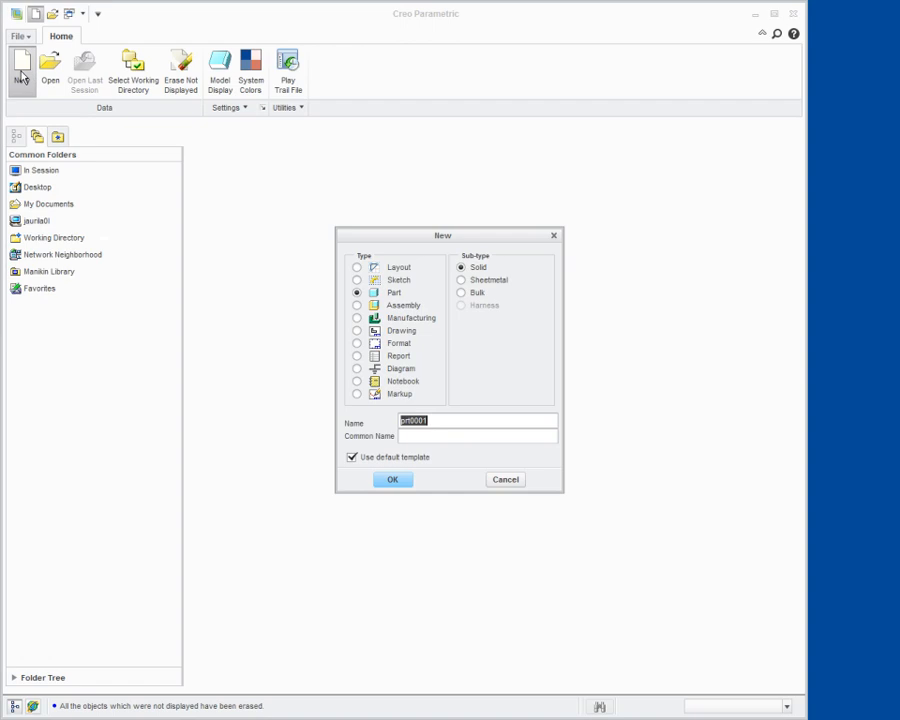
{"action": "type", "text": "ENCLOSURE"}
{"action": "left_click", "coordinate": [461, 282]}
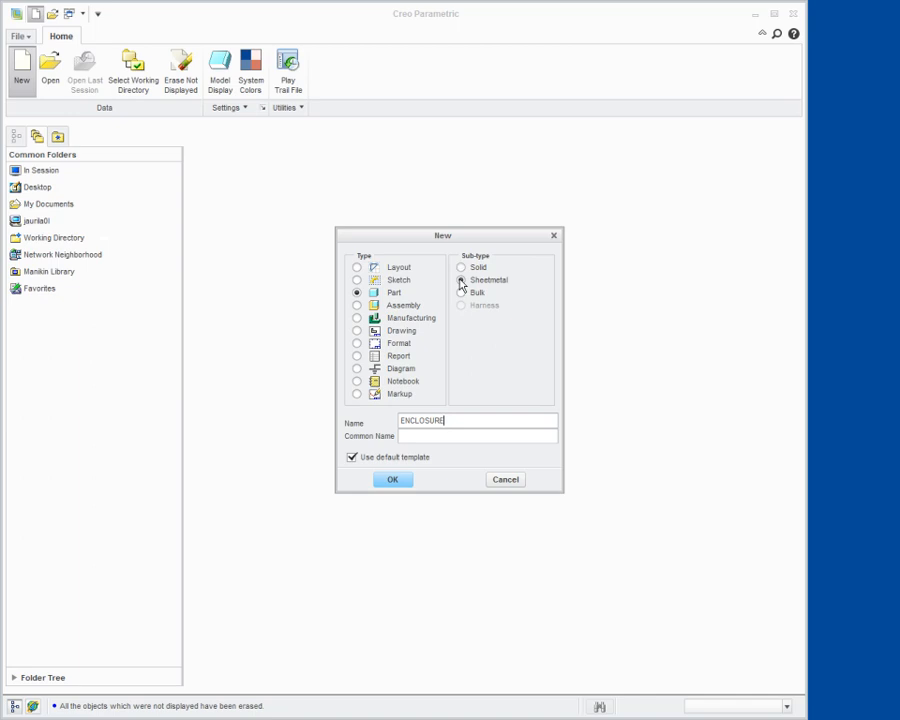
{"action": "left_click", "coordinate": [352, 458]}
{"action": "left_click", "coordinate": [392, 479]}
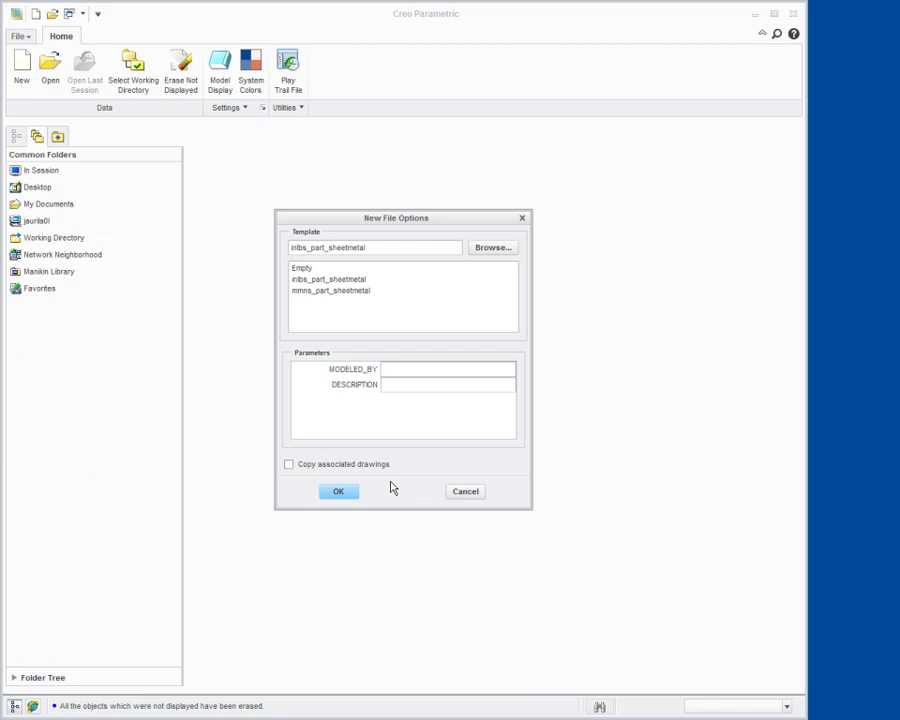
{"action": "left_click", "coordinate": [353, 291]}
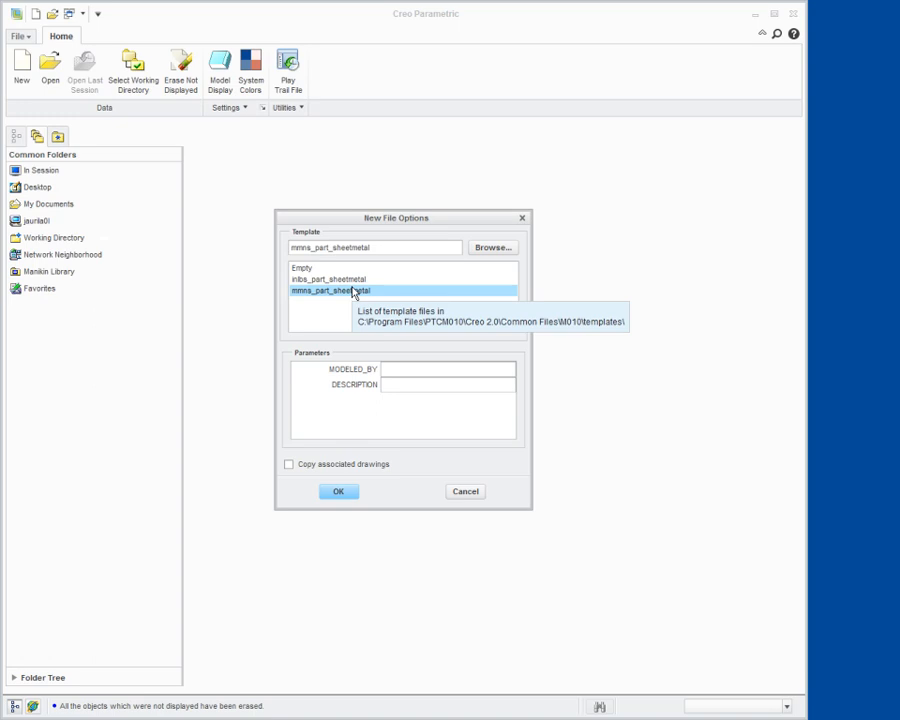
{"action": "left_click", "coordinate": [339, 491]}
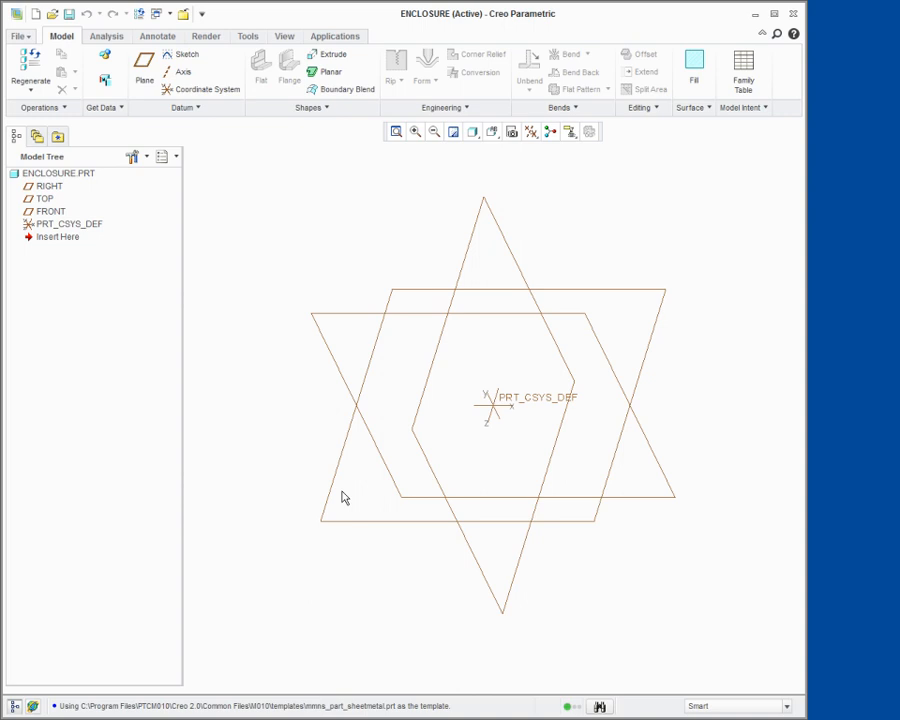
Hide the datum axes, coordinate systems and planes, keeping only datum point display on
{"action": "left_click", "coordinate": [531, 133]}
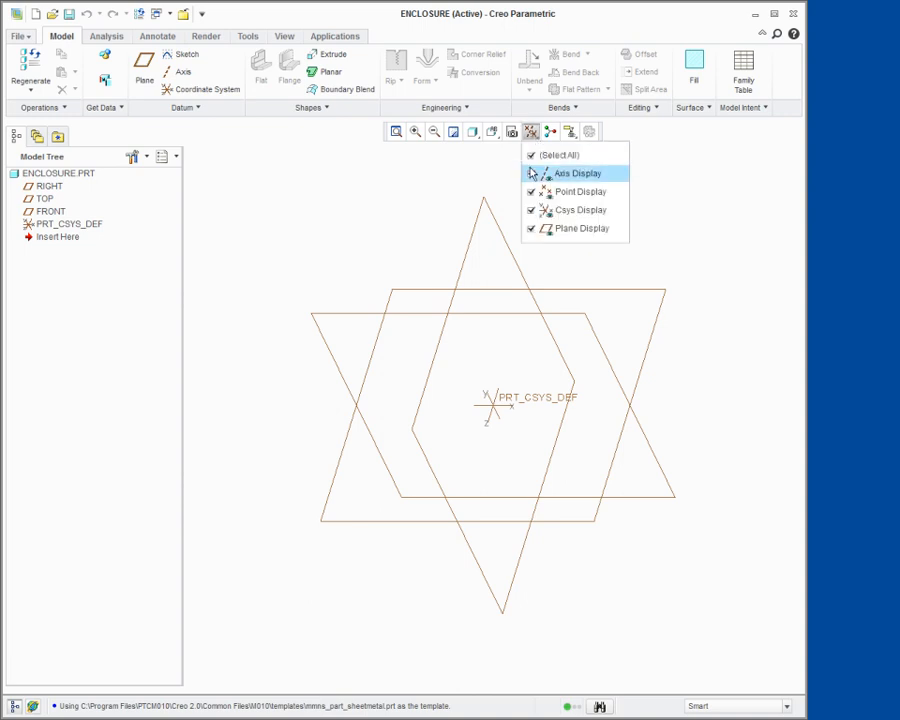
{"action": "left_click", "coordinate": [530, 155]}
{"action": "left_click", "coordinate": [532, 192]}
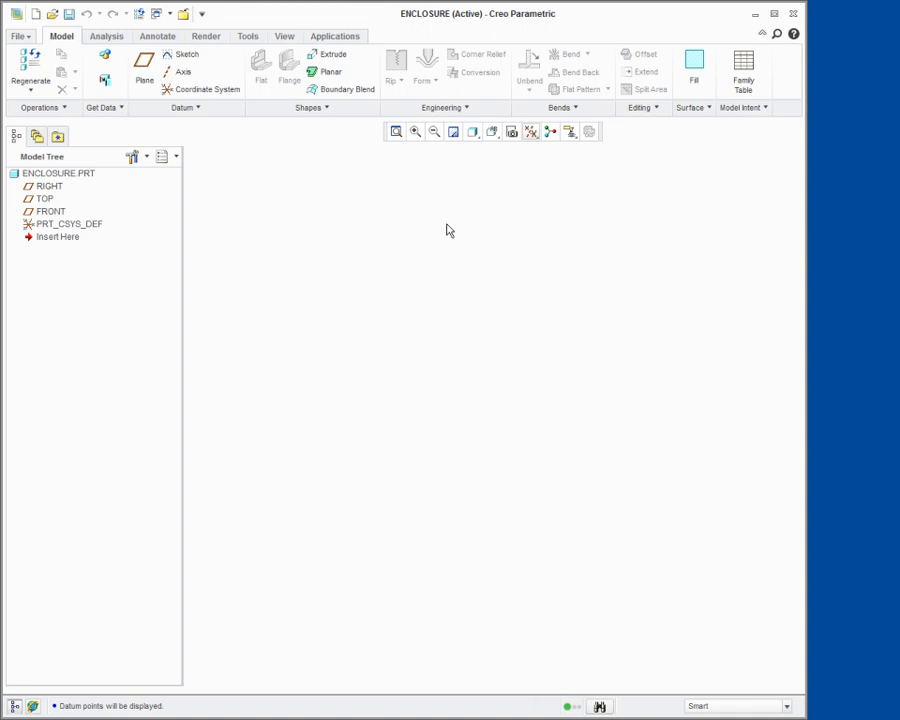
Start a Planar wall on the TOP plane and sketch a corner rectangle about 302 mm wide from the origin
{"action": "left_click", "coordinate": [327, 73]}
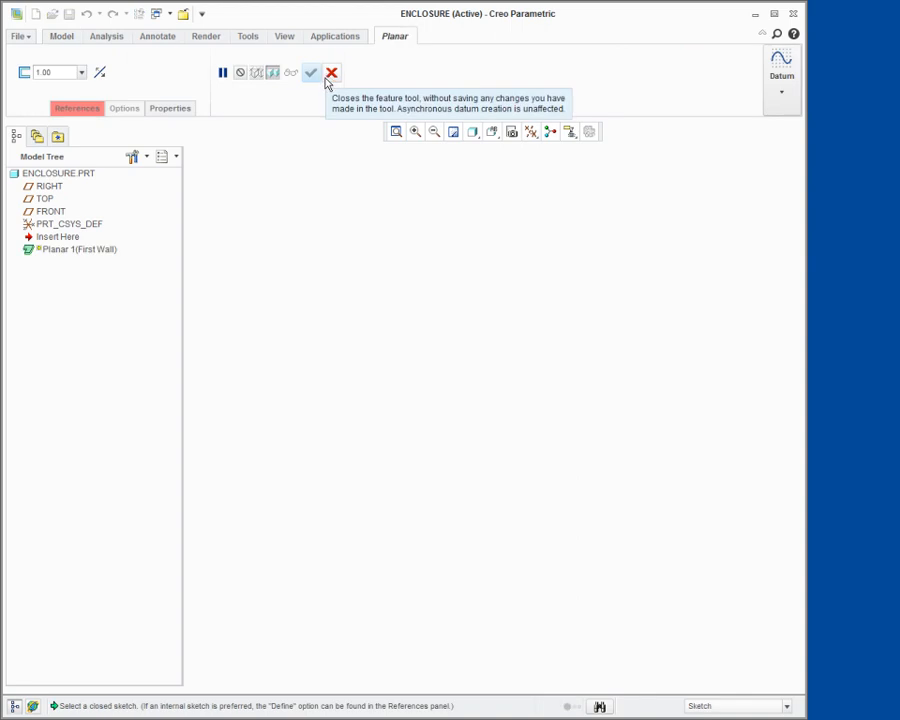
{"action": "left_click", "coordinate": [45, 201]}
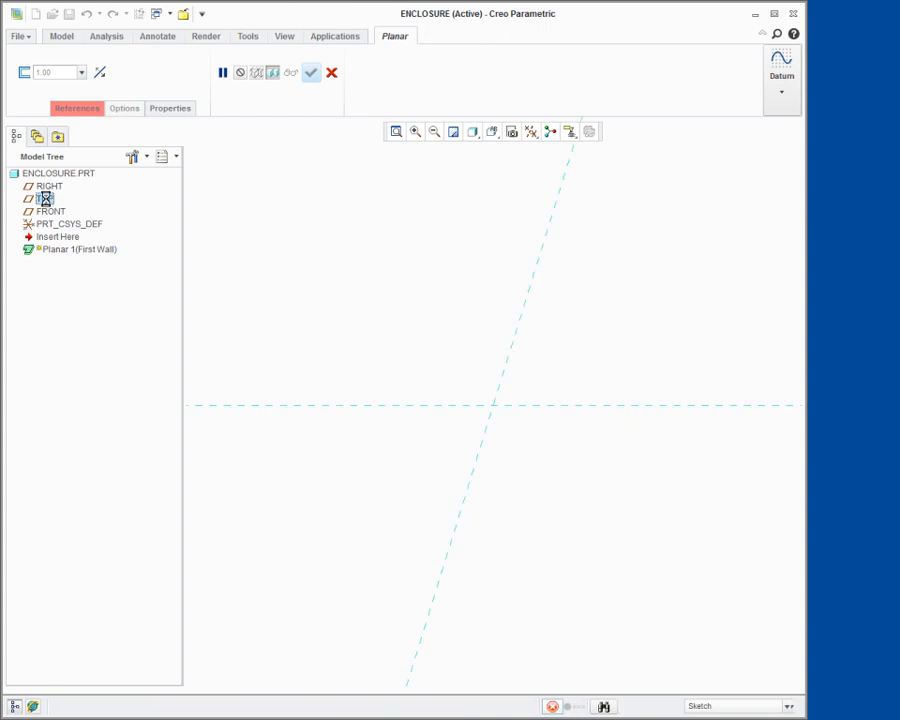
{"action": "right_click", "coordinate": [235, 260]}
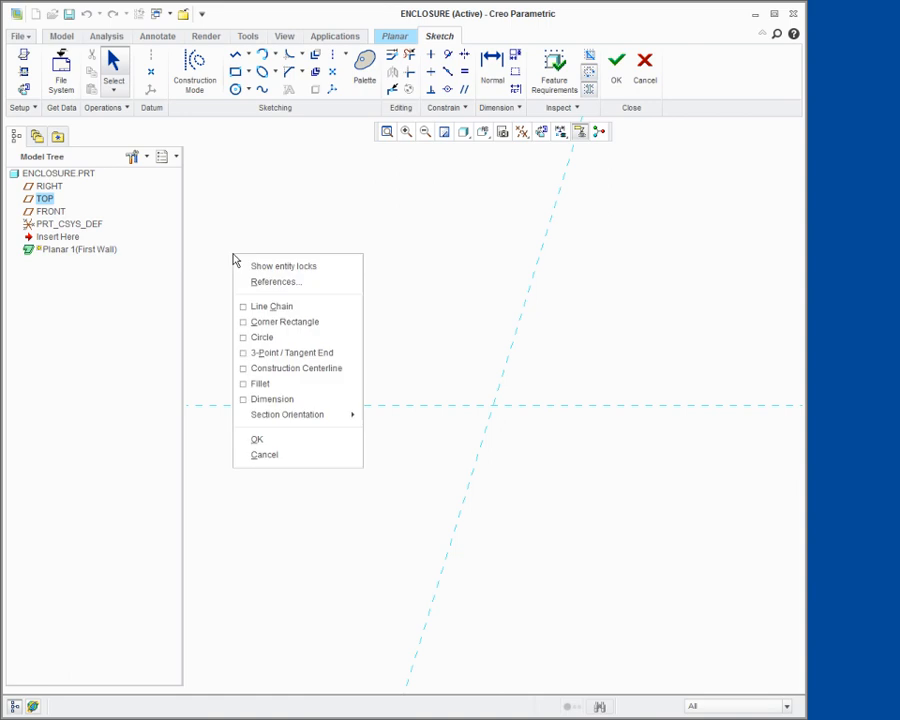
{"action": "left_click", "coordinate": [258, 320]}
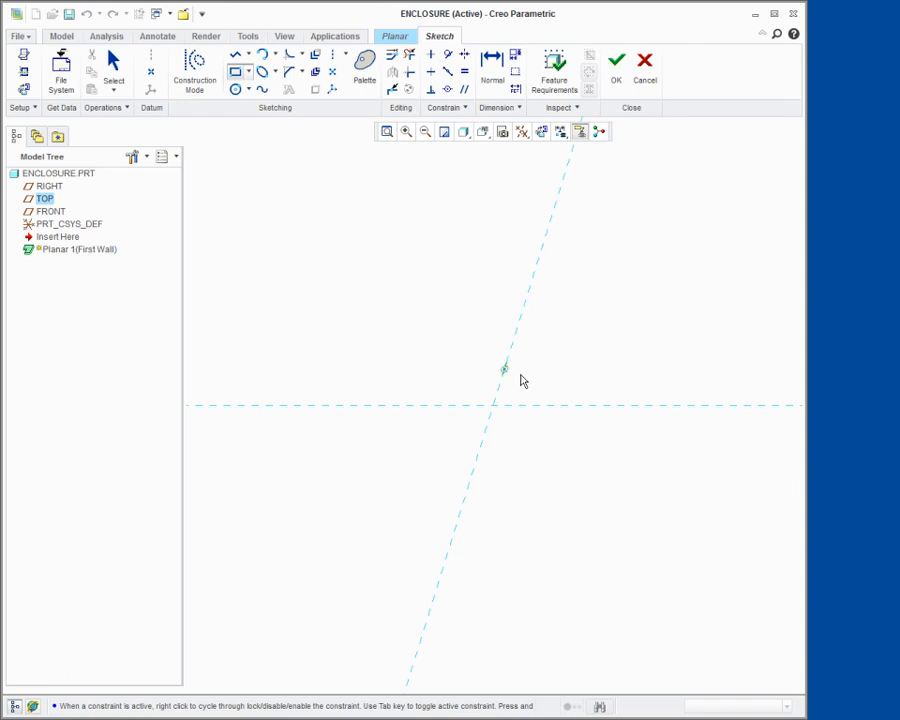
{"action": "left_click", "coordinate": [493, 405]}
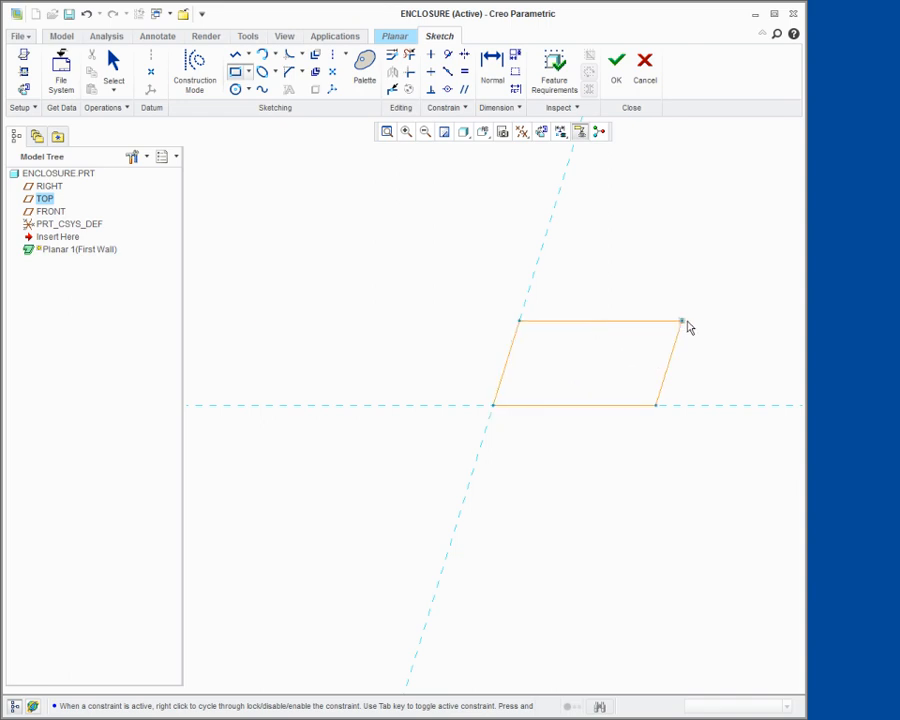
{"action": "left_click", "coordinate": [683, 324]}
{"action": "middle_click", "coordinate": [683, 326]}
Set the rectangle's height to 100 mm and its width to 200 mm, and finish the sketch
{"action": "type", "text": "100"}
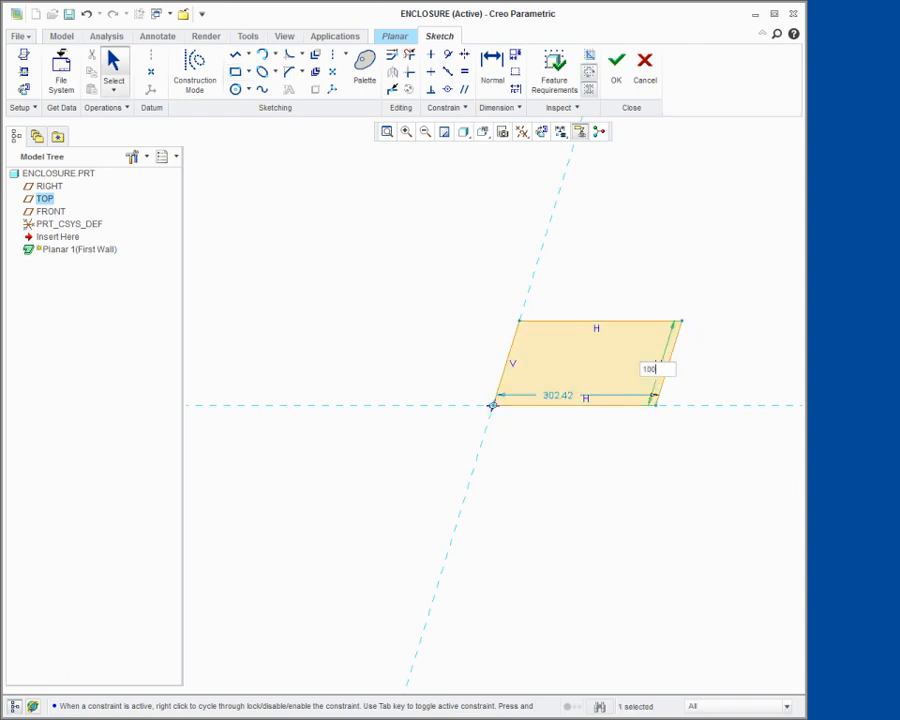
{"action": "key", "text": "Return"}
{"action": "double_click", "coordinate": [461, 423]}
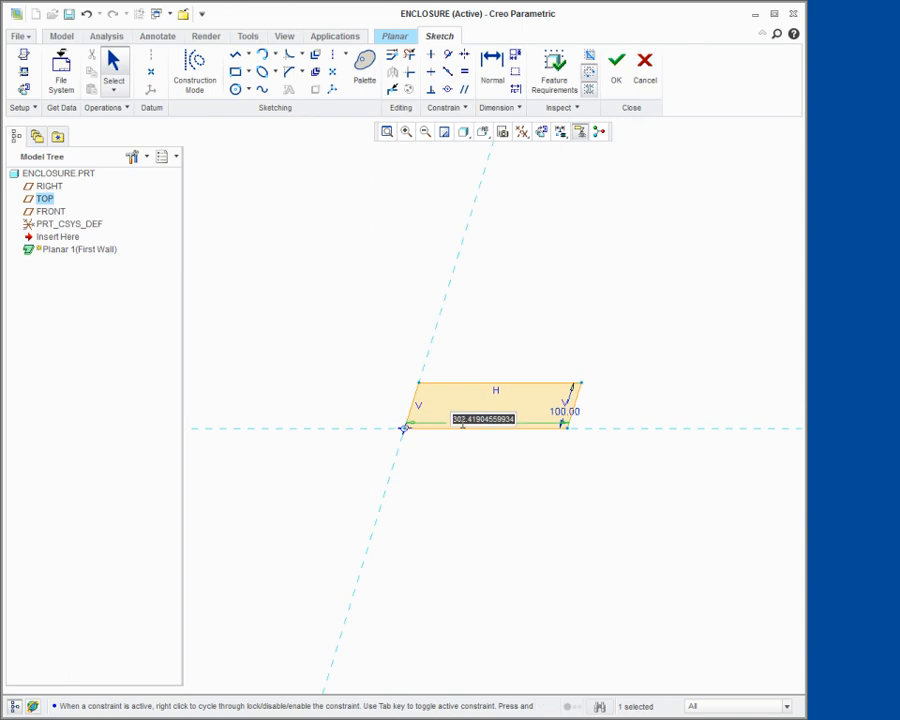
{"action": "type", "text": "200"}
{"action": "key", "text": "Return"}
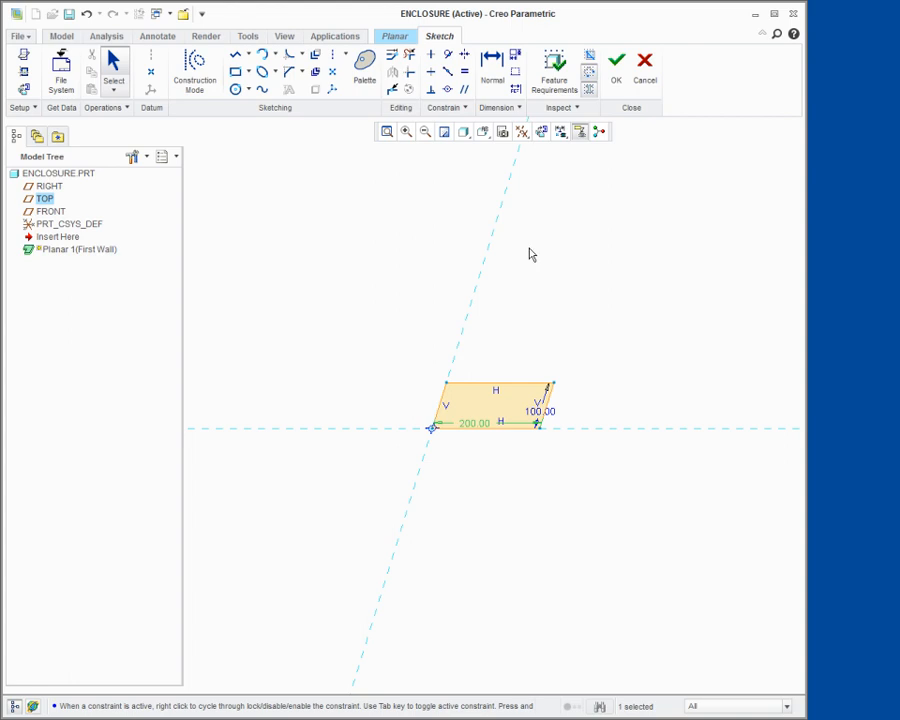
{"action": "left_click", "coordinate": [617, 66]}
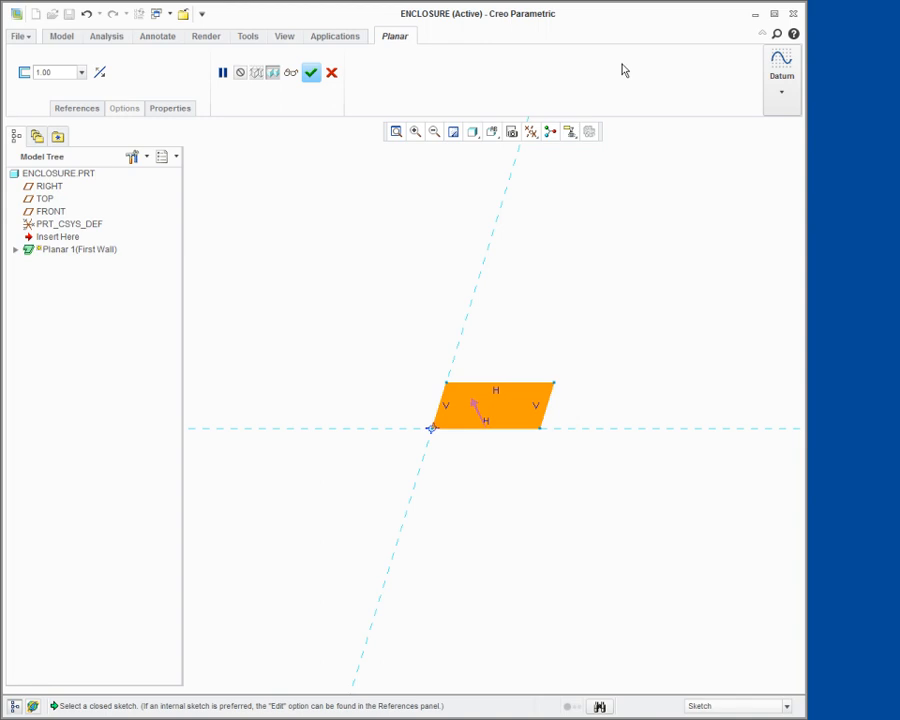
Set the planar wall's thickness to 0.50 mm and complete the wall
{"action": "double_click", "coordinate": [64, 72]}
{"action": "type", "text": "0.50"}
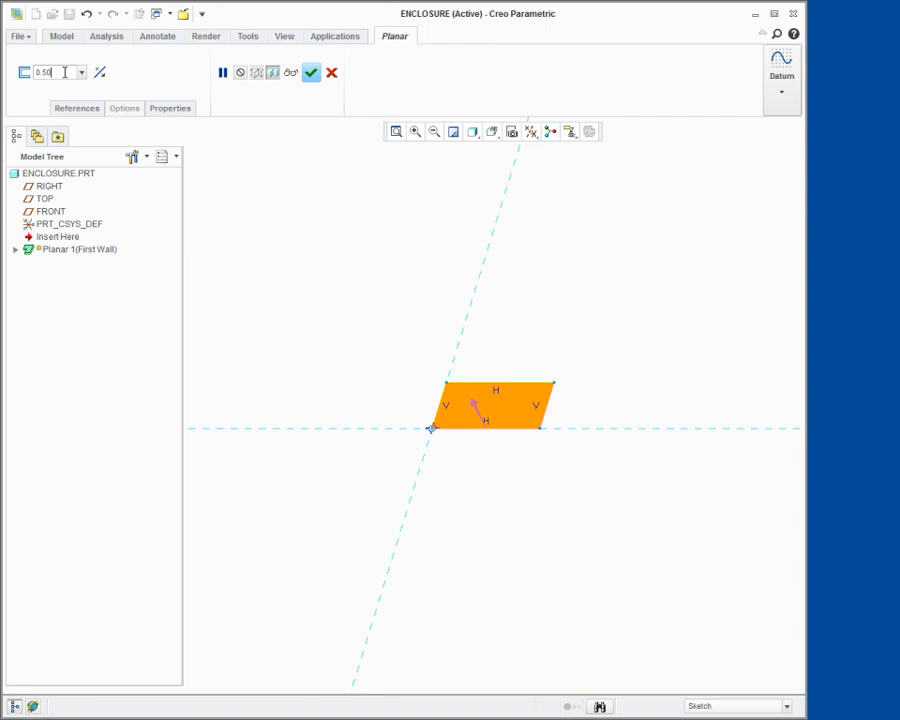
{"action": "left_click", "coordinate": [311, 72]}
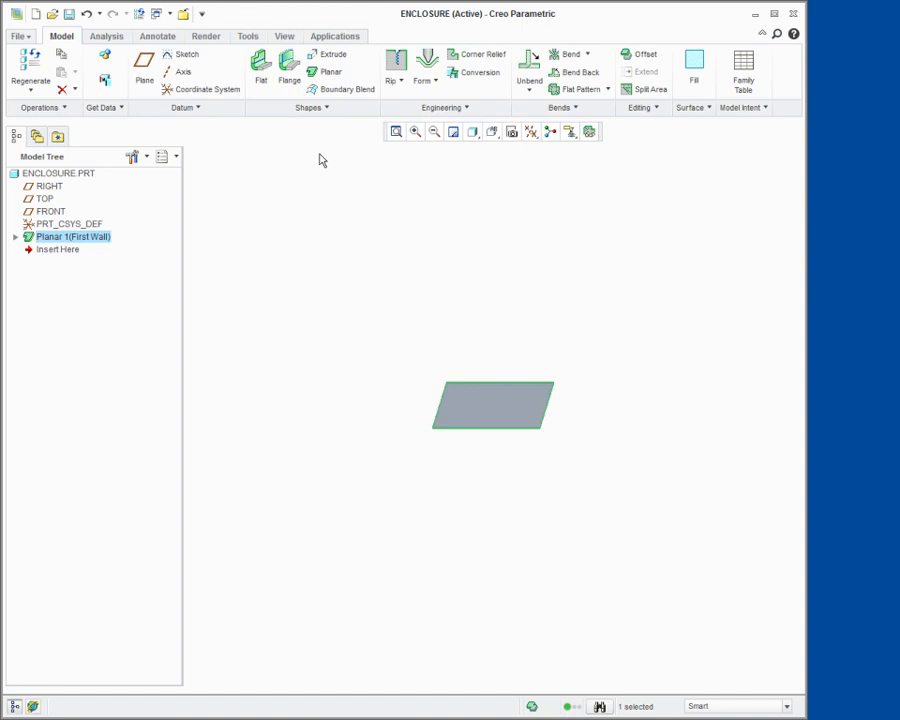
Start a Flat wall on the lower edge of the base wall's right short side and give it the Trapezoid shape
{"action": "left_click", "coordinate": [260, 63]}
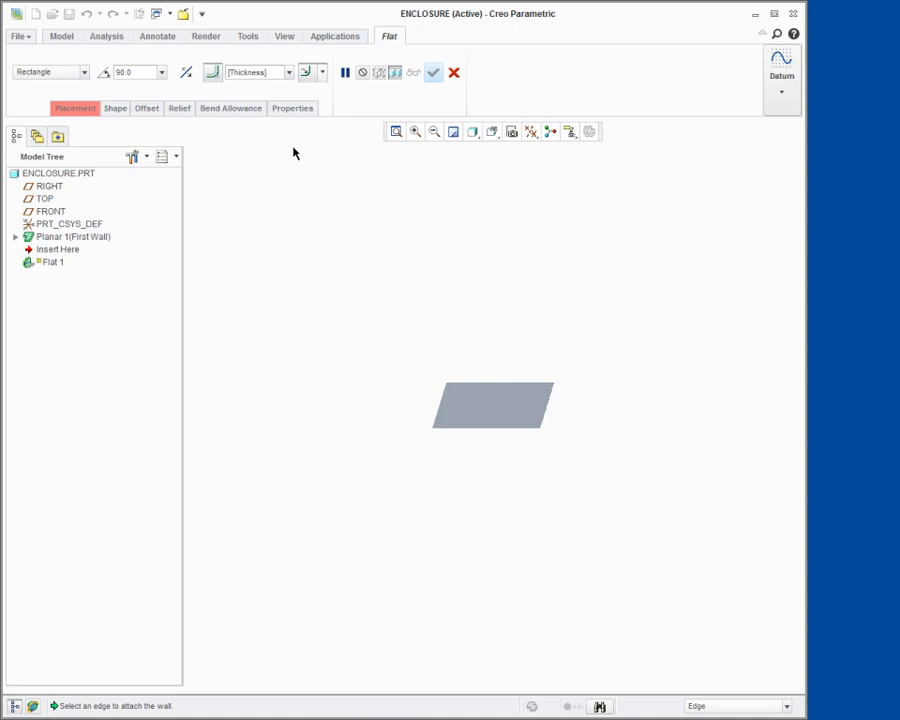
{"action": "scroll", "coordinate": [571, 444], "scroll_direction": "up", "scroll_amount": 5}
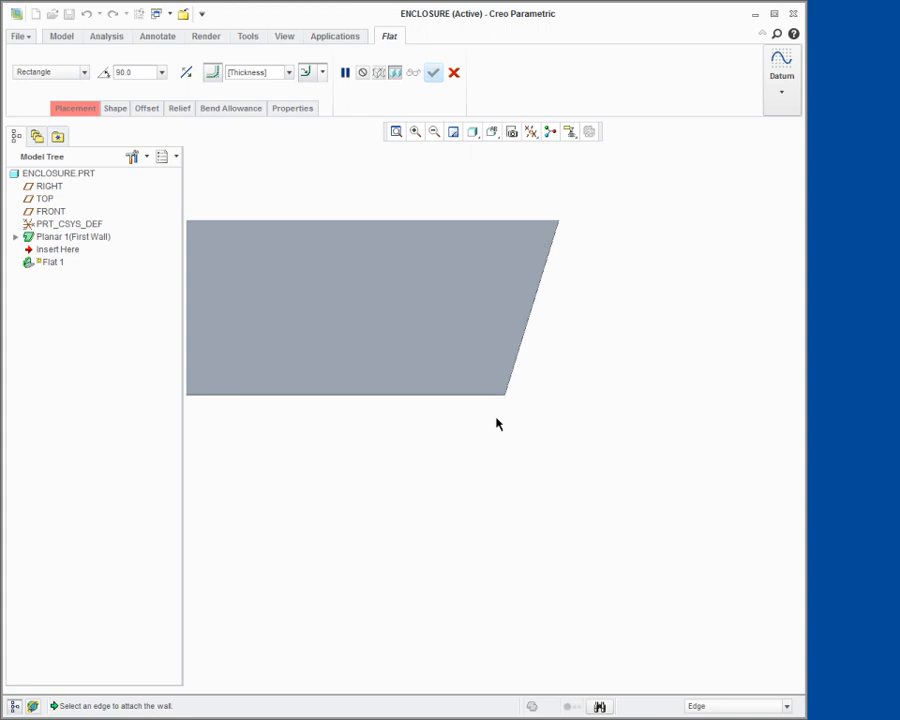
{"action": "scroll", "coordinate": [498, 420], "scroll_direction": "up", "scroll_amount": 3}
{"action": "middle_click_drag", "start_coordinate": [500, 416], "coordinate": [532, 325]}
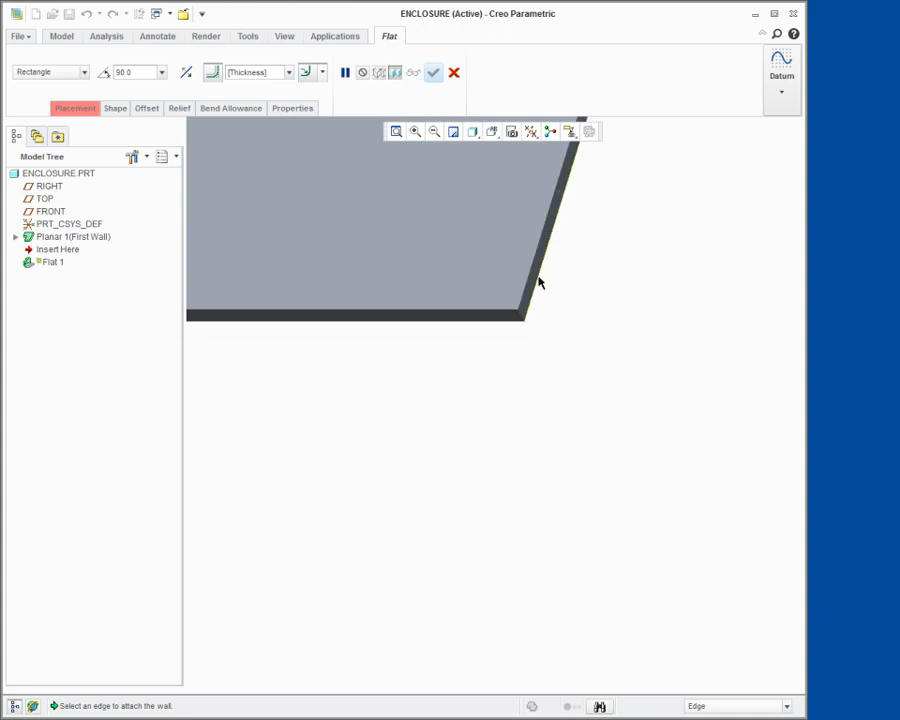
{"action": "left_click", "coordinate": [537, 288]}
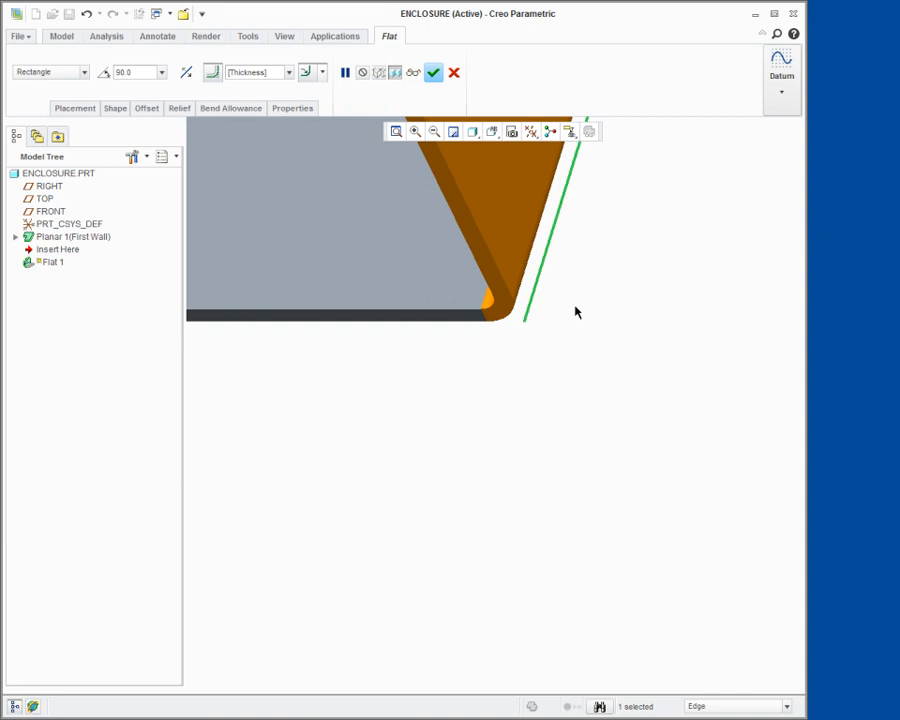
{"action": "left_click", "coordinate": [84, 72]}
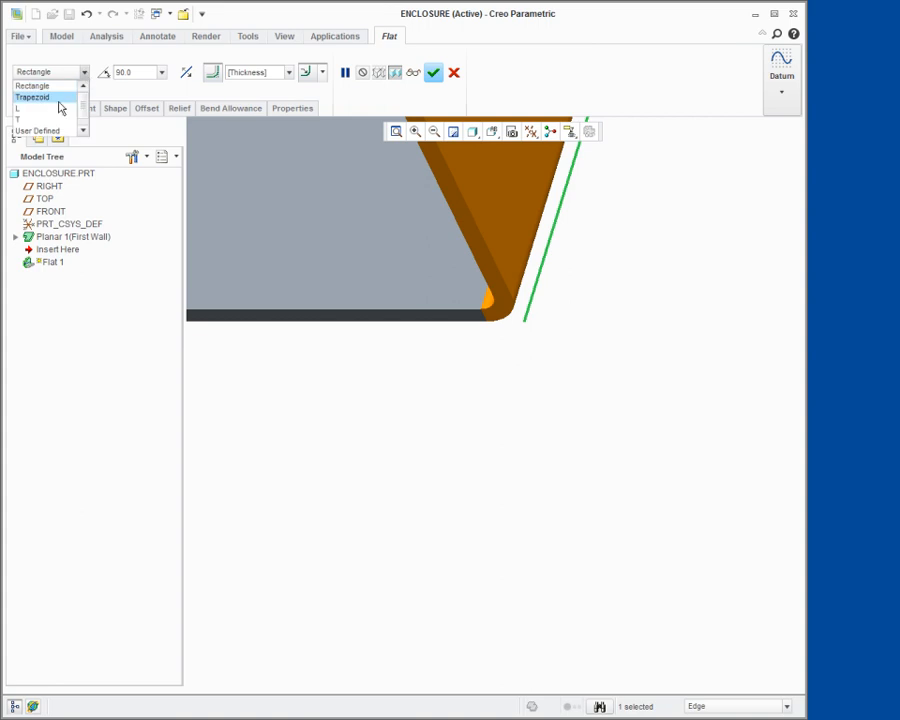
{"action": "left_click", "coordinate": [35, 97]}
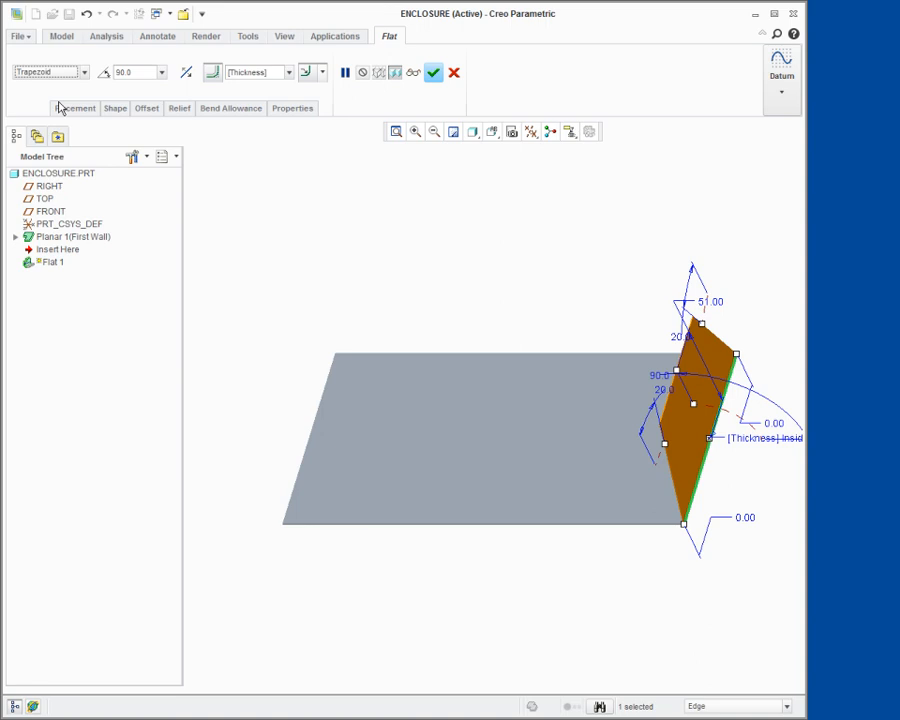
Set the trapezoid wall's height to 50 mm and inside bend radius to 2.00 mm, and complete the flat wall
{"action": "double_click", "coordinate": [710, 301]}
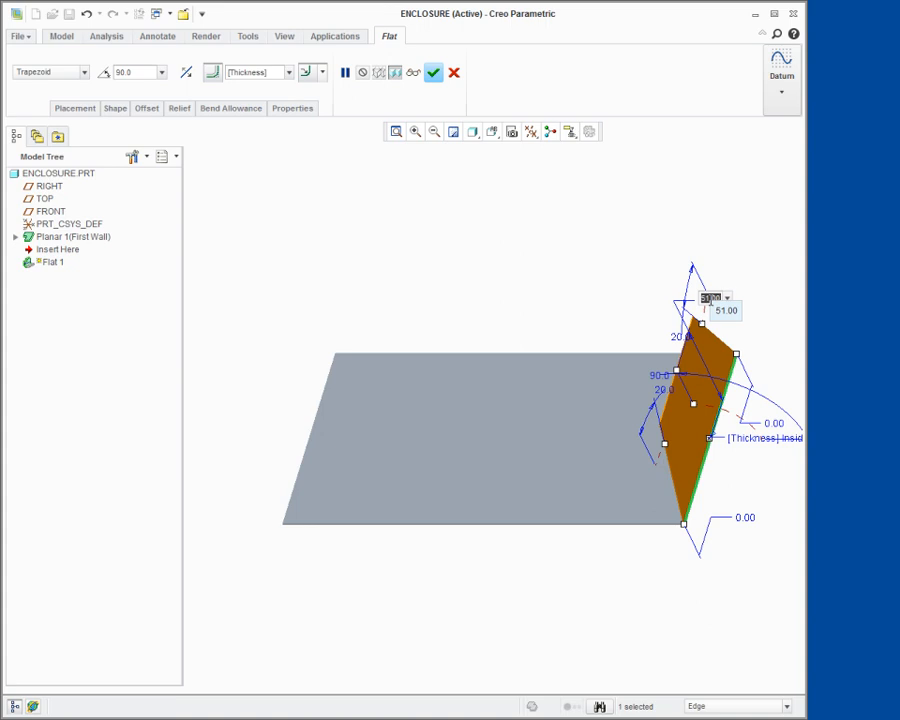
{"action": "type", "text": "50"}
{"action": "key", "text": "Return"}
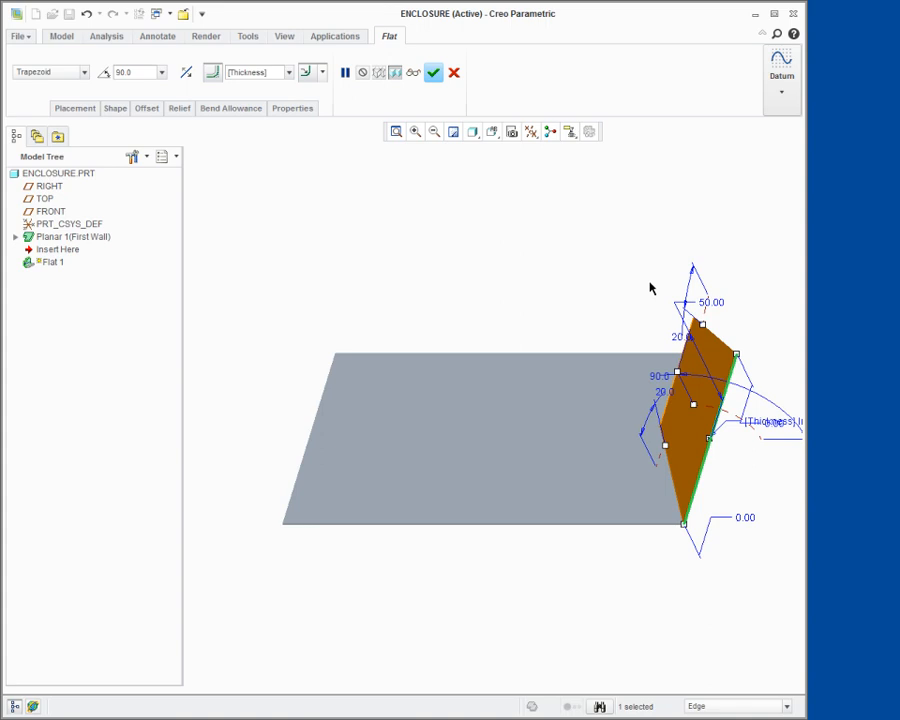
{"action": "left_click", "coordinate": [250, 72]}
{"action": "type", "text": "2.00"}
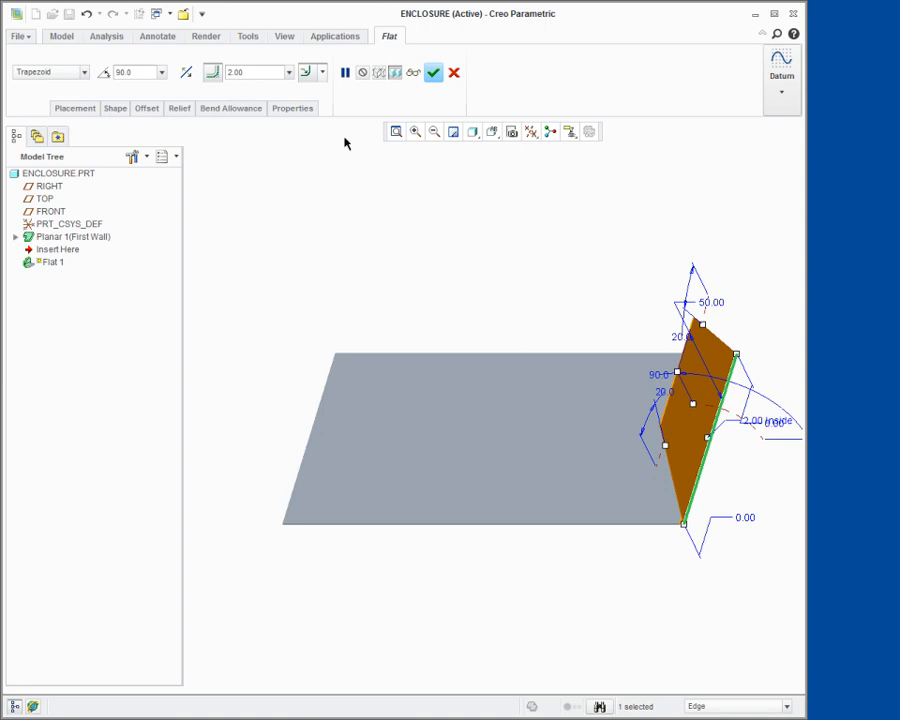
{"action": "middle_click_drag", "start_coordinate": [489, 279], "coordinate": [439, 275], "text": "shift"}
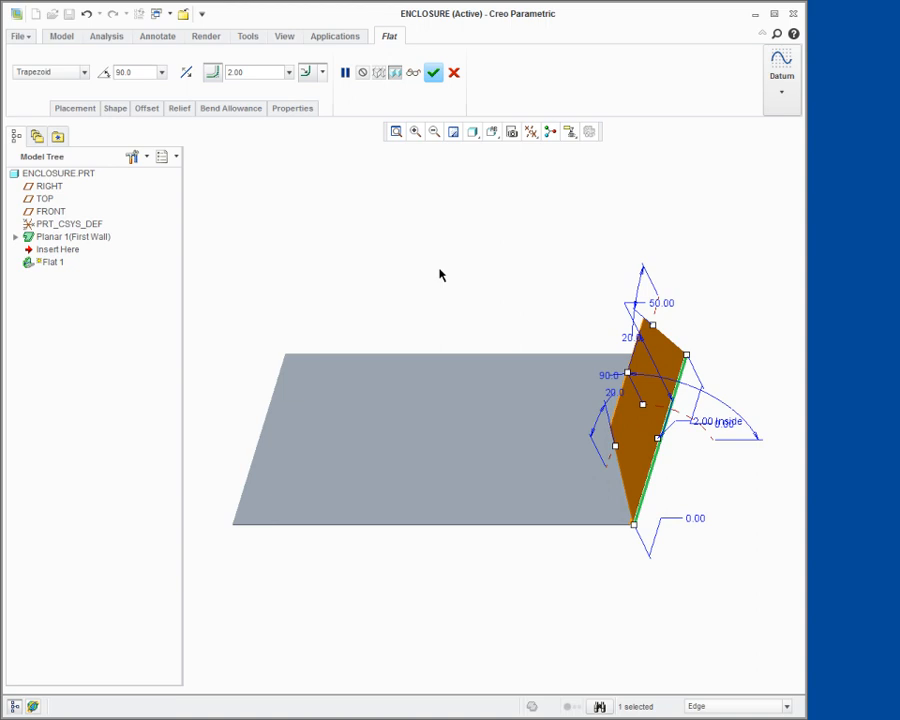
{"action": "left_click", "coordinate": [433, 72]}
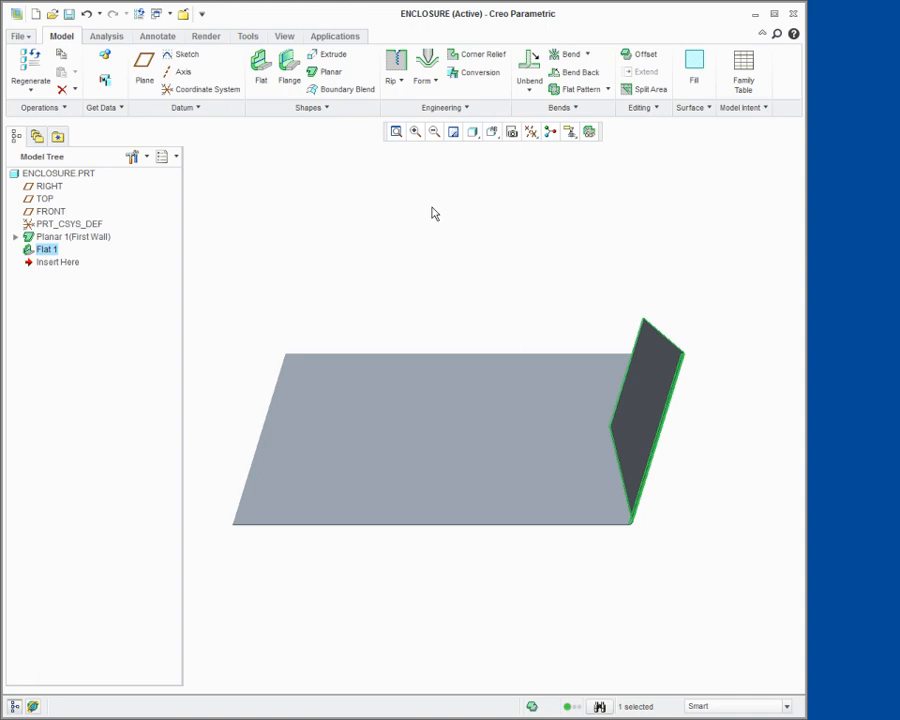
Start a Flange wall with the I profile along the chain of the base wall's three remaining lower edges
{"action": "left_click", "coordinate": [290, 68]}
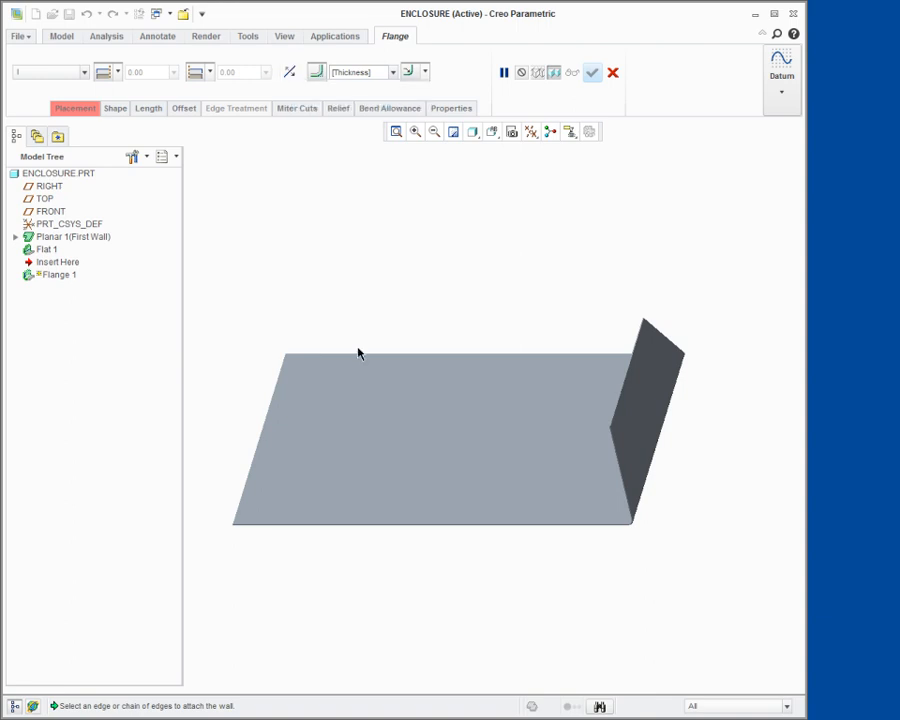
{"action": "scroll", "coordinate": [478, 546], "scroll_direction": "down", "scroll_amount": 10}
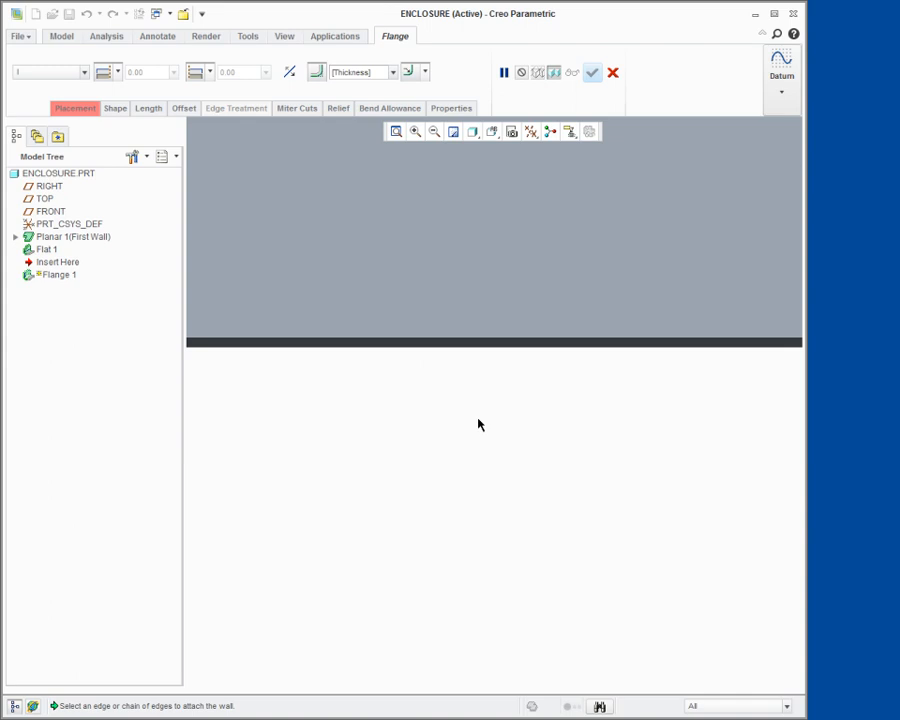
{"action": "left_click", "coordinate": [478, 348]}
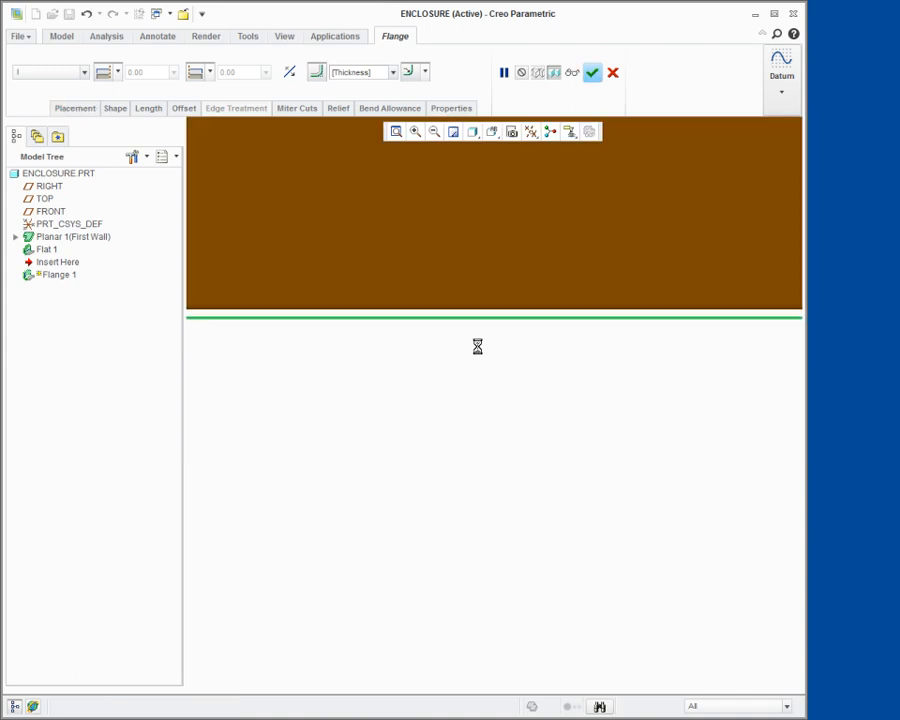
{"action": "scroll", "coordinate": [479, 351], "scroll_direction": "up", "scroll_amount": 8}
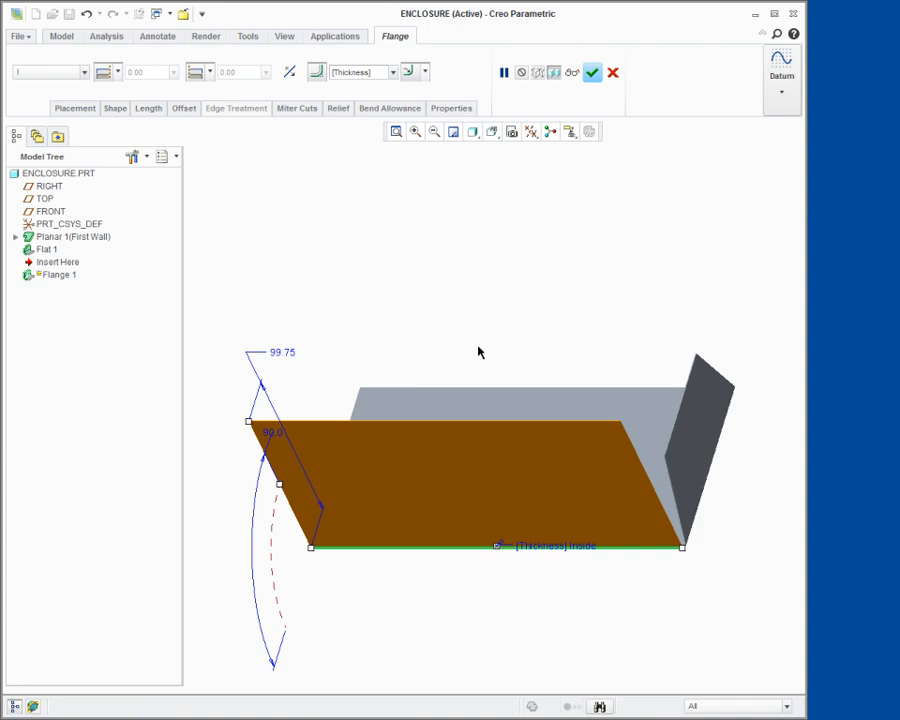
{"action": "left_click", "coordinate": [496, 410]}
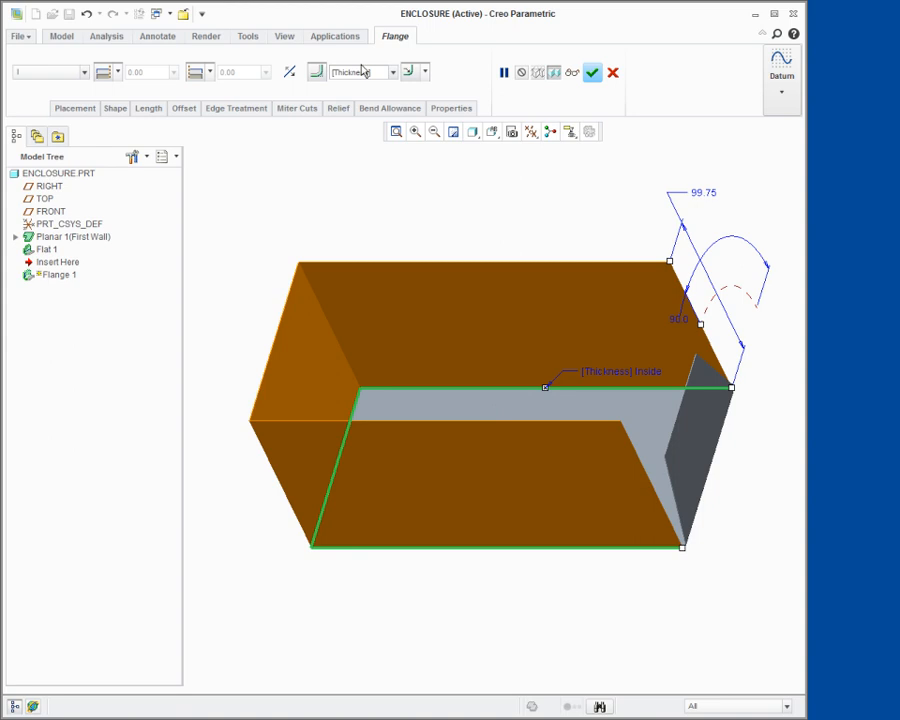
Set the flange's inside bend radius to 5 mm
{"action": "left_click", "coordinate": [358, 72]}
{"action": "type", "text": "5"}
{"action": "key", "text": "Return"}
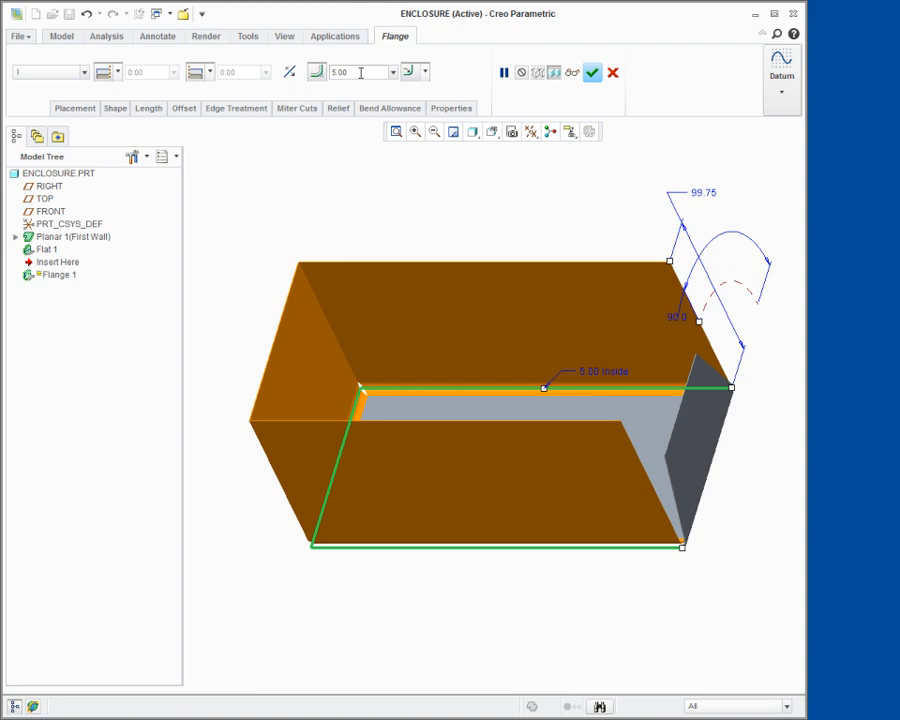
Set the flange wall's height to 50 mm and complete the flange
{"action": "double_click", "coordinate": [701, 190]}
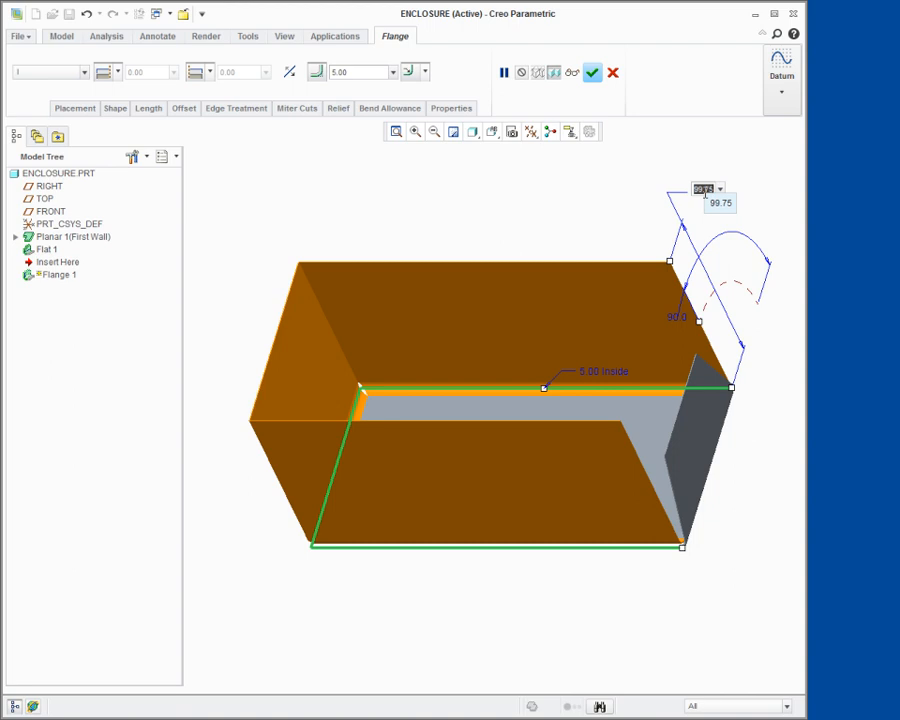
{"action": "type", "text": "50"}
{"action": "key", "text": "Return"}
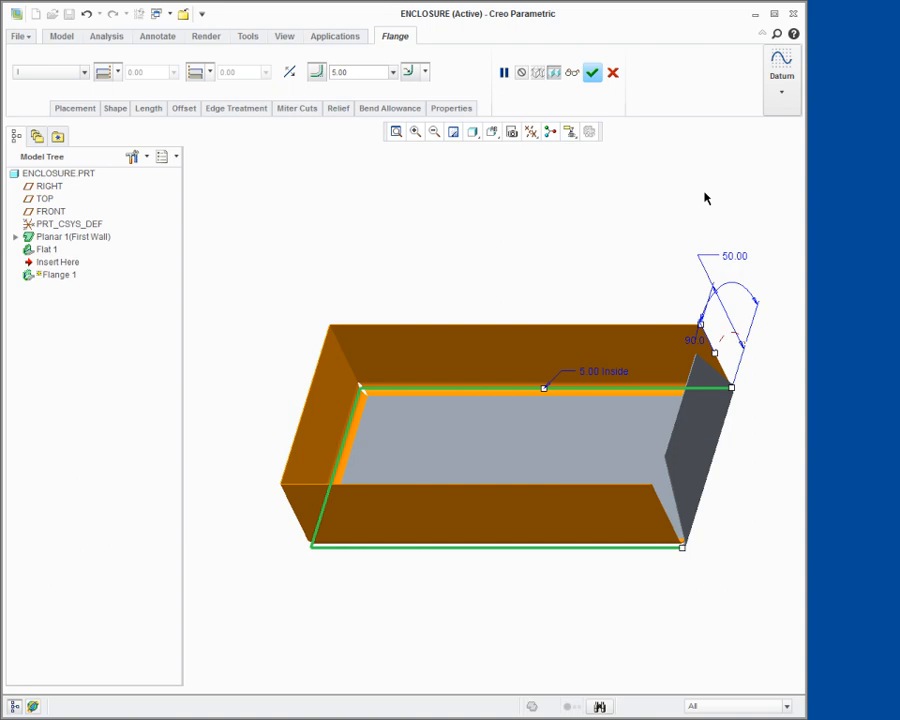
{"action": "left_click", "coordinate": [592, 72]}
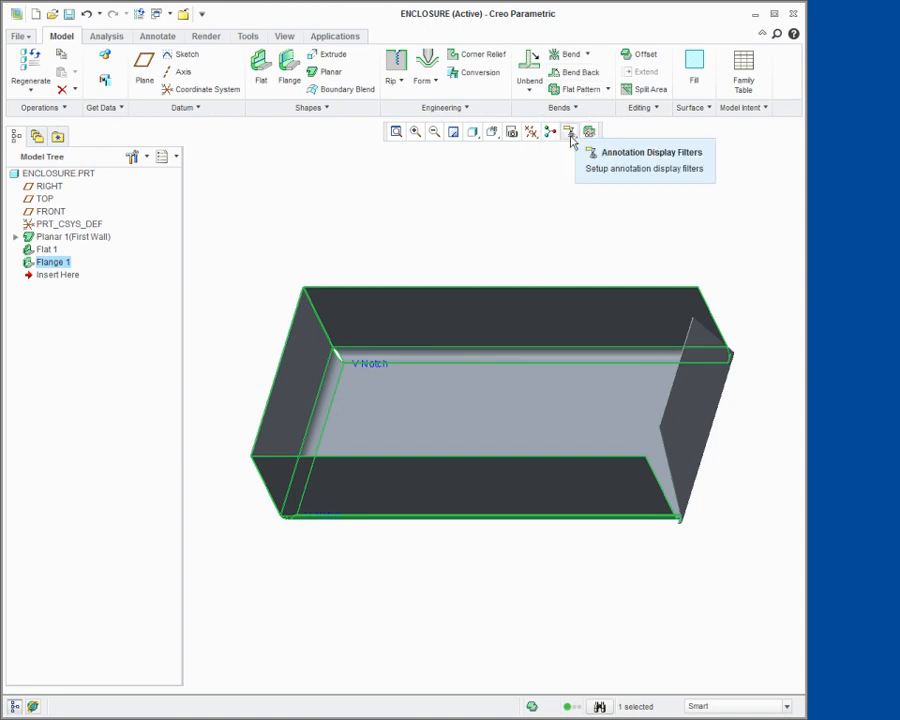
Turn off the display of the corner relief annotations and clear the flange selection
{"action": "left_click", "coordinate": [569, 132]}
{"action": "left_click", "coordinate": [572, 170]}
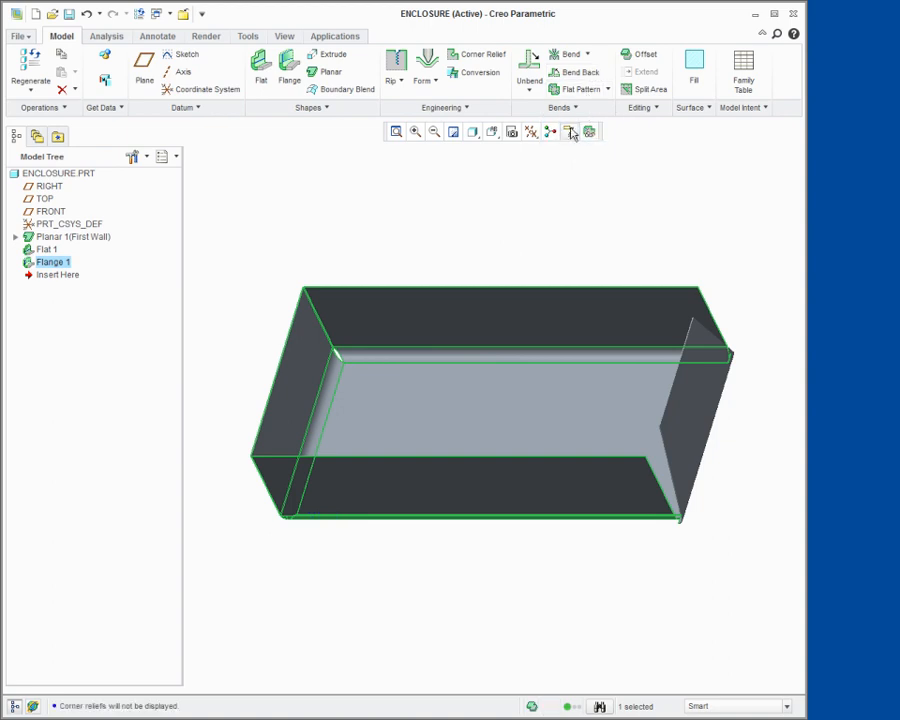
{"action": "left_click", "coordinate": [569, 132]}
{"action": "left_click", "coordinate": [540, 205]}
{"action": "left_click", "coordinate": [522, 213]}
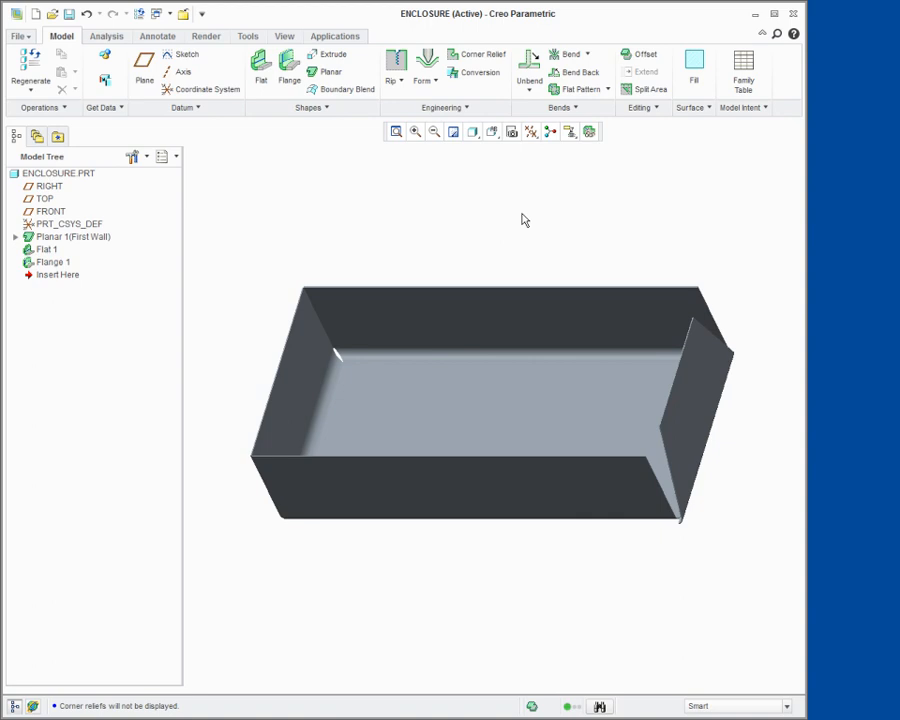
Start a datum point on the outer face of the flange's short wall, opposite the trapezoidal wall
{"action": "middle_click_drag", "start_coordinate": [494, 412], "coordinate": [616, 346]}
{"action": "left_click", "coordinate": [616, 346]}
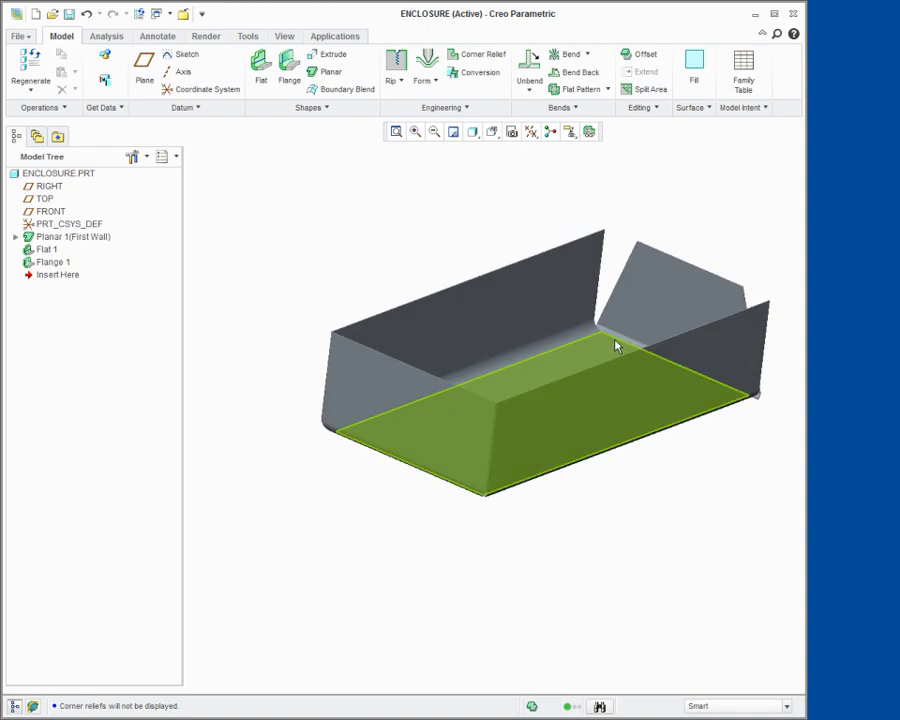
{"action": "left_click", "coordinate": [522, 221]}
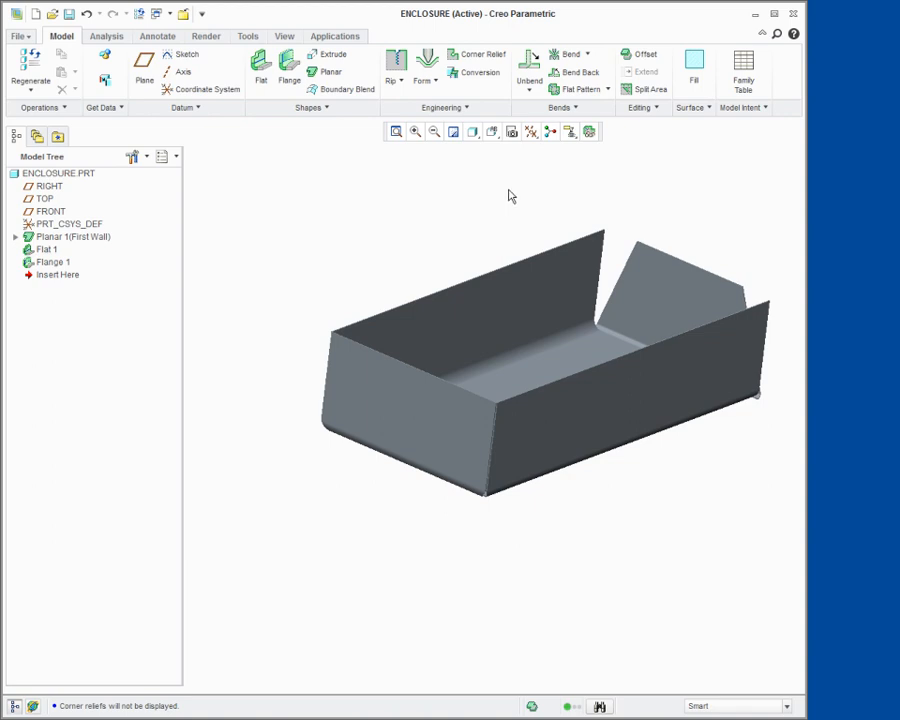
{"action": "left_click", "coordinate": [195, 109]}
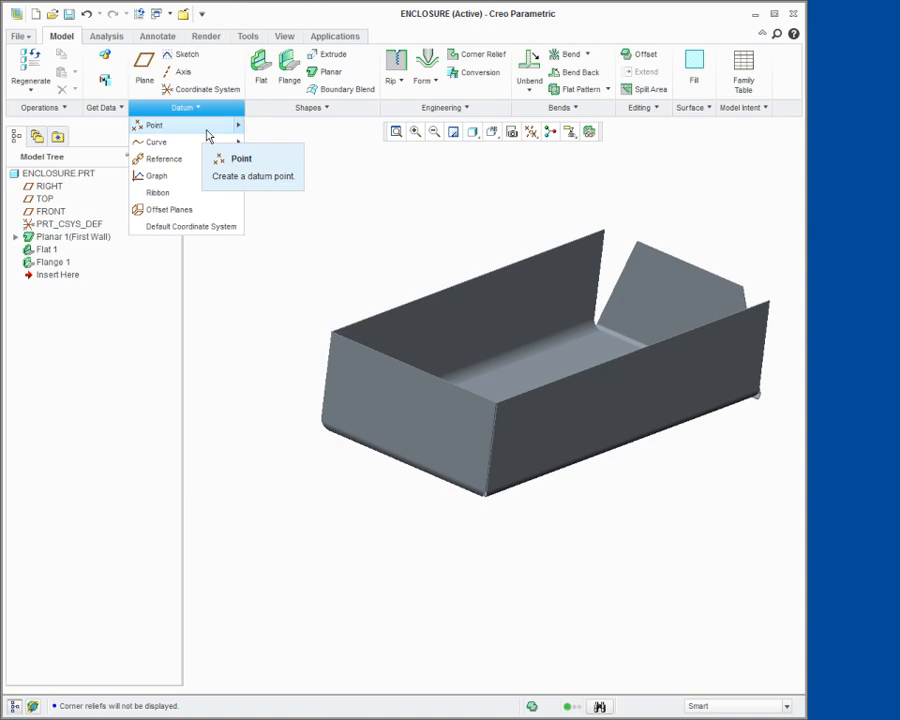
{"action": "mouse_move", "coordinate": [237, 125]}
{"action": "left_click", "coordinate": [268, 134]}
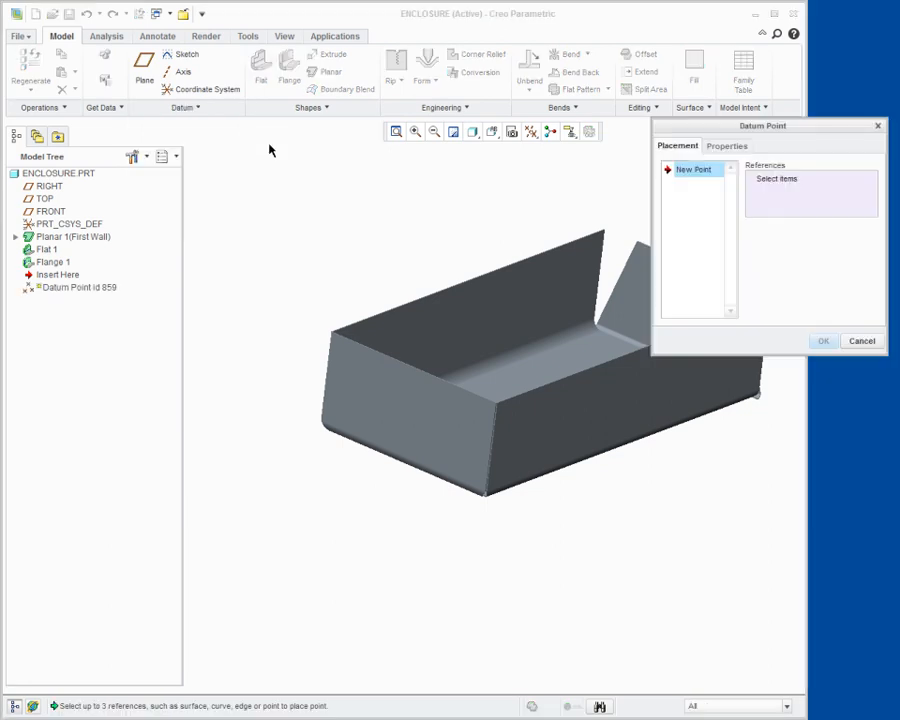
{"action": "left_click", "coordinate": [409, 418]}
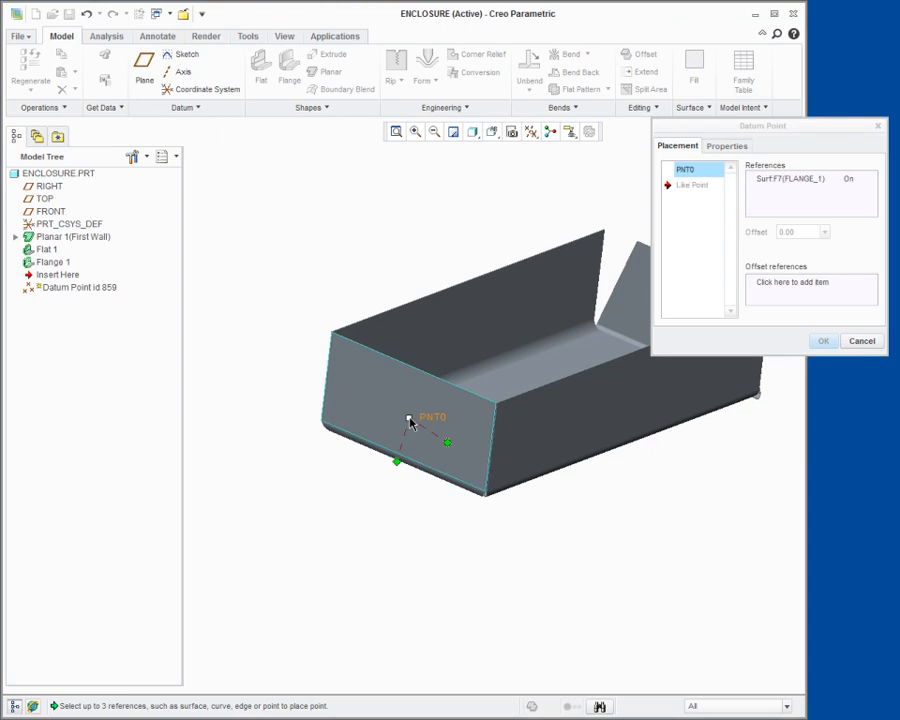
Assign the TOP and FRONT datum planes as the datum point's offset references
{"action": "right_click", "coordinate": [312, 477]}
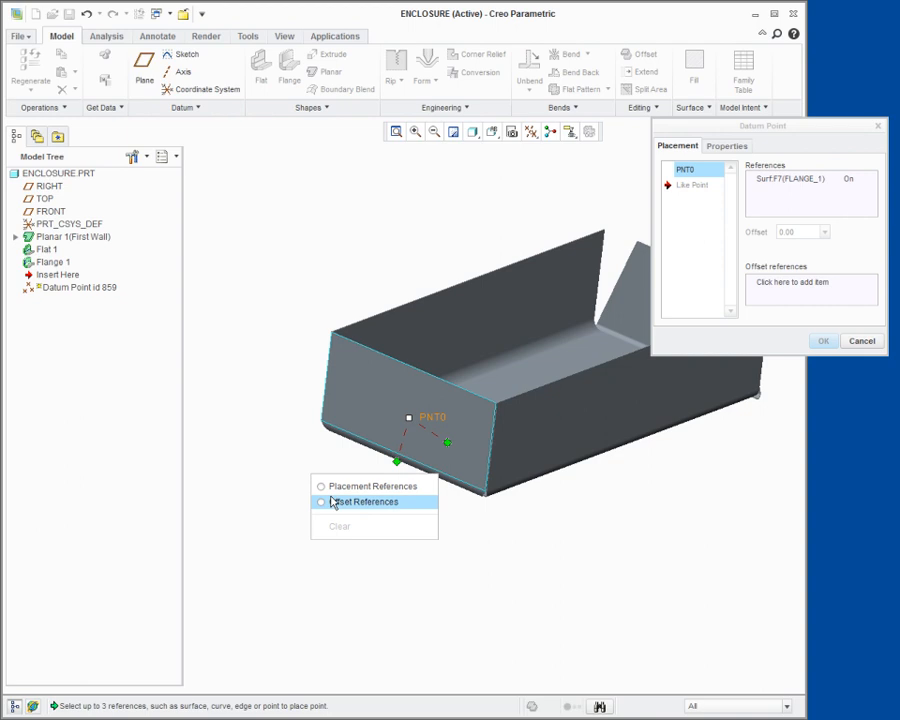
{"action": "left_click", "coordinate": [335, 502]}
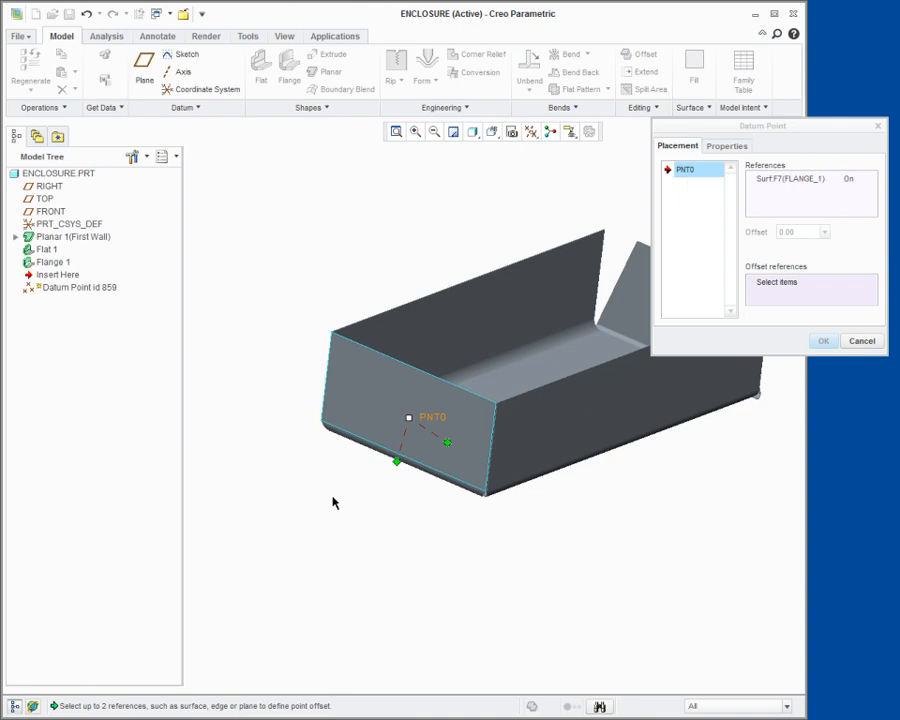
{"action": "left_click", "coordinate": [43, 199]}
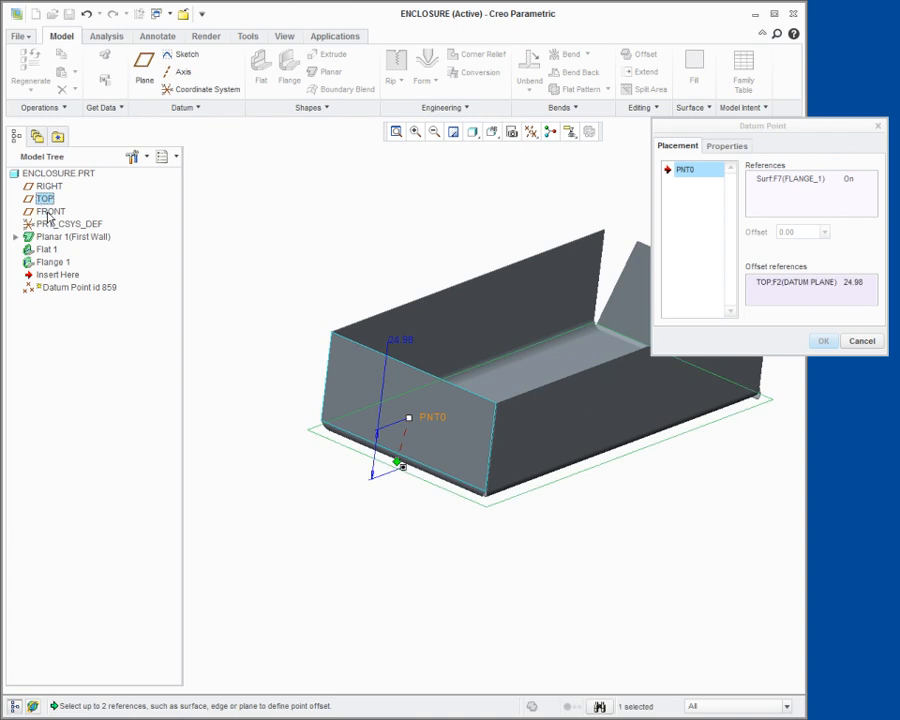
{"action": "left_click", "coordinate": [47, 212], "text": "ctrl"}
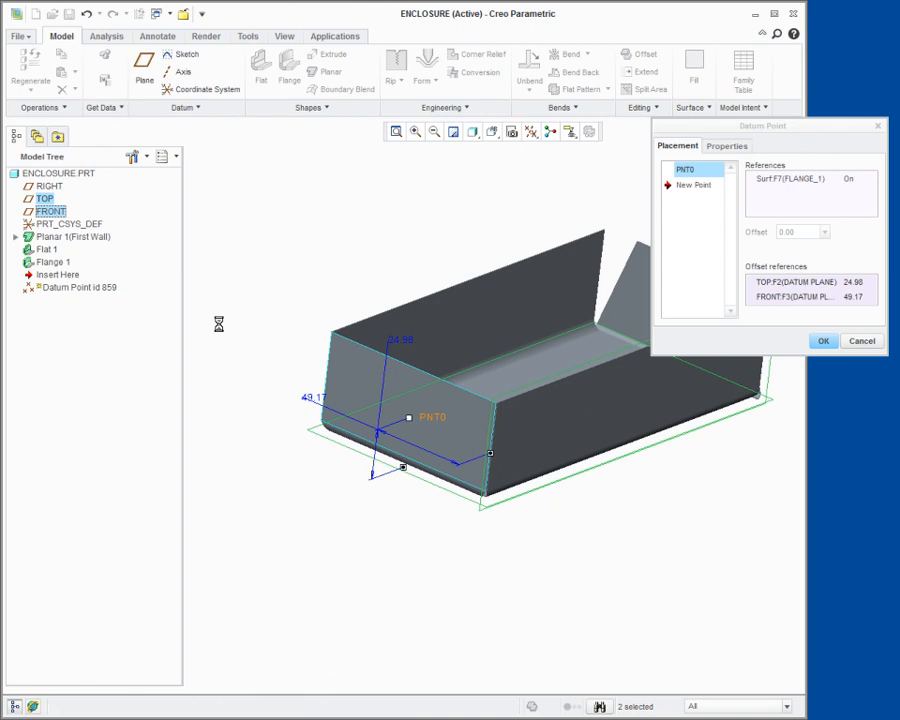
Set the point's offsets to 20 mm from TOP and 25 mm from FRONT, and complete the datum point
{"action": "double_click", "coordinate": [400, 341]}
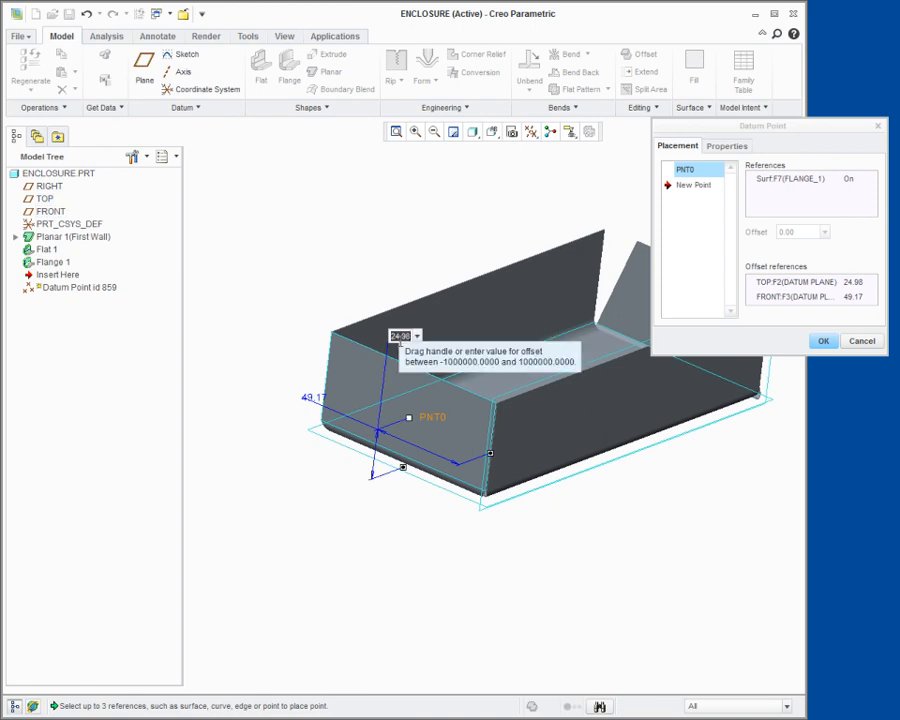
{"action": "type", "text": "20."}
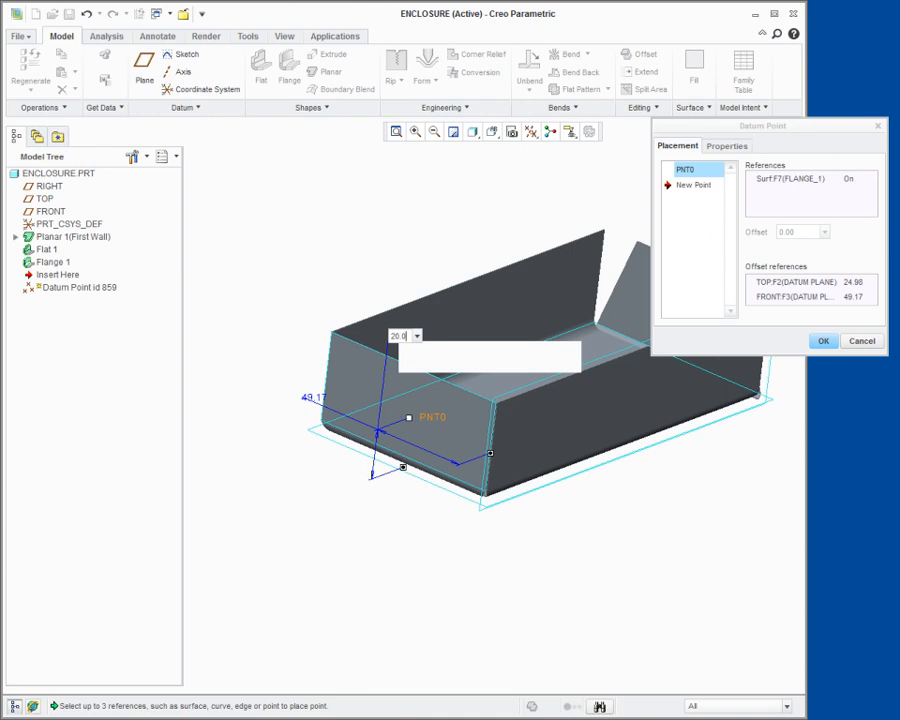
{"action": "type", "text": "0"}
{"action": "key", "text": "Return"}
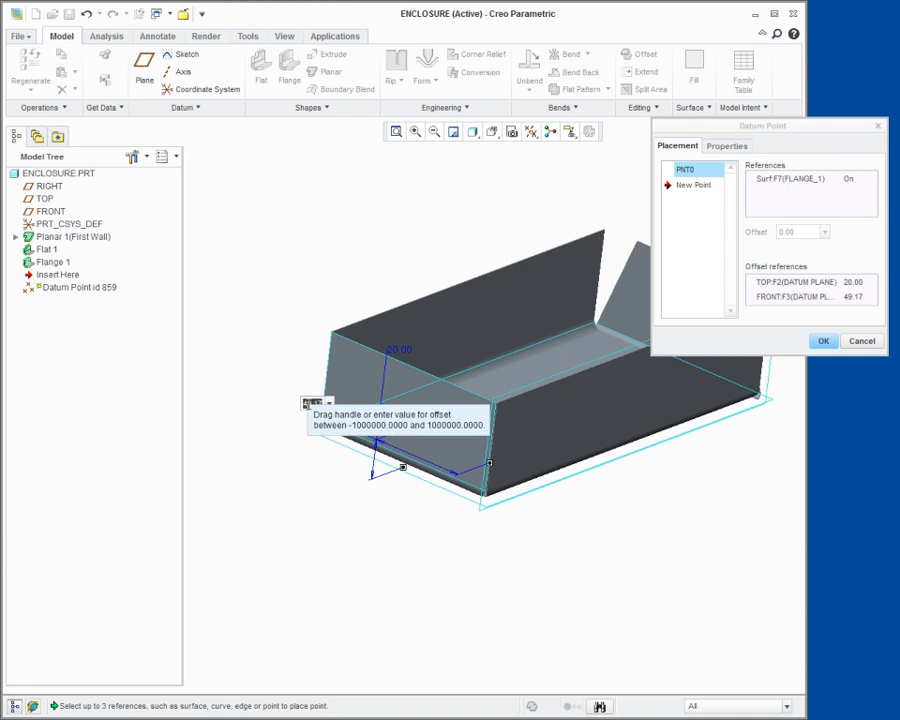
{"action": "double_click", "coordinate": [310, 403]}
{"action": "type", "text": "25"}
{"action": "key", "text": "Return"}
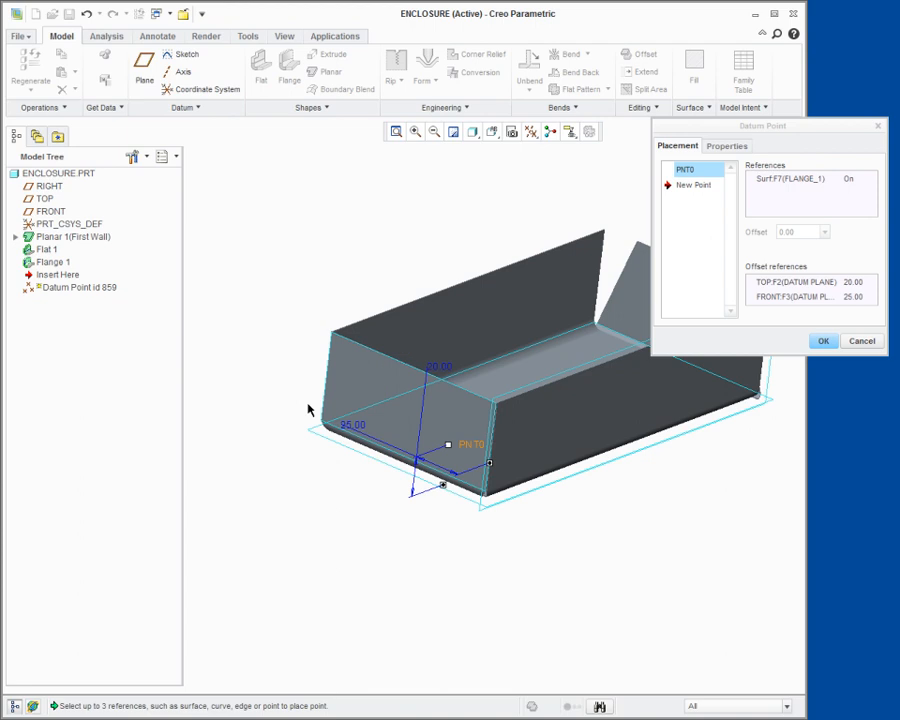
{"action": "left_click", "coordinate": [823, 341]}
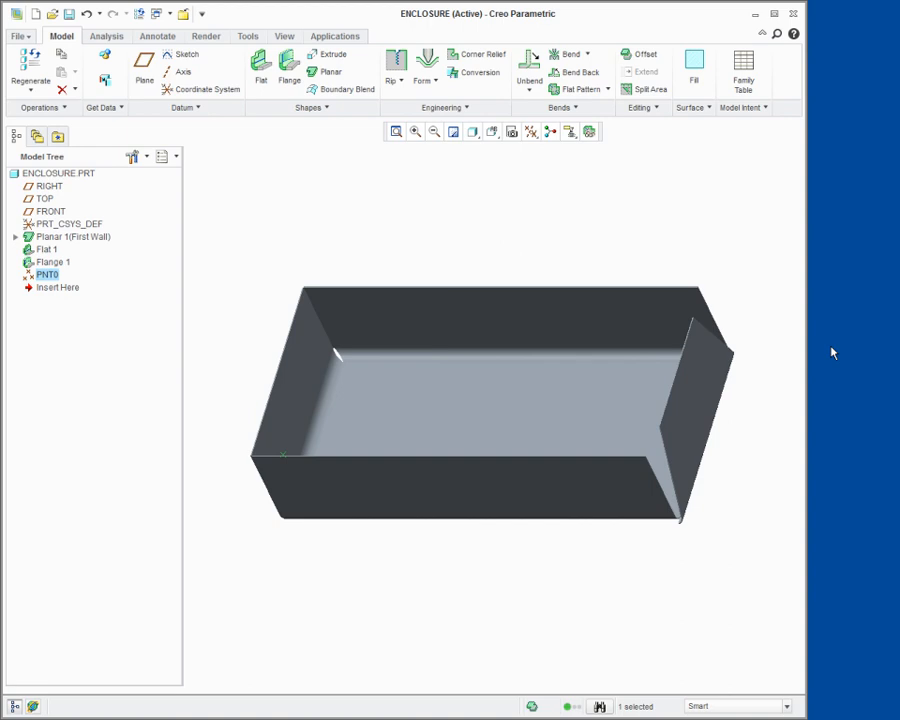
Pattern the datum point along its offset from FRONT with a 25 mm increment and 3 members
{"action": "right_click", "coordinate": [472, 221]}
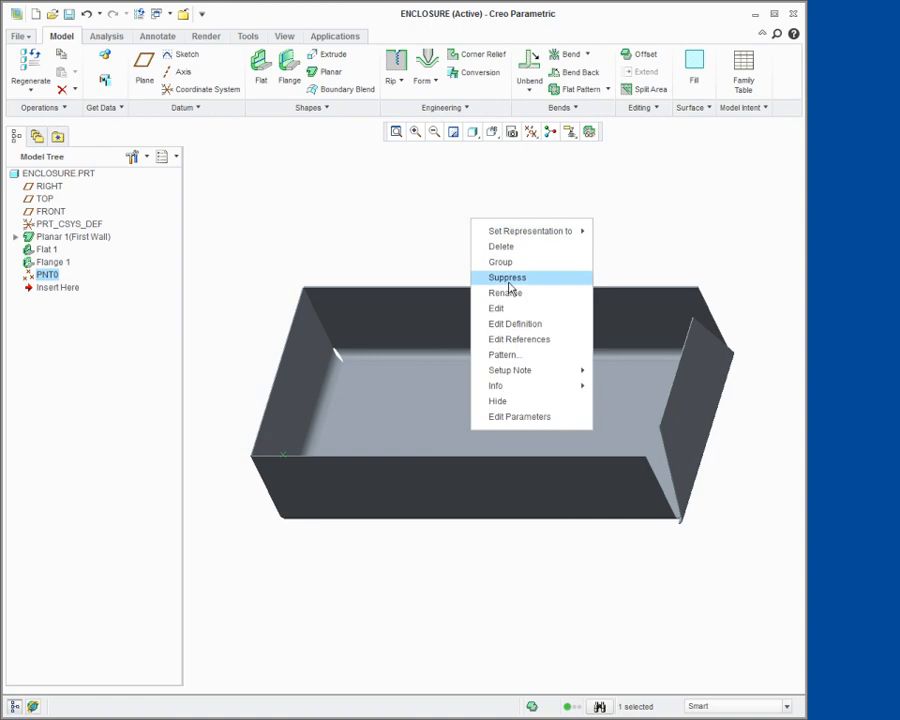
{"action": "left_click", "coordinate": [506, 354]}
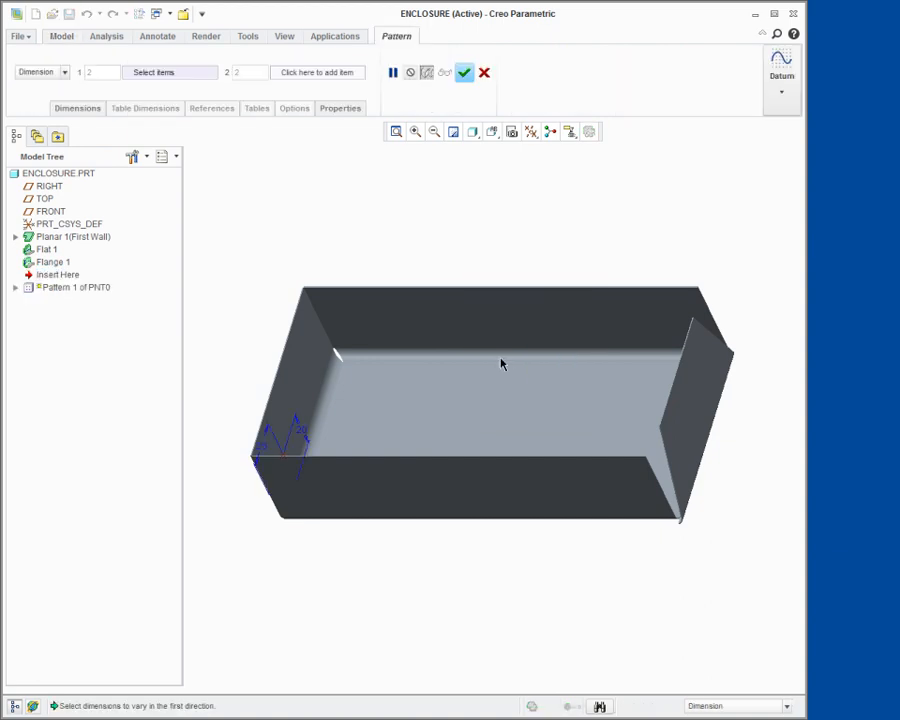
{"action": "left_click", "coordinate": [266, 450]}
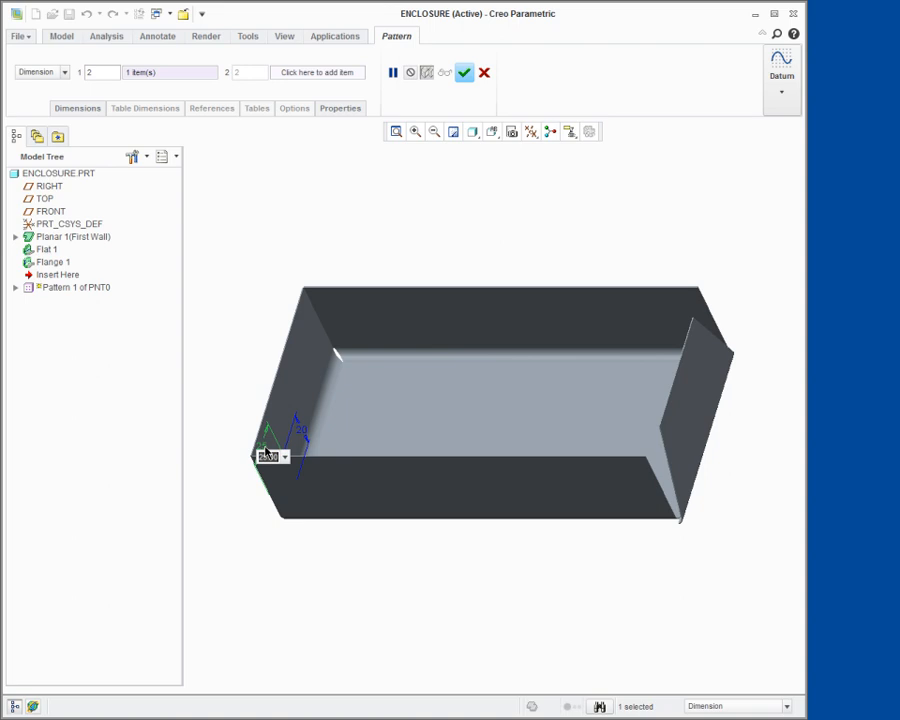
{"action": "key", "text": "Return"}
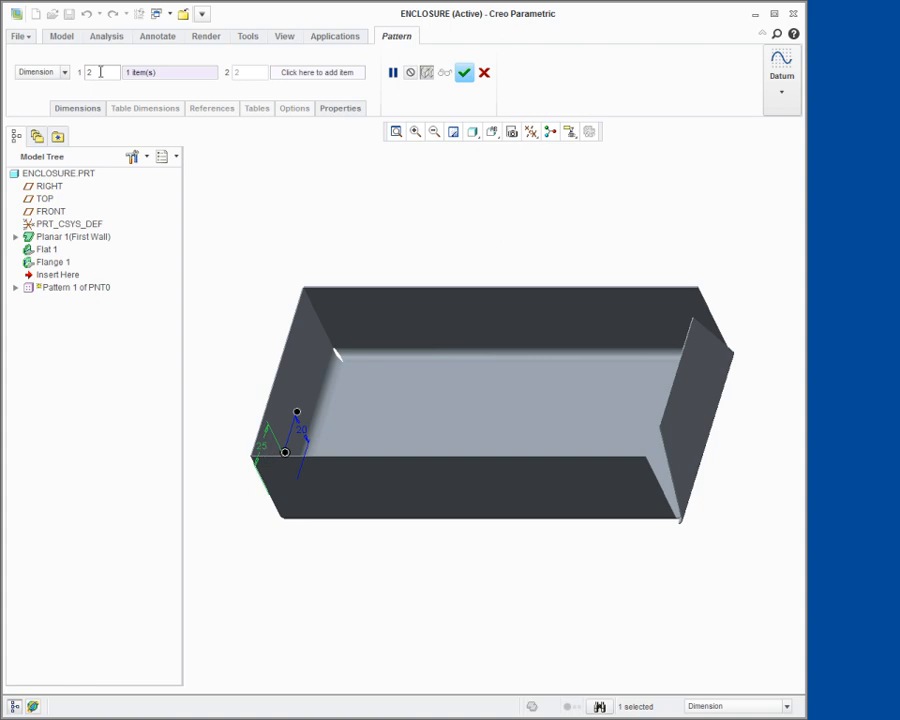
{"action": "left_click_drag", "start_coordinate": [101, 72], "coordinate": [84, 76]}
{"action": "type", "text": "3"}
{"action": "left_click", "coordinate": [463, 74]}
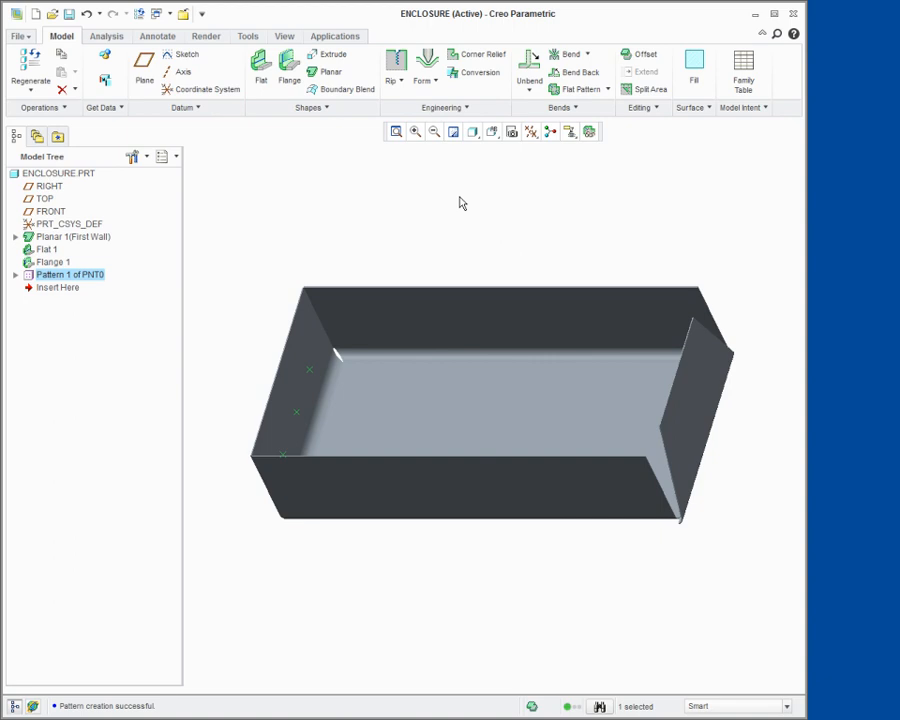
Insert the user-defined feature circ_notch_20mm_w_tabs.gph with advanced reference configuration
{"action": "left_click", "coordinate": [466, 108]}
{"action": "left_click", "coordinate": [450, 160]}
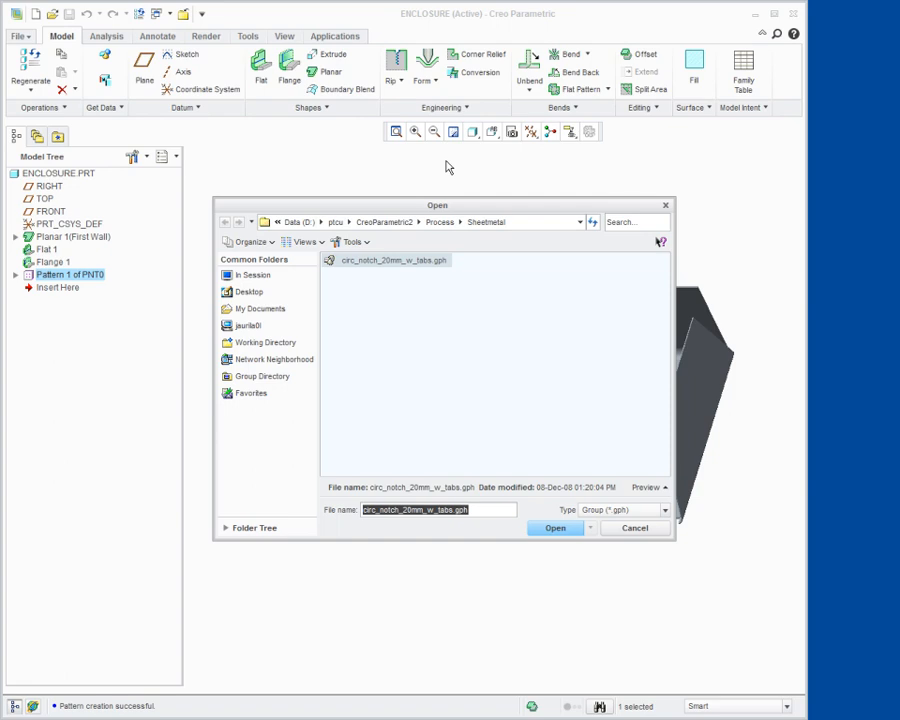
{"action": "left_click", "coordinate": [430, 264]}
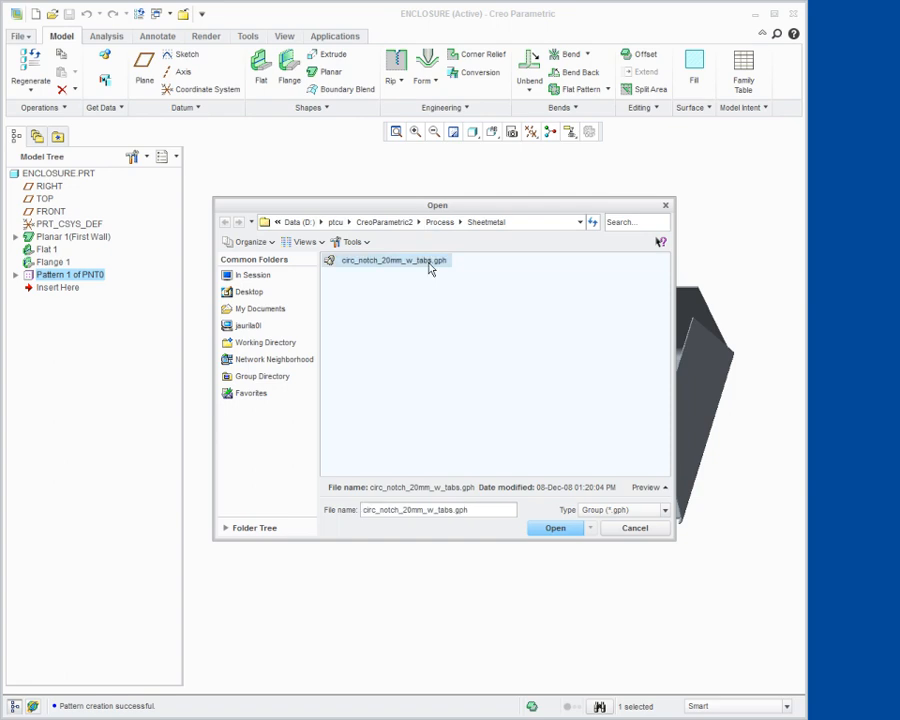
{"action": "left_click", "coordinate": [553, 528]}
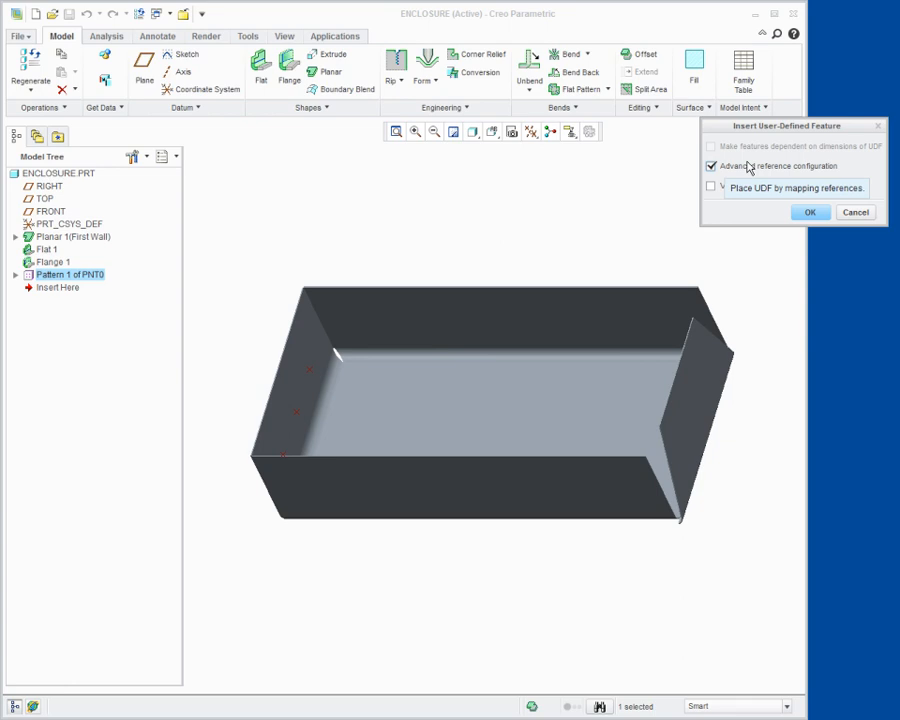
{"action": "left_click", "coordinate": [808, 213]}
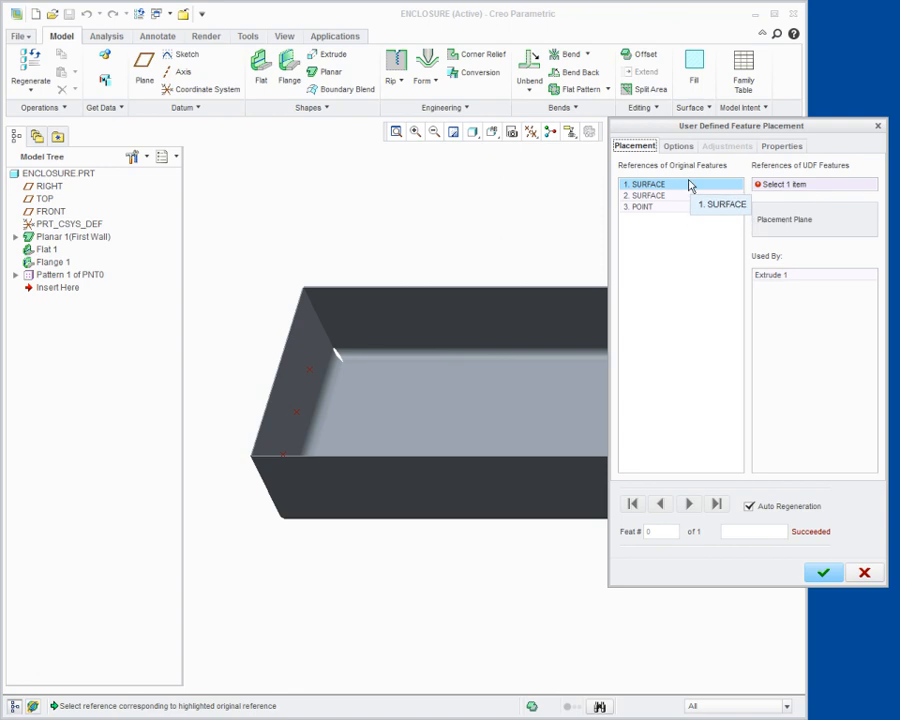
Map the notch's placement plane to RIGHT, its right orientation reference to FRONT and its placement point to PNT0
{"action": "left_click", "coordinate": [52, 188]}
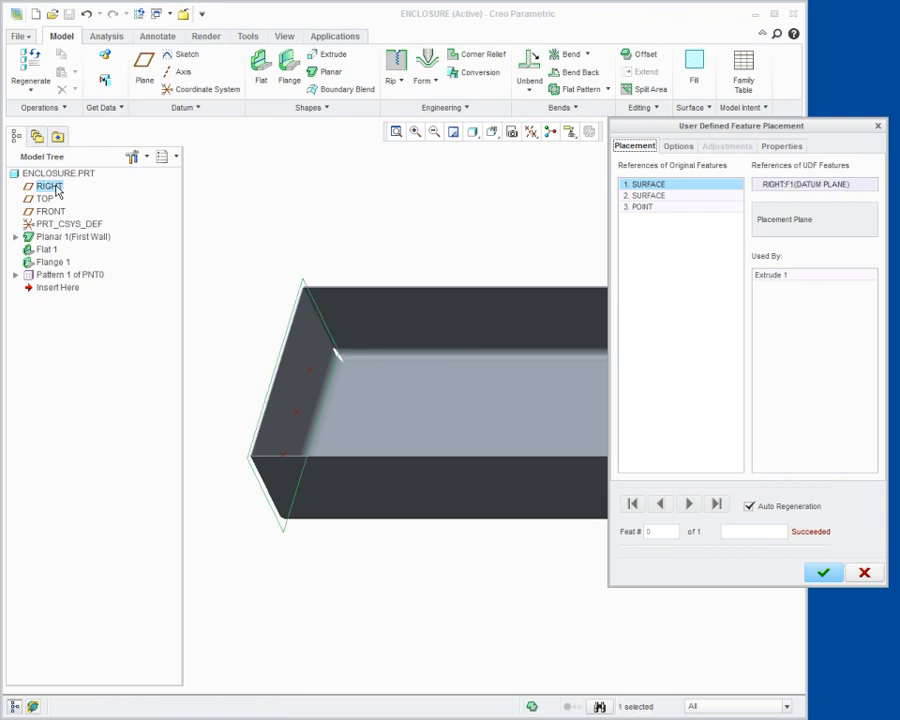
{"action": "left_click", "coordinate": [656, 198]}
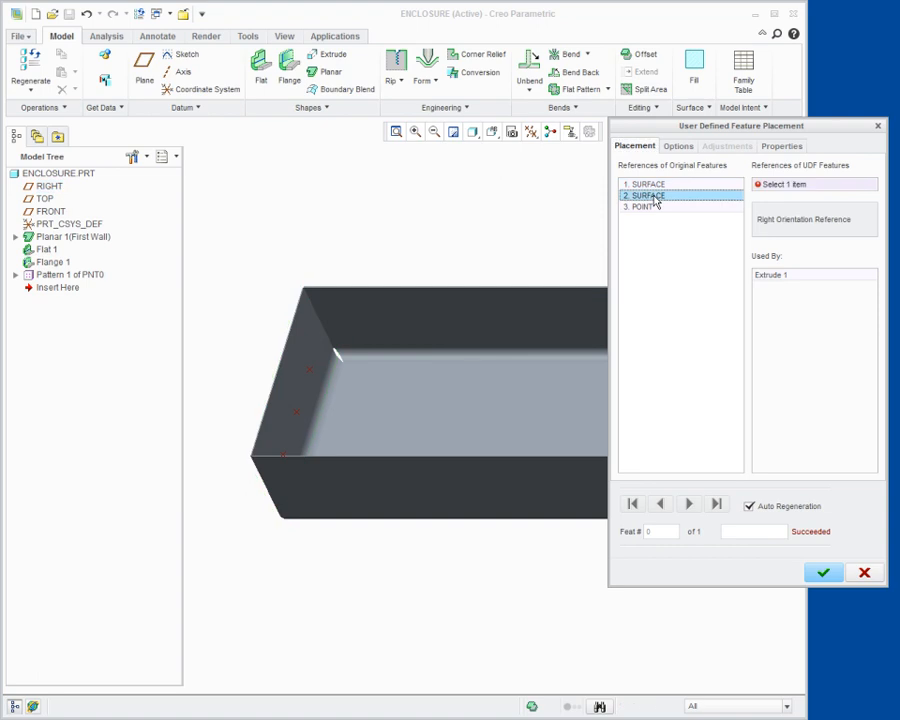
{"action": "left_click", "coordinate": [56, 212]}
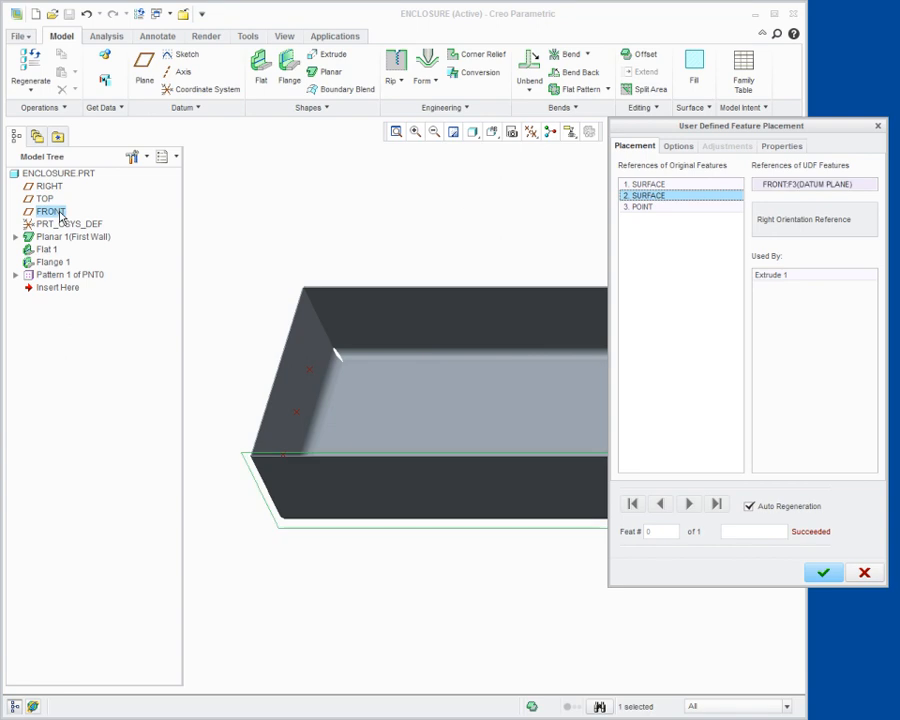
{"action": "left_click", "coordinate": [638, 207]}
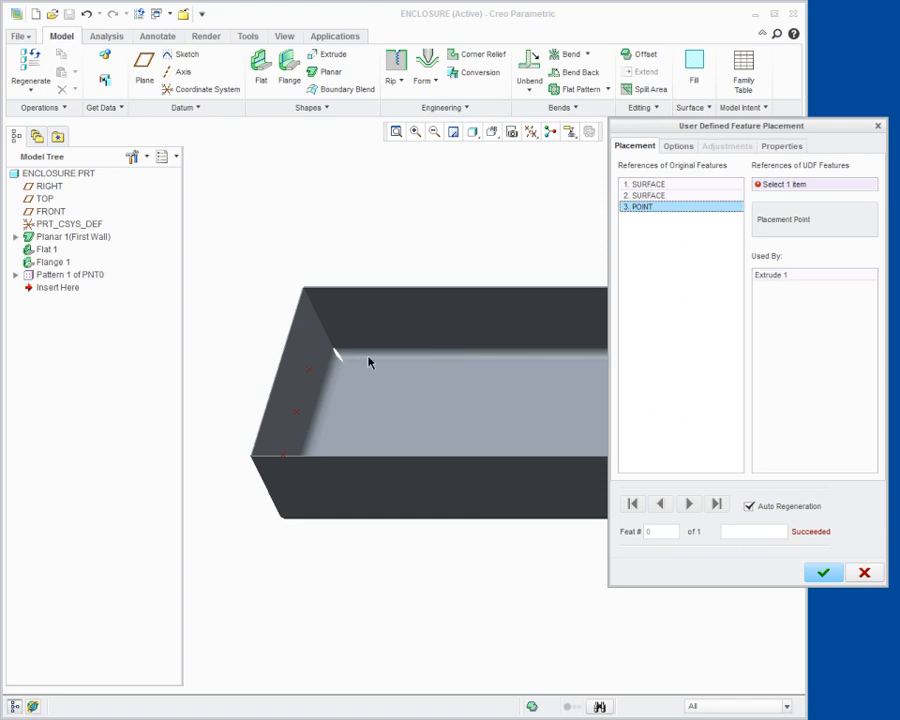
{"action": "left_click", "coordinate": [283, 460]}
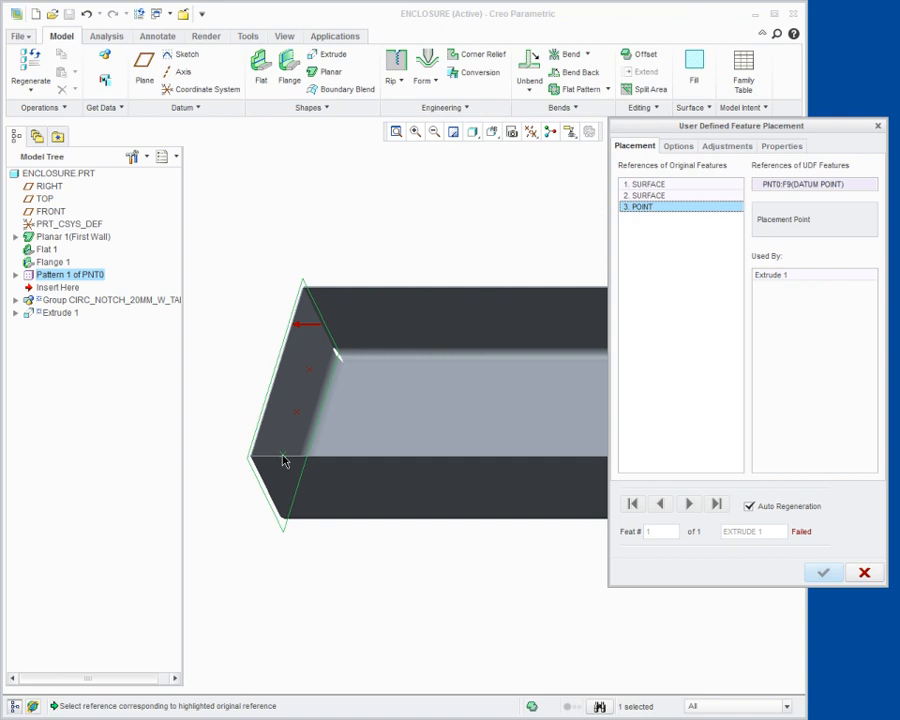
Flip the notch's Extrude 1 direction in the UDF adjustments and complete its placement
{"action": "left_click", "coordinate": [716, 148]}
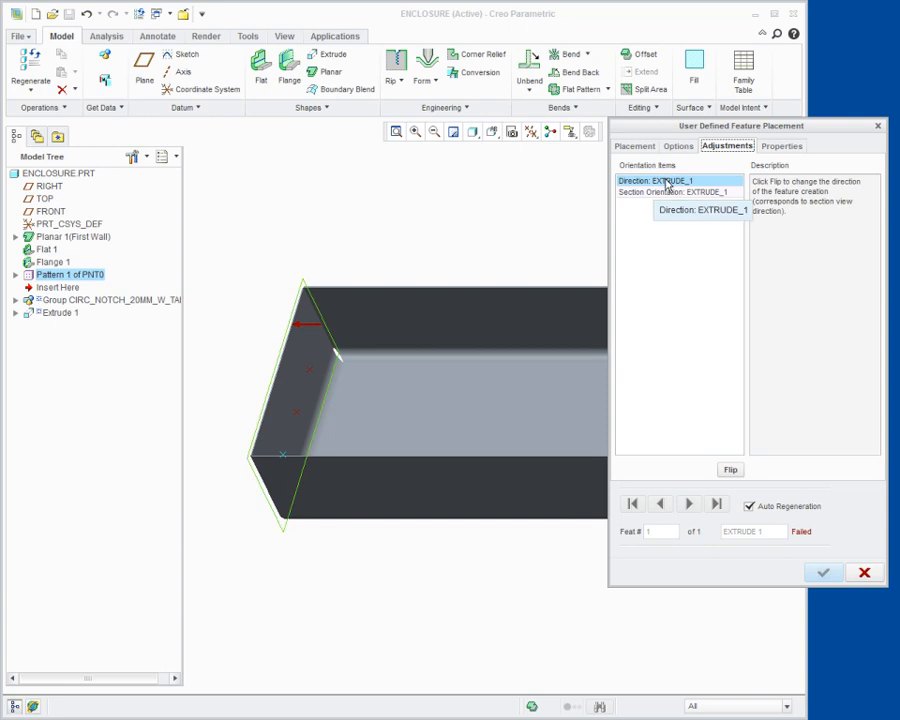
{"action": "left_click", "coordinate": [730, 470]}
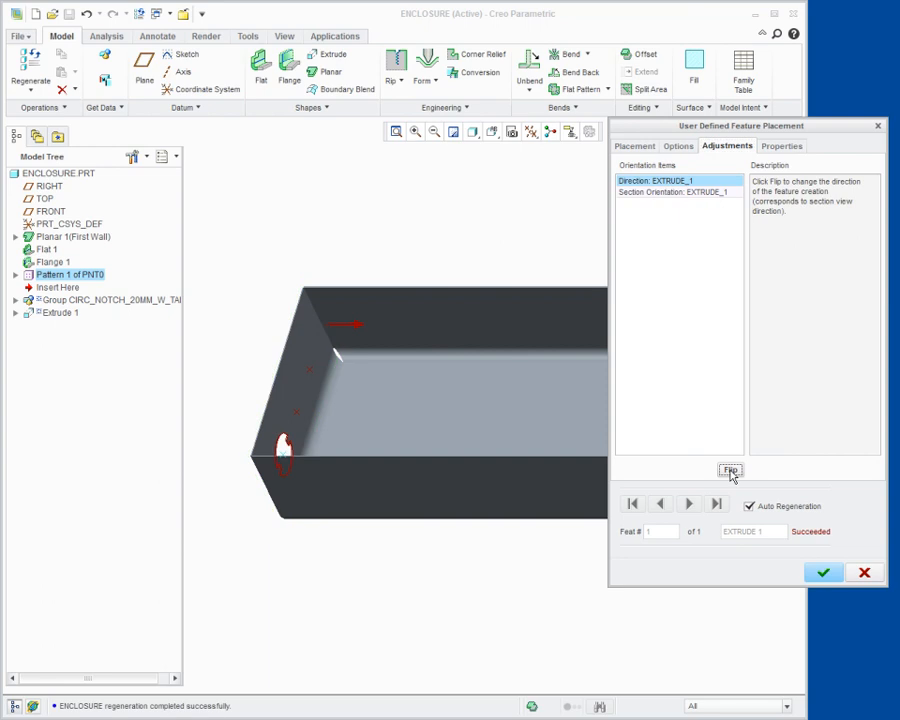
{"action": "left_click", "coordinate": [823, 573]}
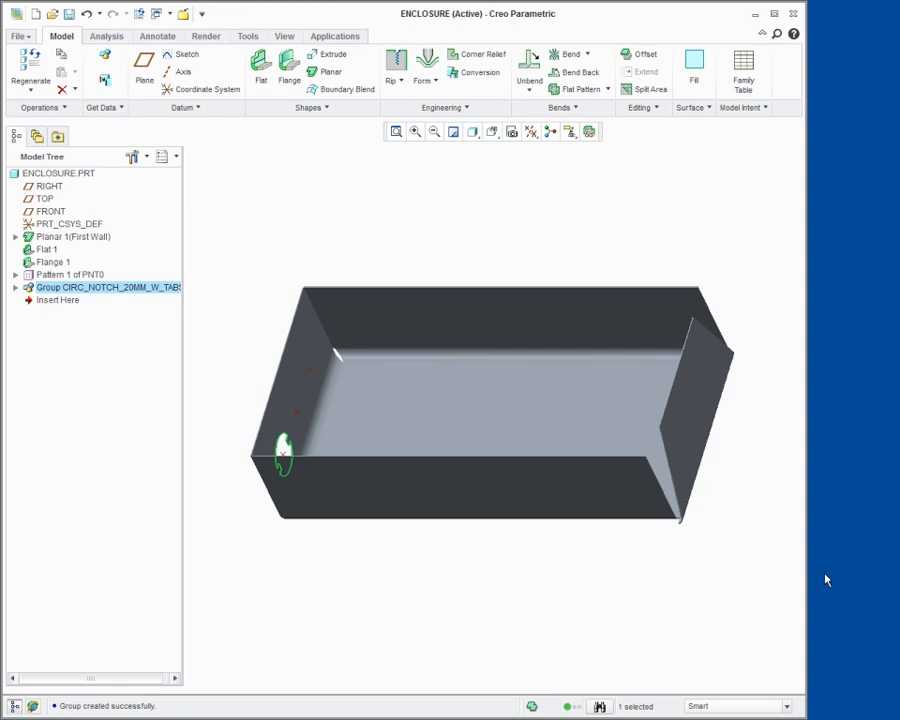
Create a reference pattern of the circular notch group that follows the datum point pattern
{"action": "right_click", "coordinate": [127, 288]}
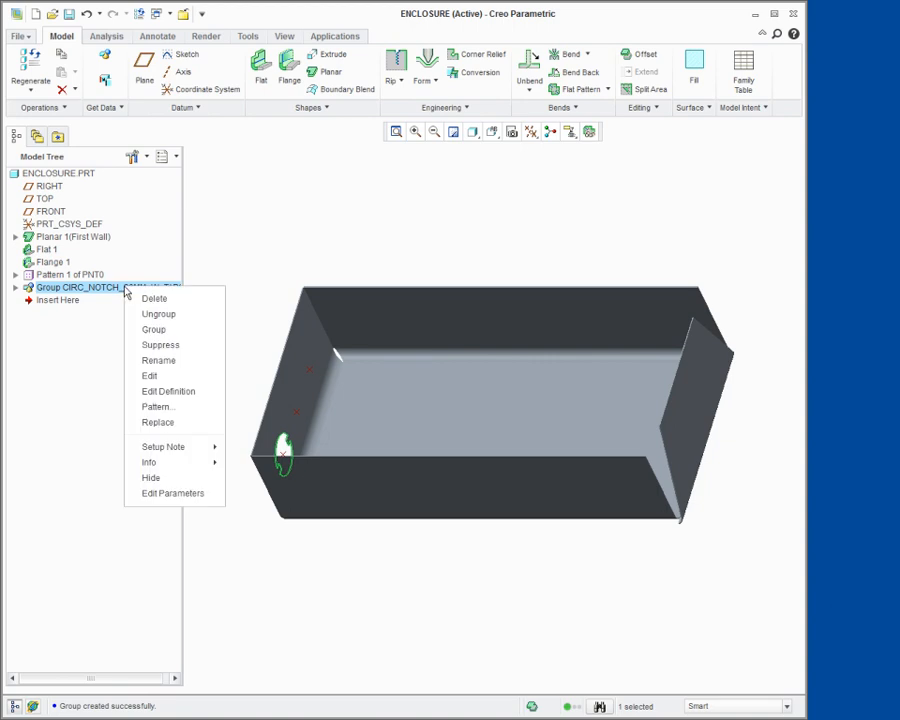
{"action": "left_click", "coordinate": [156, 408]}
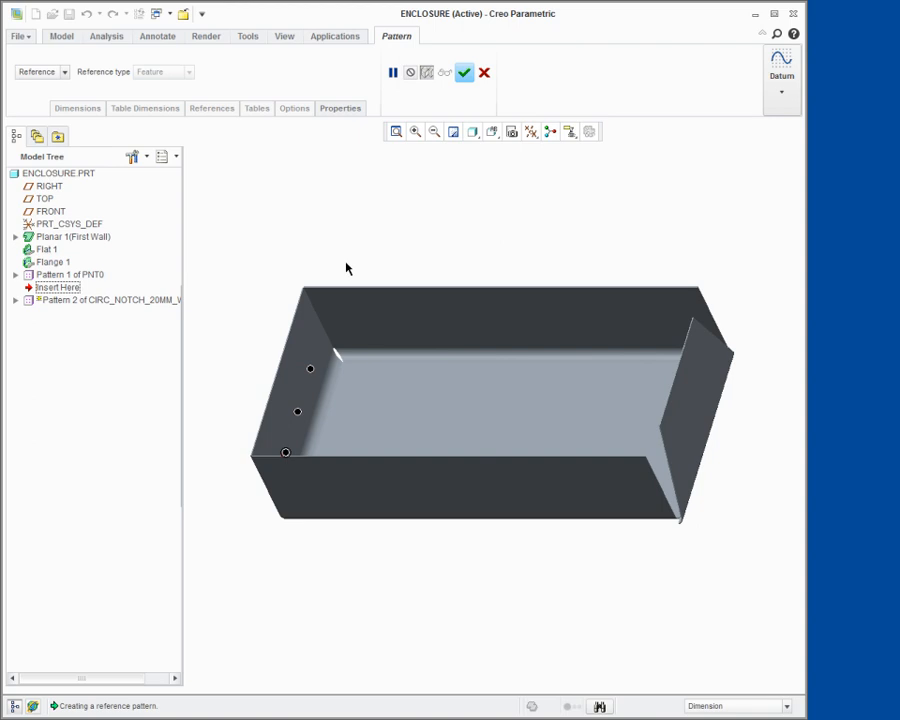
{"action": "left_click", "coordinate": [466, 75]}
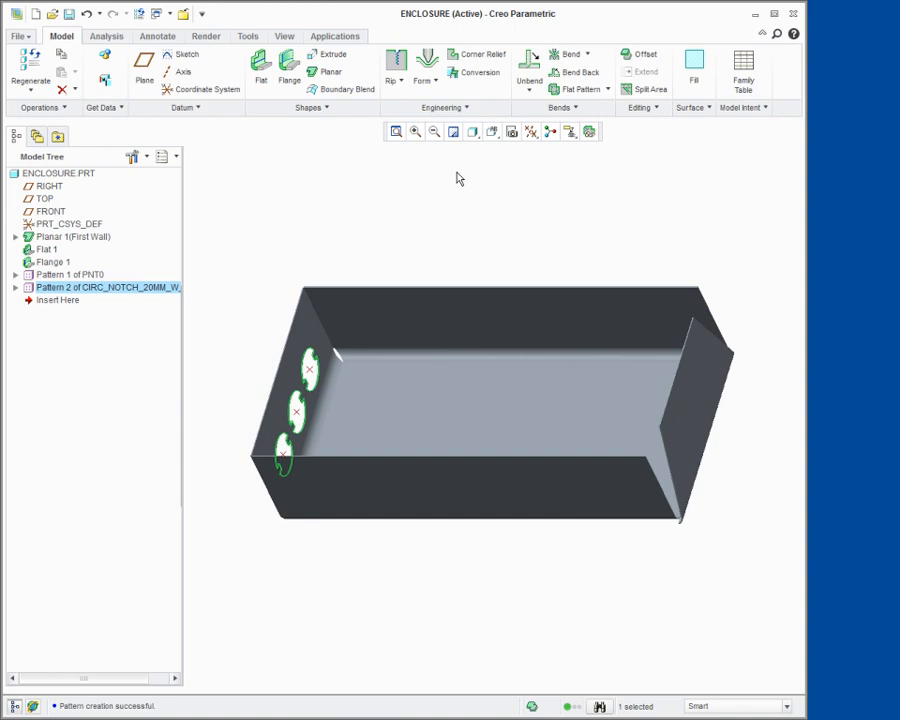
Start a Punch Form feature using boss_form.prt as the punch model
{"action": "left_click", "coordinate": [424, 80]}
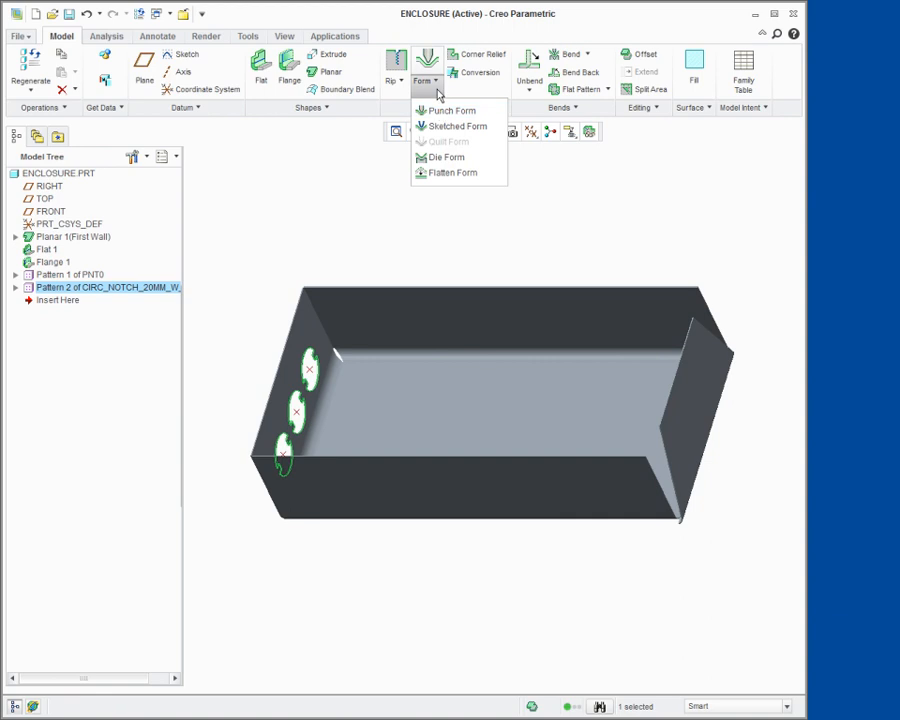
{"action": "left_click", "coordinate": [445, 111]}
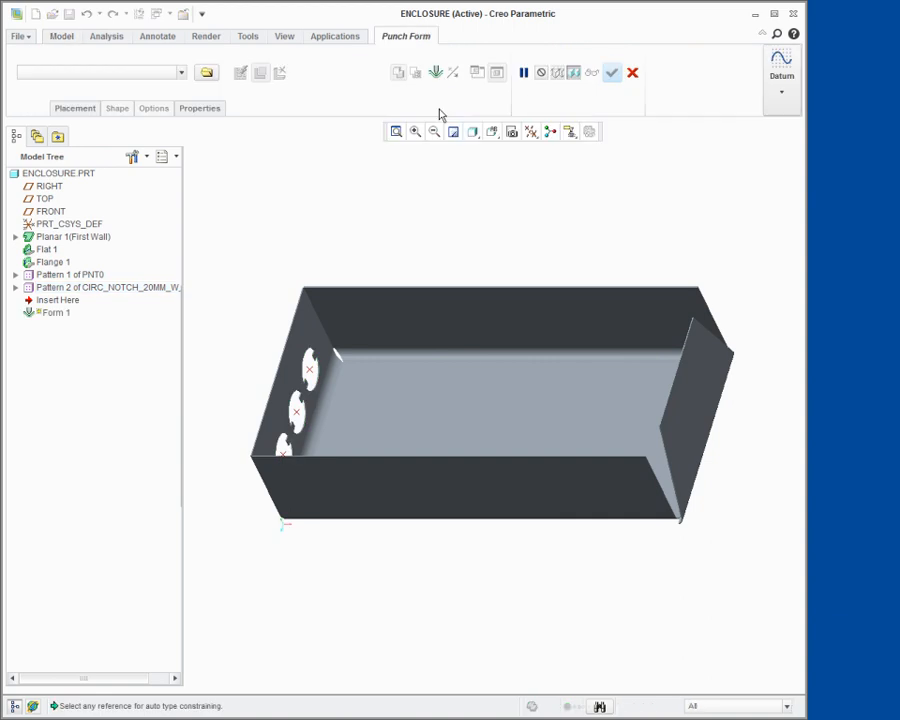
{"action": "left_click", "coordinate": [206, 74]}
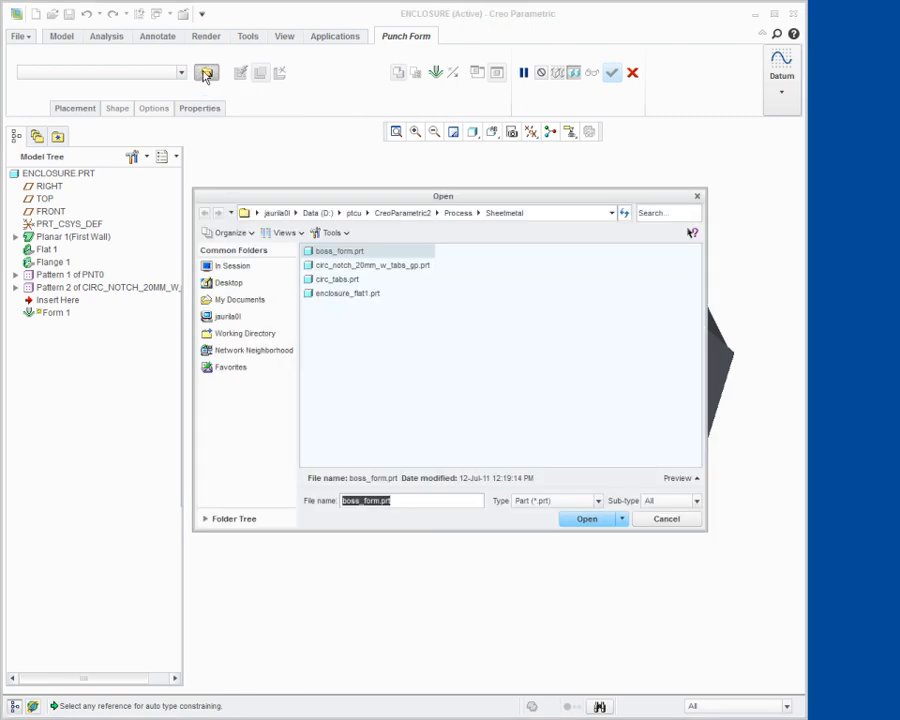
{"action": "left_click", "coordinate": [357, 257]}
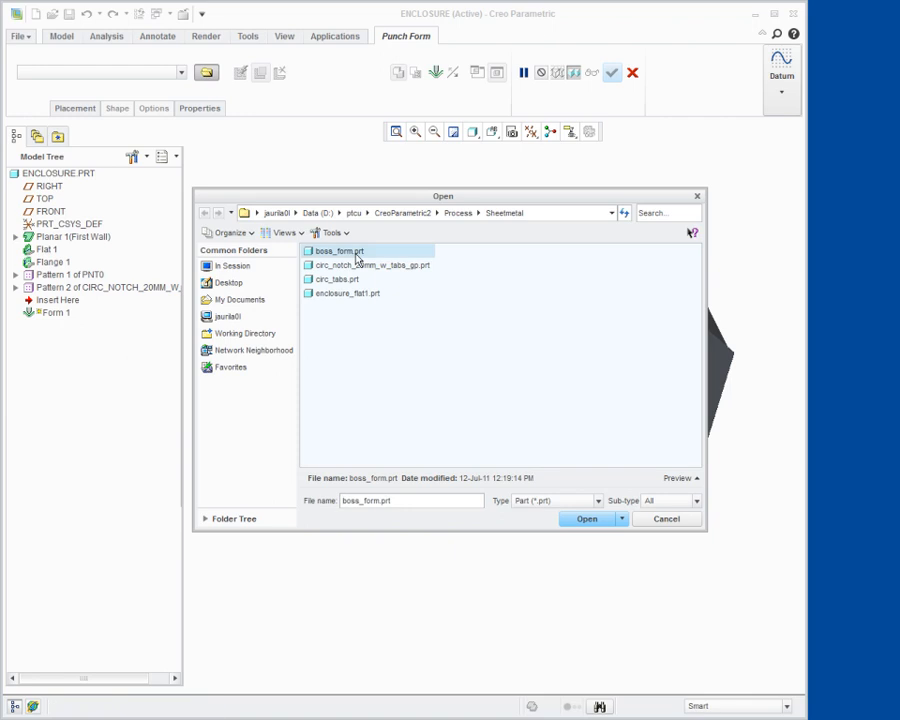
{"action": "left_click", "coordinate": [592, 521]}
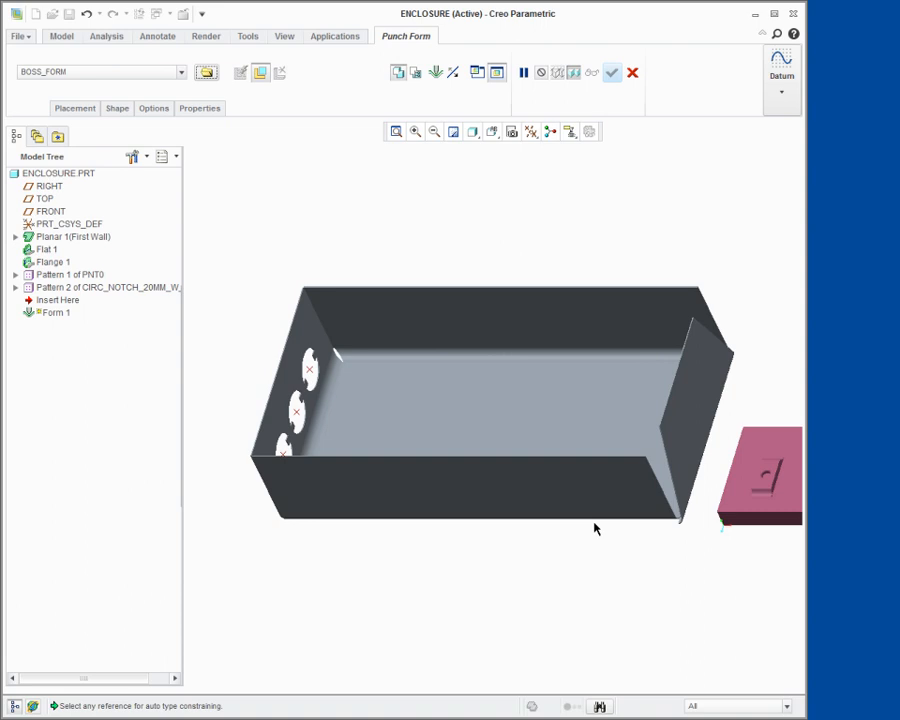
Exclude the boss's side surfaces and its circular hole surface from the punch model
{"action": "left_click", "coordinate": [154, 109]}
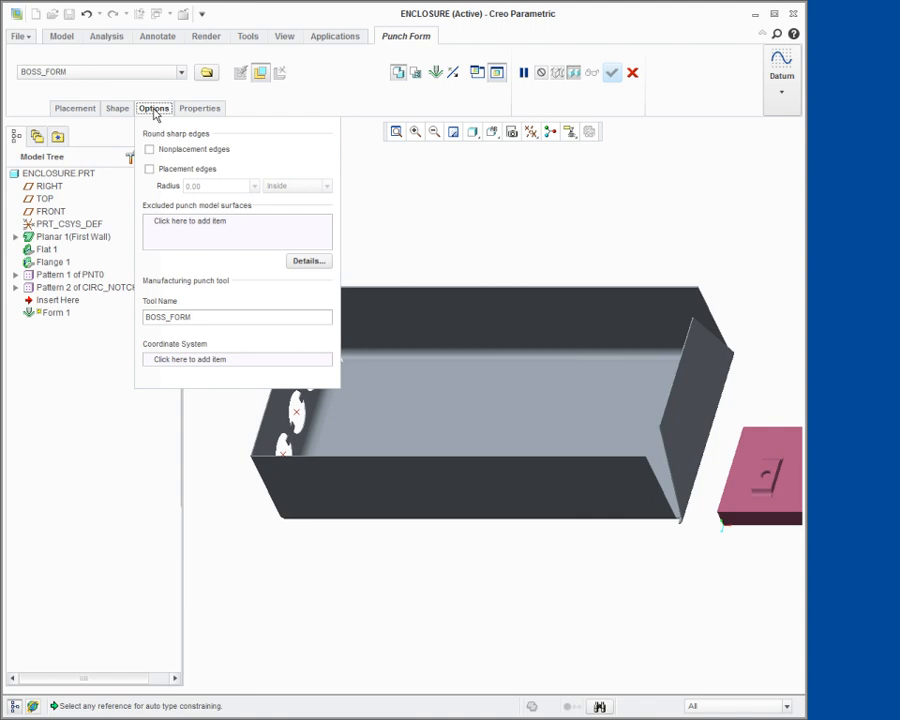
{"action": "left_click", "coordinate": [212, 234]}
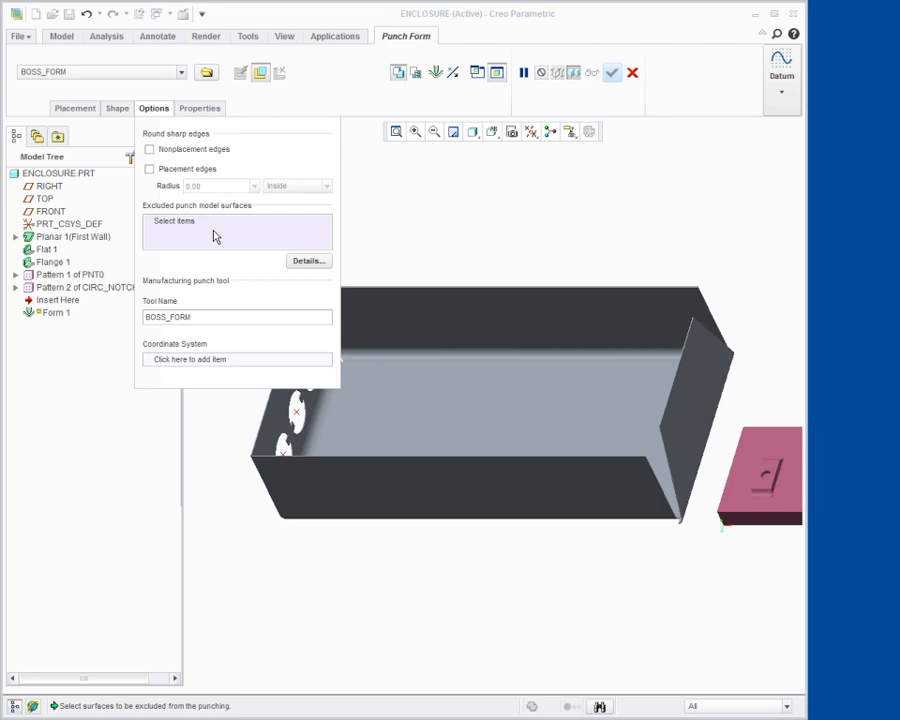
{"action": "middle_click_drag", "start_coordinate": [763, 407], "coordinate": [607, 398], "text": "shift"}
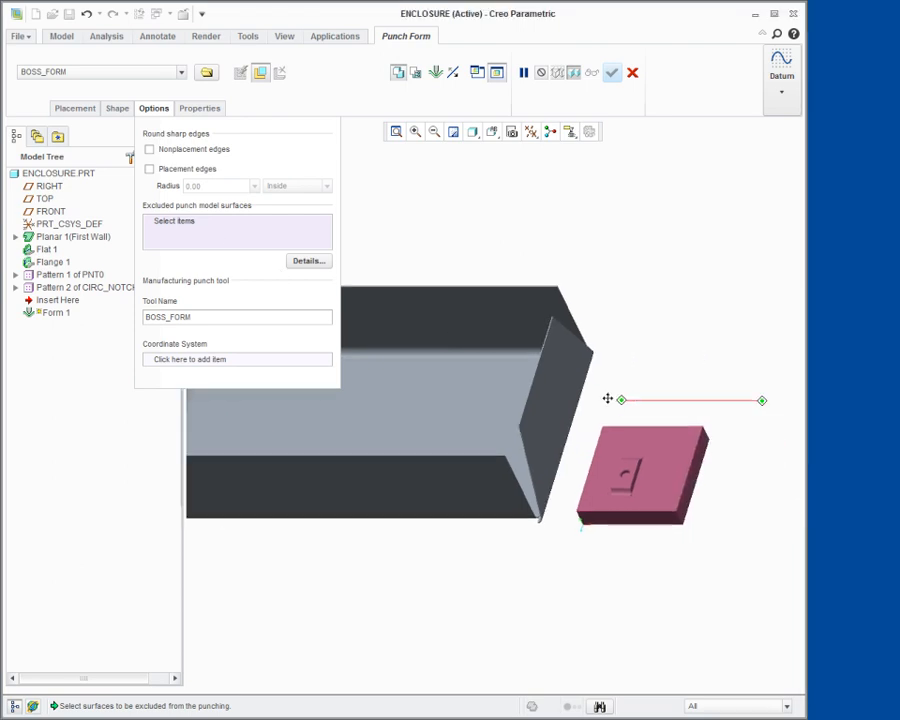
{"action": "scroll", "coordinate": [562, 395], "scroll_direction": "down", "scroll_amount": 4}
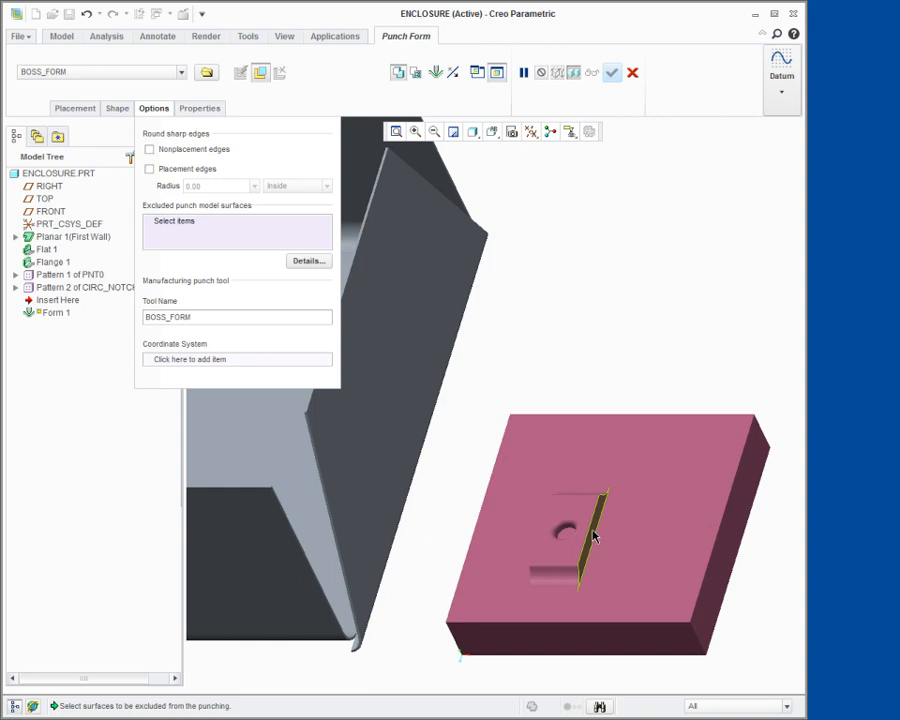
{"action": "left_click", "coordinate": [593, 537]}
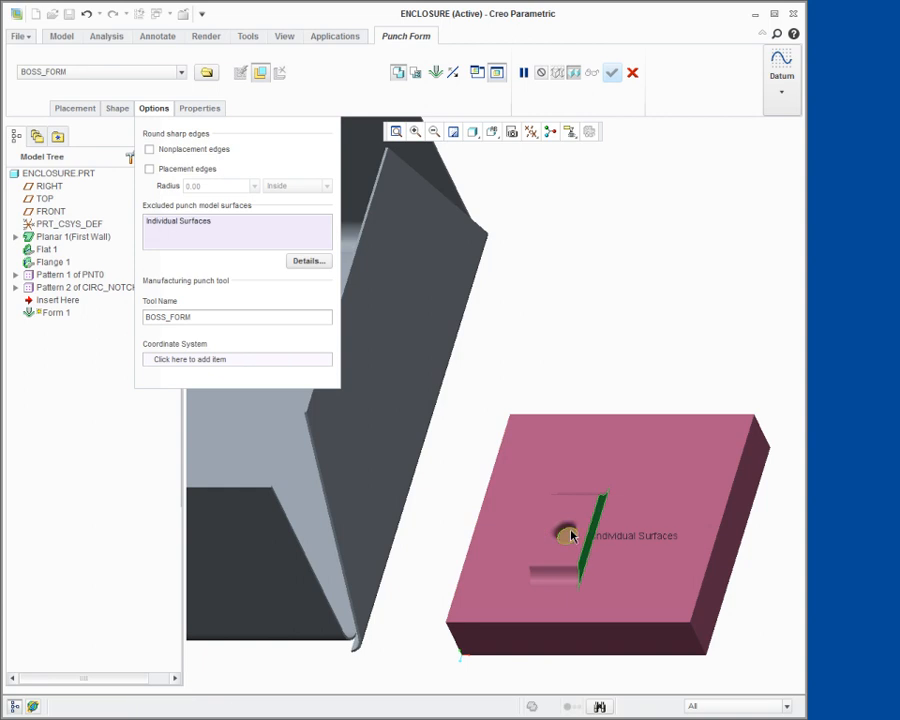
{"action": "left_click", "coordinate": [566, 531], "text": "ctrl"}
Add a Coincident constraint between the punch model's large face around the boss and the enclosure's long front flange wall surface
{"action": "left_click", "coordinate": [76, 109]}
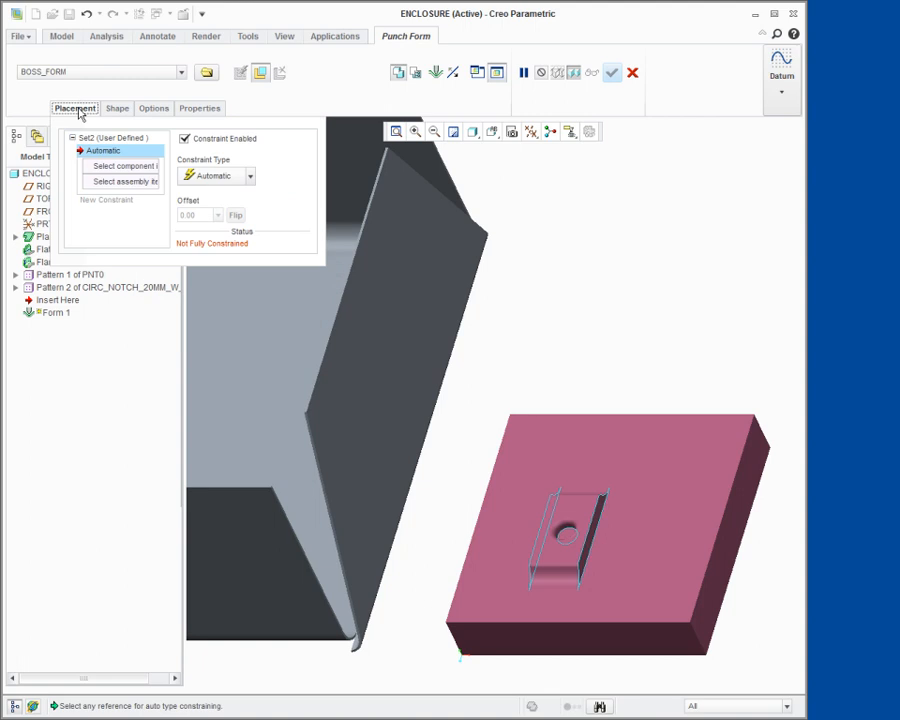
{"action": "left_click", "coordinate": [249, 177]}
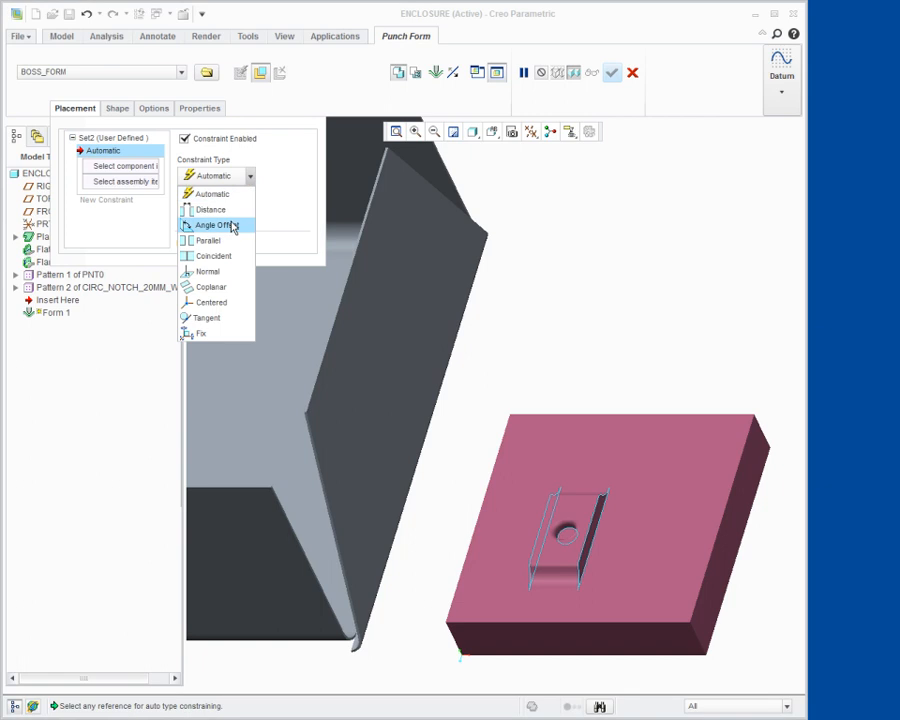
{"action": "left_click", "coordinate": [229, 256]}
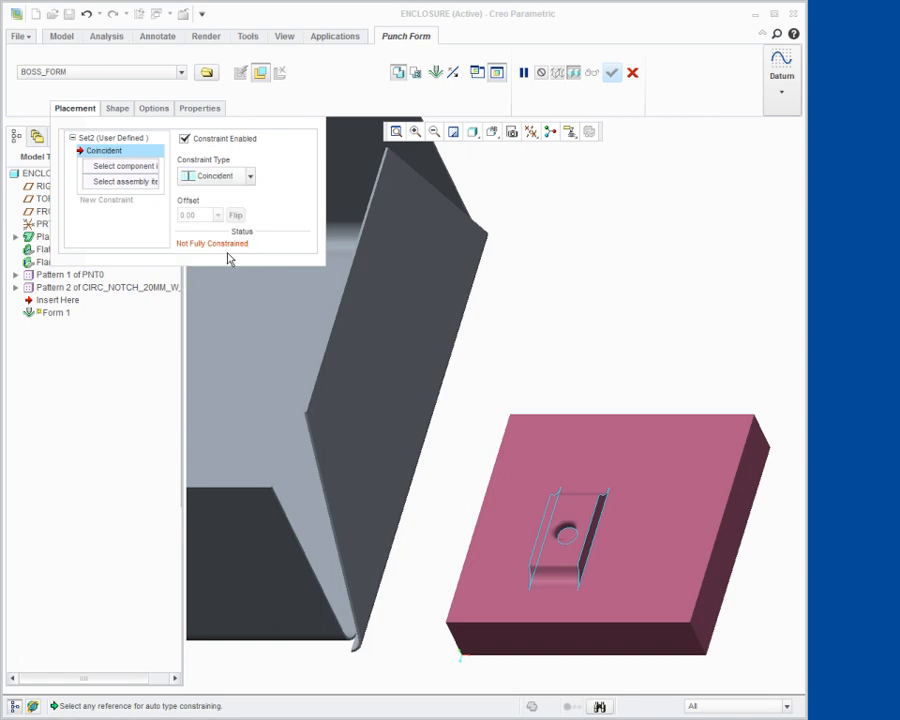
{"action": "left_click", "coordinate": [659, 538]}
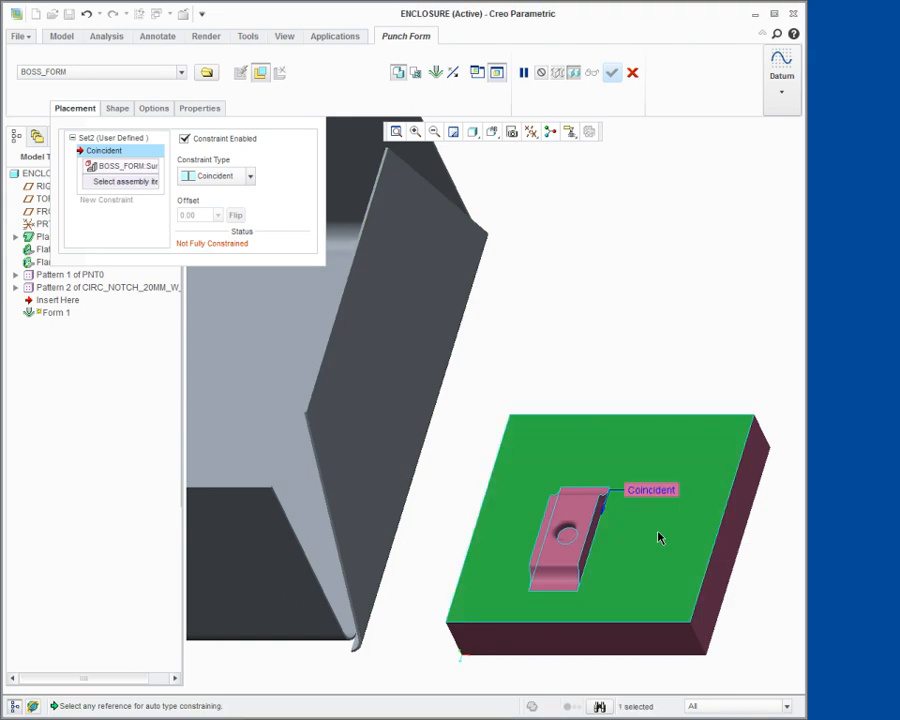
{"action": "scroll", "coordinate": [490, 430], "scroll_direction": "up", "scroll_amount": 1}
{"action": "scroll", "coordinate": [490, 430], "scroll_direction": "down", "scroll_amount": 4}
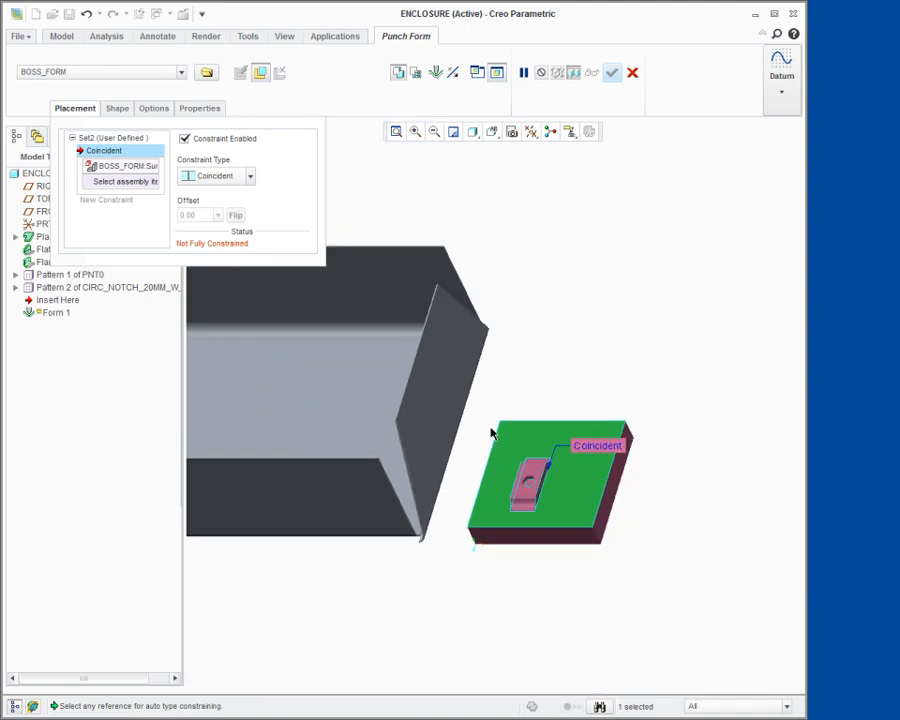
{"action": "left_click", "coordinate": [358, 477]}
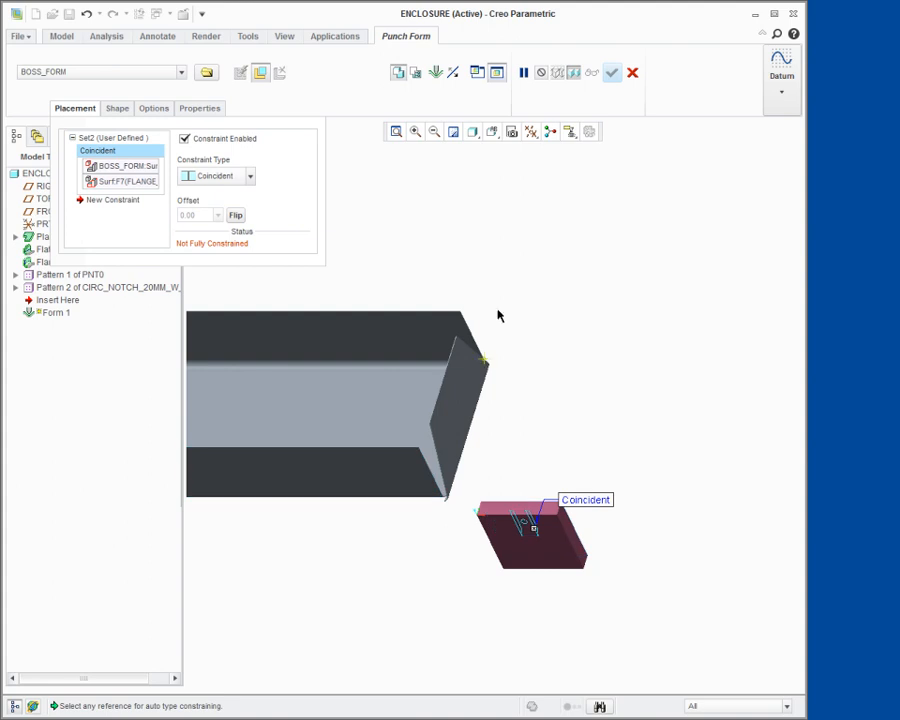
Show the datum planes, constrain BOSS_FORM's FRONT plane Coincident with the enclosure's TOP plane, and flip the constraint's orientation
{"action": "left_click", "coordinate": [531, 133]}
{"action": "left_click", "coordinate": [531, 229]}
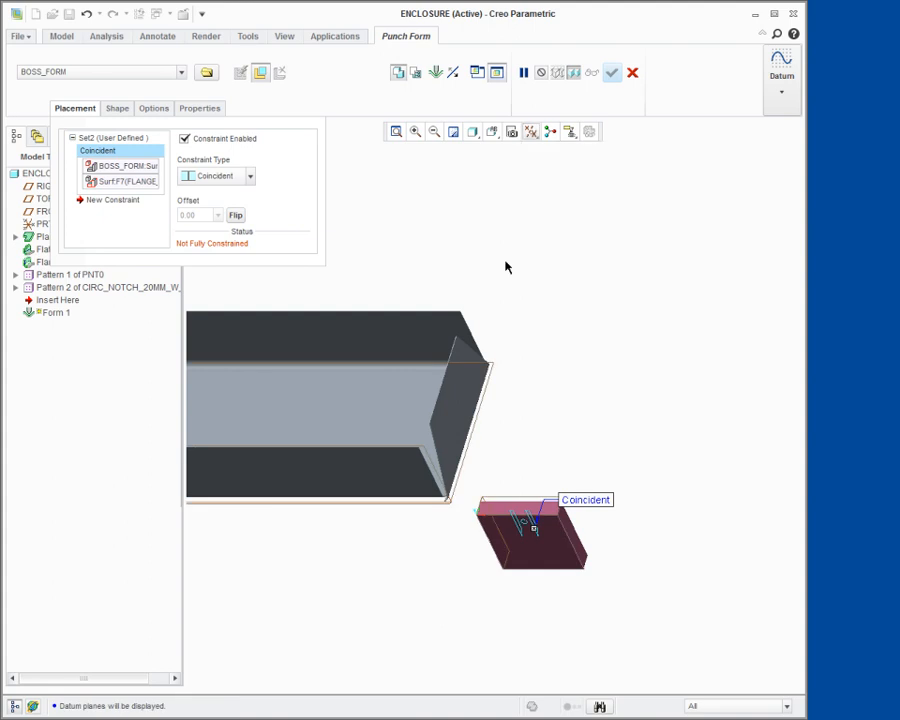
{"action": "left_click", "coordinate": [112, 201]}
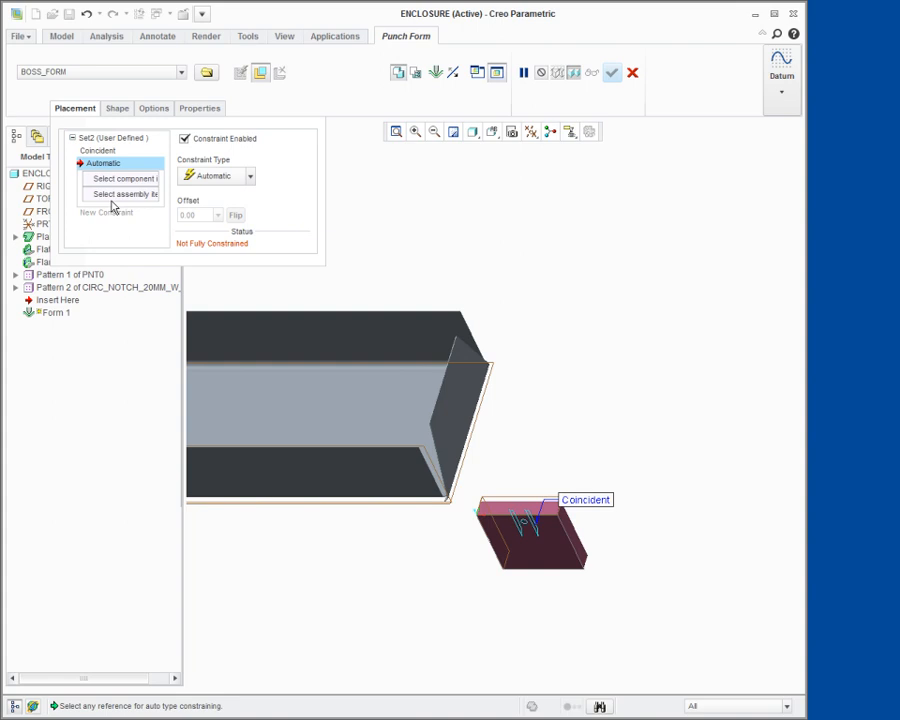
{"action": "left_click", "coordinate": [248, 176]}
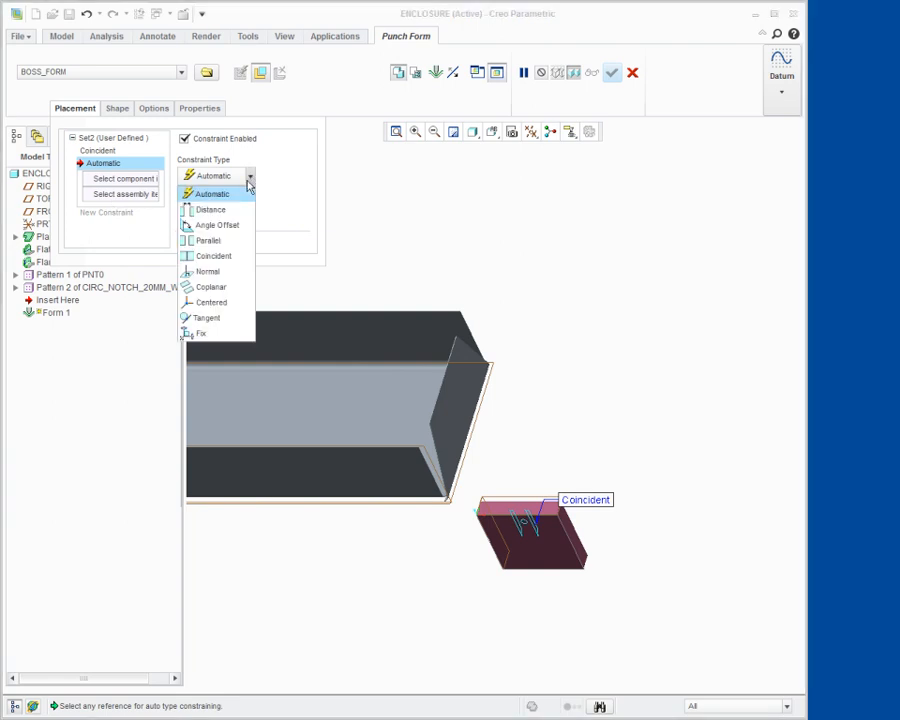
{"action": "left_click", "coordinate": [228, 256]}
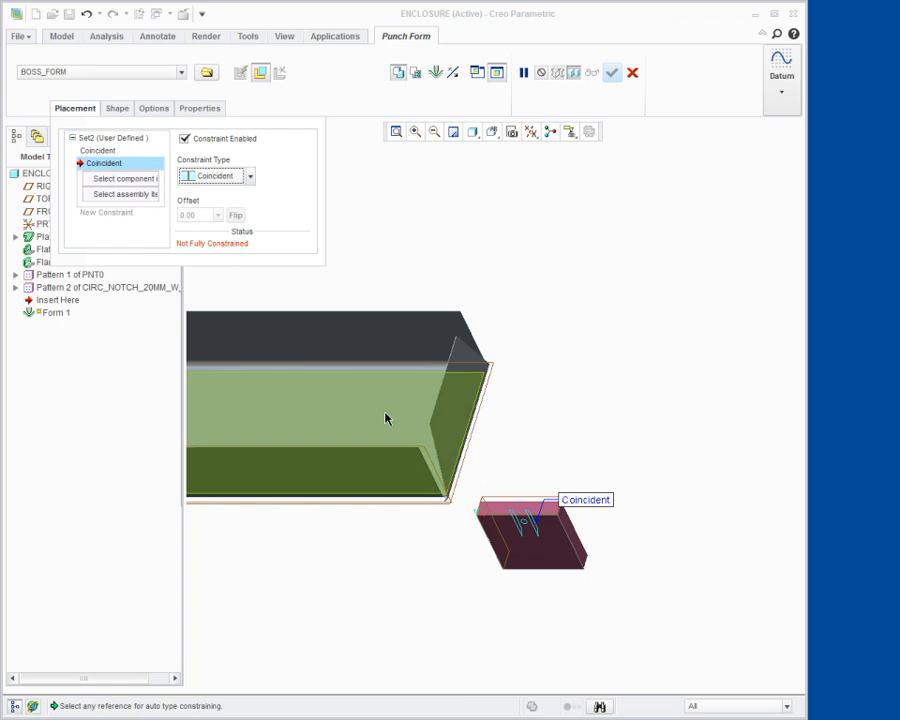
{"action": "left_click", "coordinate": [489, 502]}
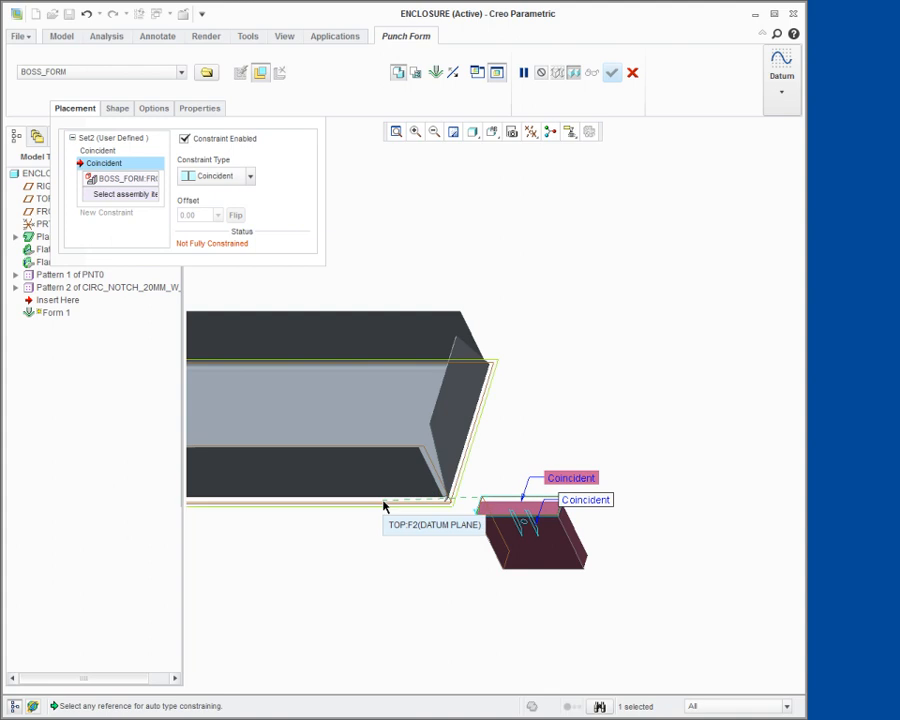
{"action": "scroll", "coordinate": [386, 526], "scroll_direction": "up", "scroll_amount": 2}
{"action": "scroll", "coordinate": [384, 522], "scroll_direction": "up", "scroll_amount": 1}
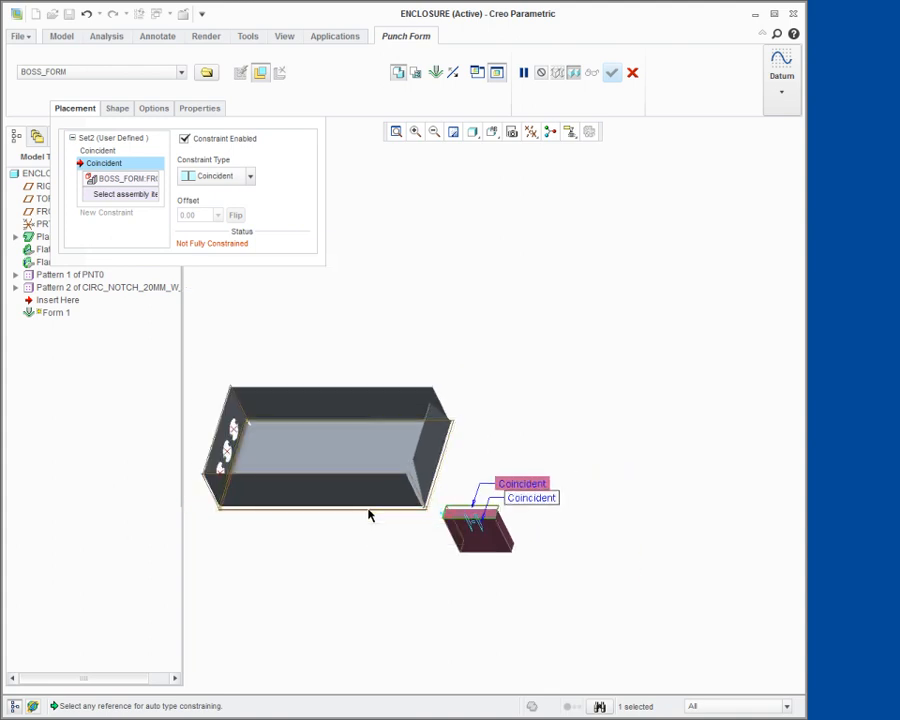
{"action": "left_click", "coordinate": [369, 515]}
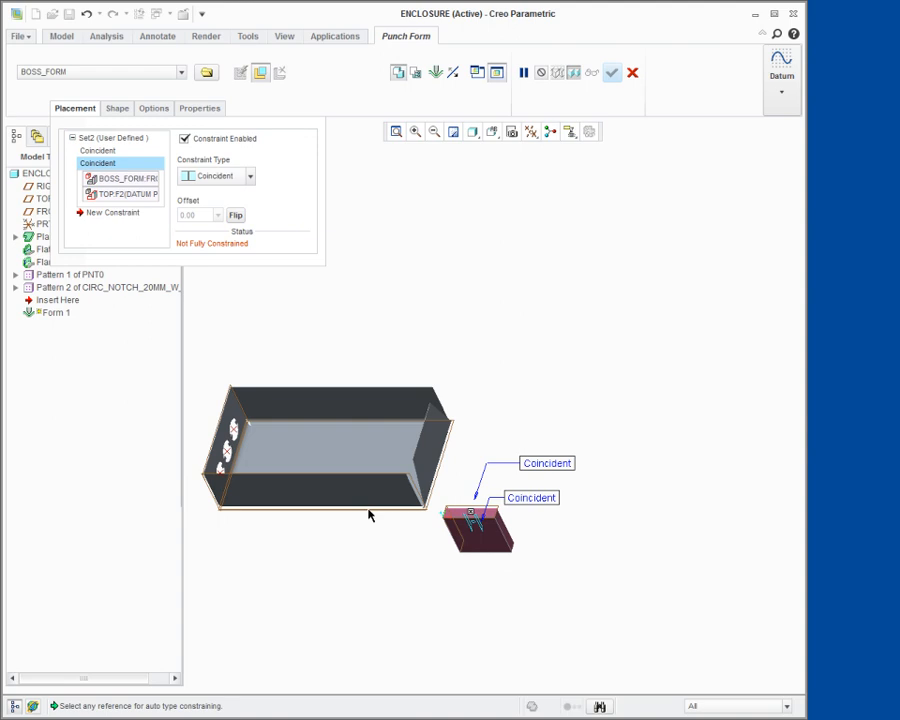
{"action": "left_click", "coordinate": [236, 216]}
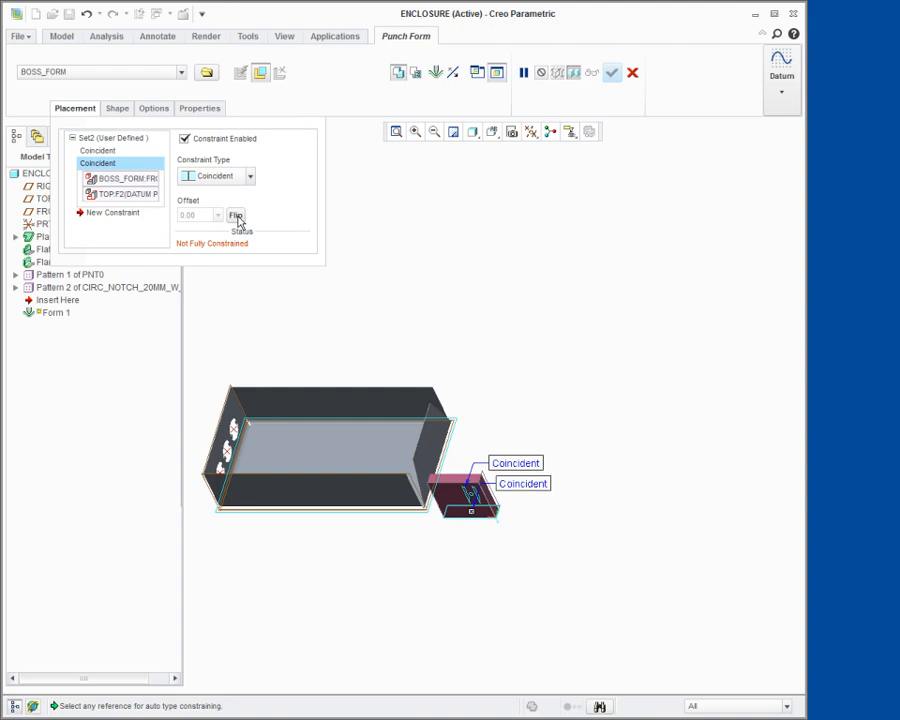
Add a Distance constraint between BOSS_FORM's RIGHT plane and the enclosure's RIGHT datum plane
{"action": "left_click", "coordinate": [110, 213]}
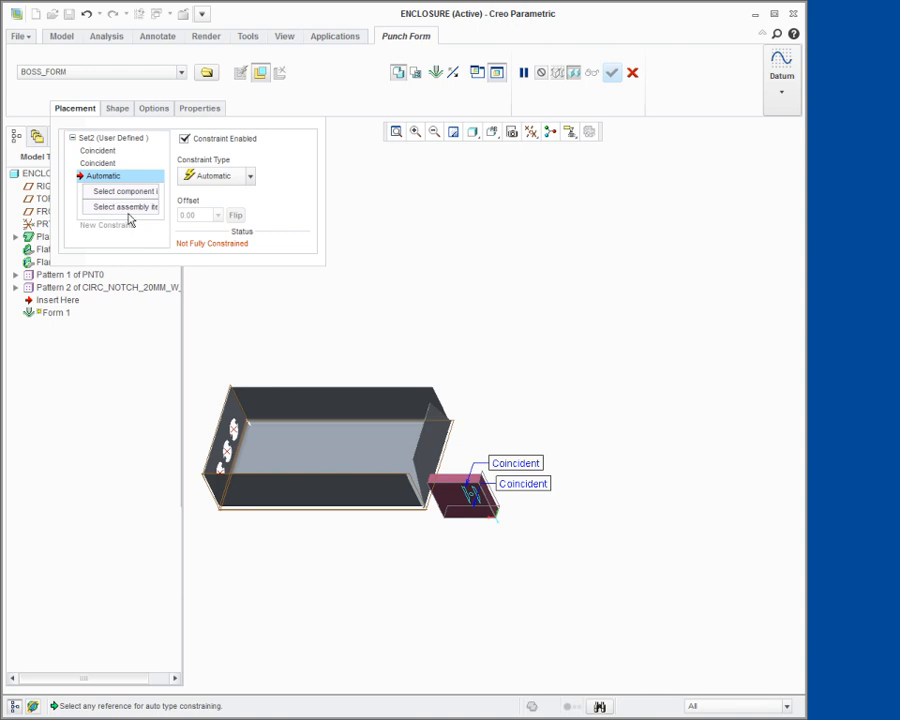
{"action": "left_click", "coordinate": [250, 176]}
{"action": "left_click", "coordinate": [238, 210]}
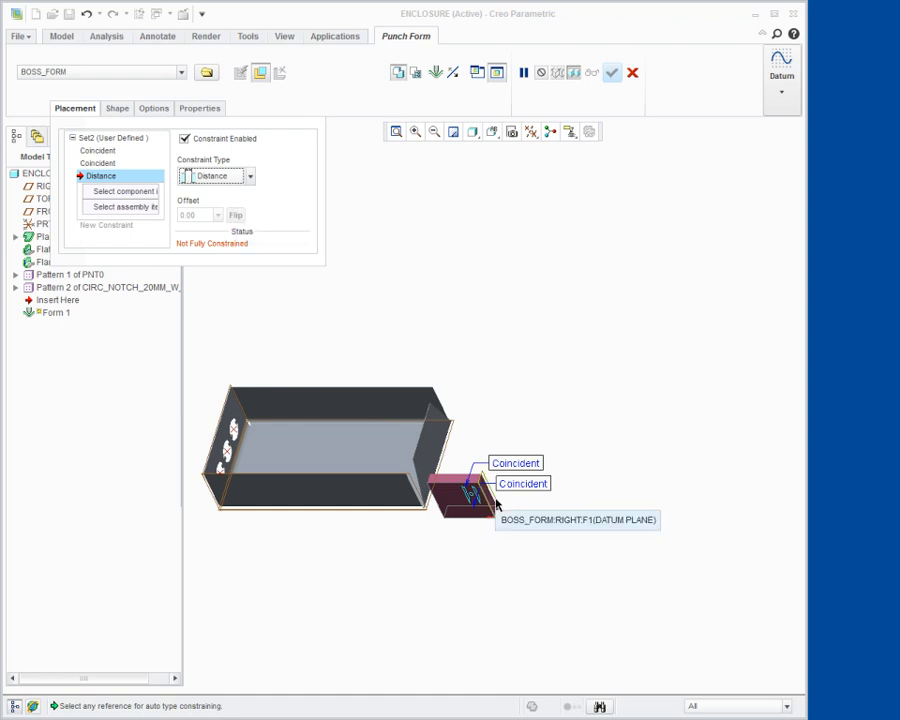
{"action": "left_click", "coordinate": [494, 507]}
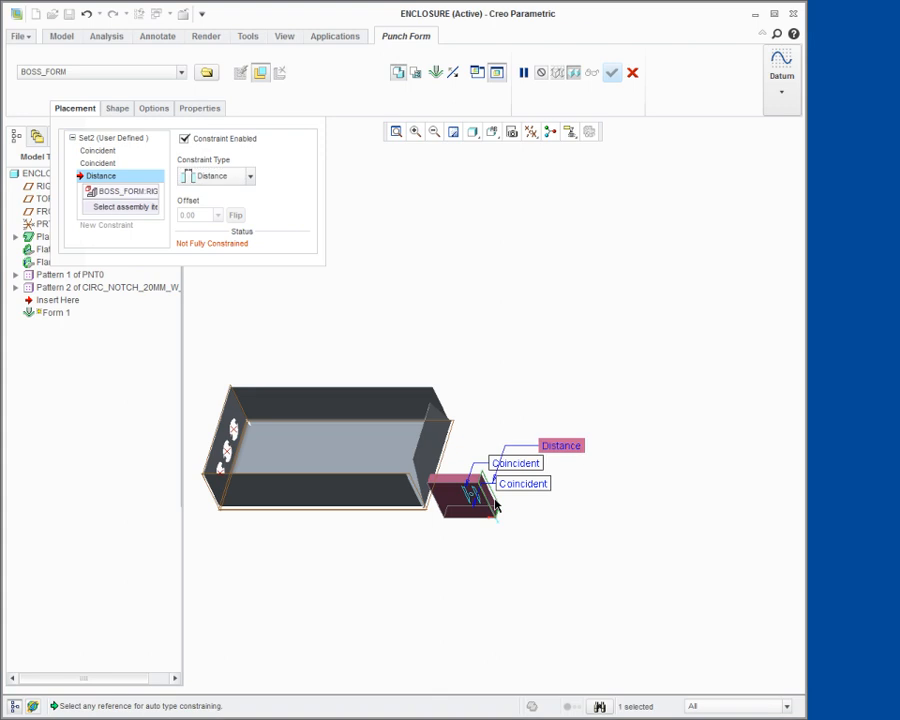
{"action": "left_click", "coordinate": [210, 465]}
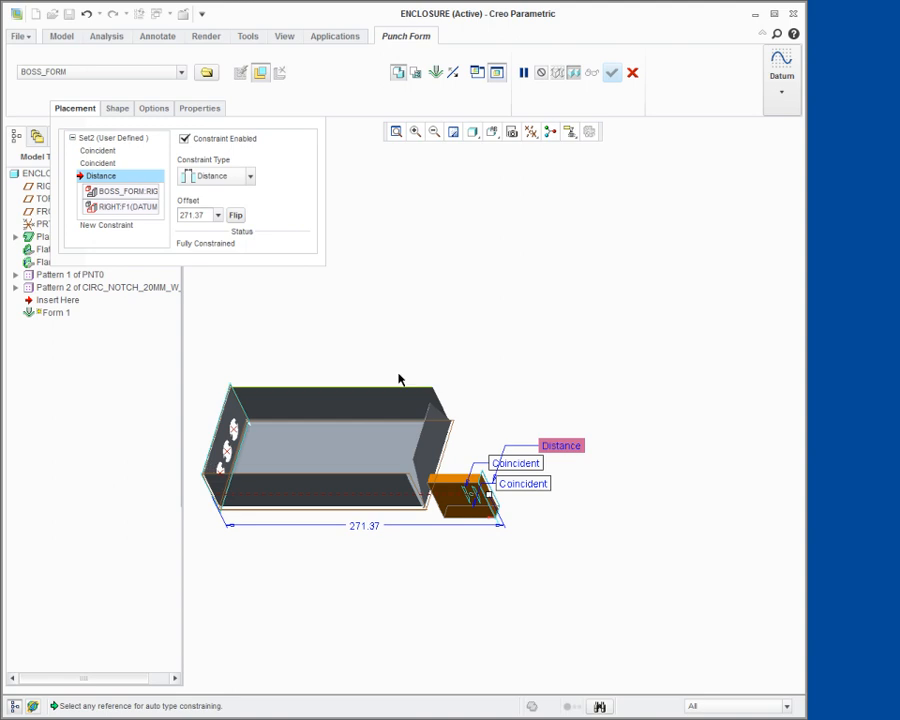
Turn off the display of datum points and datum planes
{"action": "left_click", "coordinate": [531, 131]}
{"action": "left_click", "coordinate": [531, 191]}
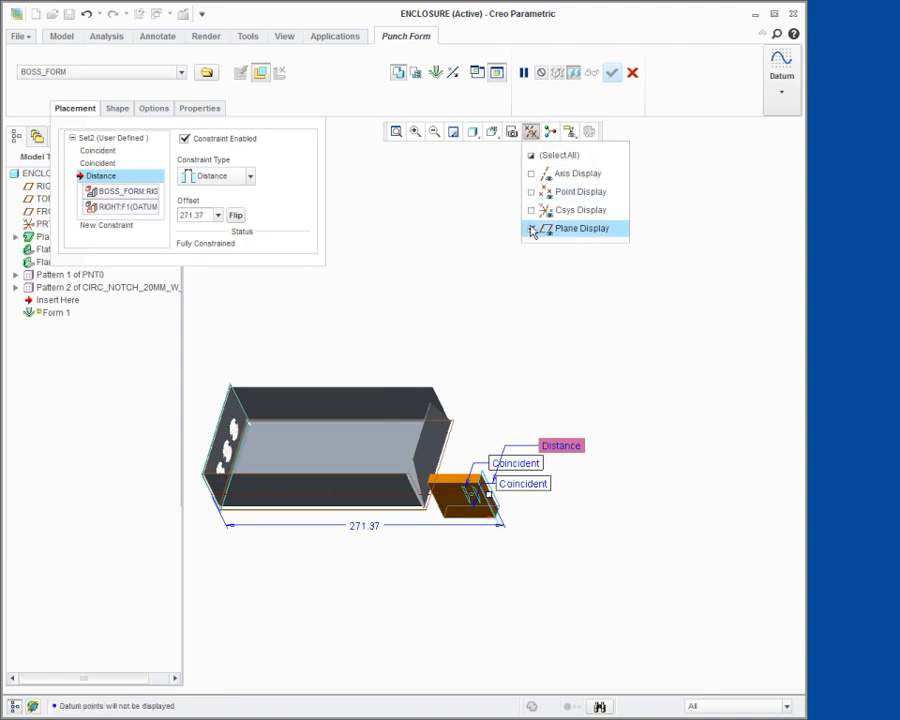
{"action": "left_click", "coordinate": [524, 228]}
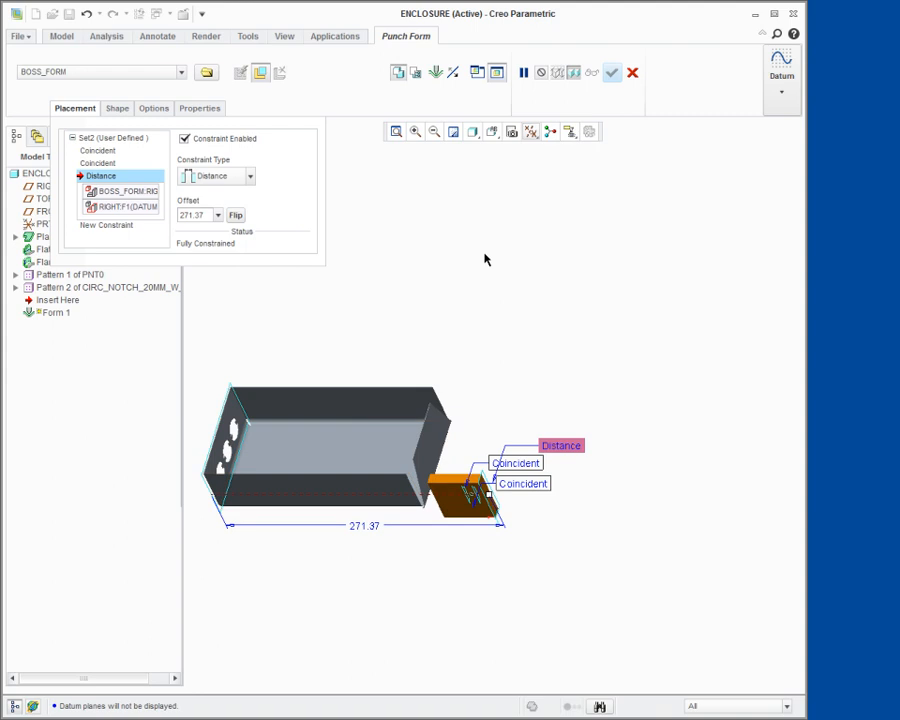
Set the Distance constraint's offset to 30 and complete the punch form
{"action": "double_click", "coordinate": [358, 526]}
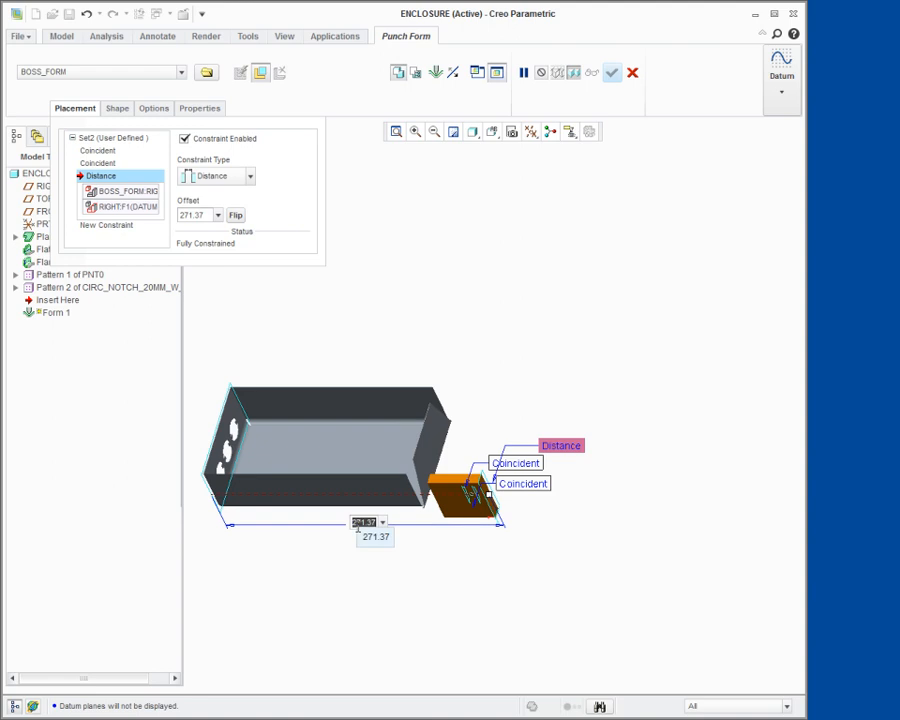
{"action": "type", "text": "30"}
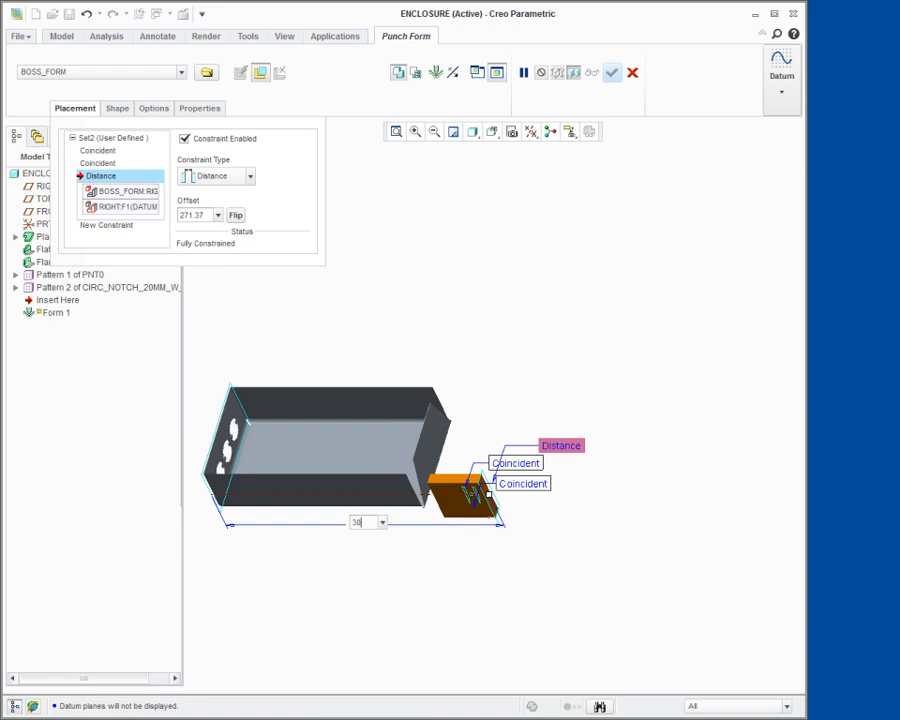
{"action": "key", "text": "Return"}
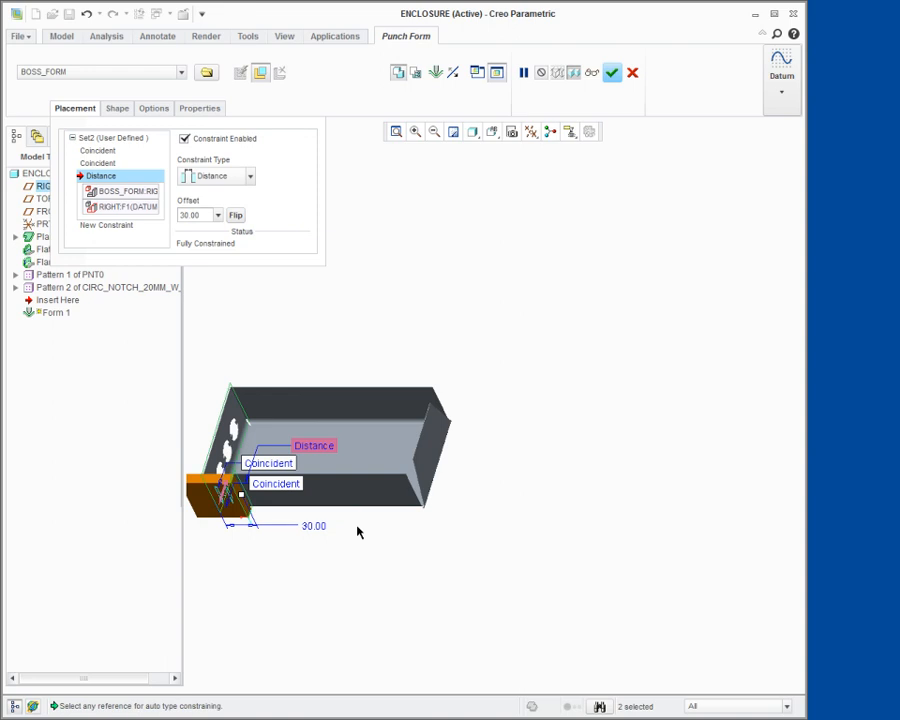
{"action": "left_click", "coordinate": [612, 72]}
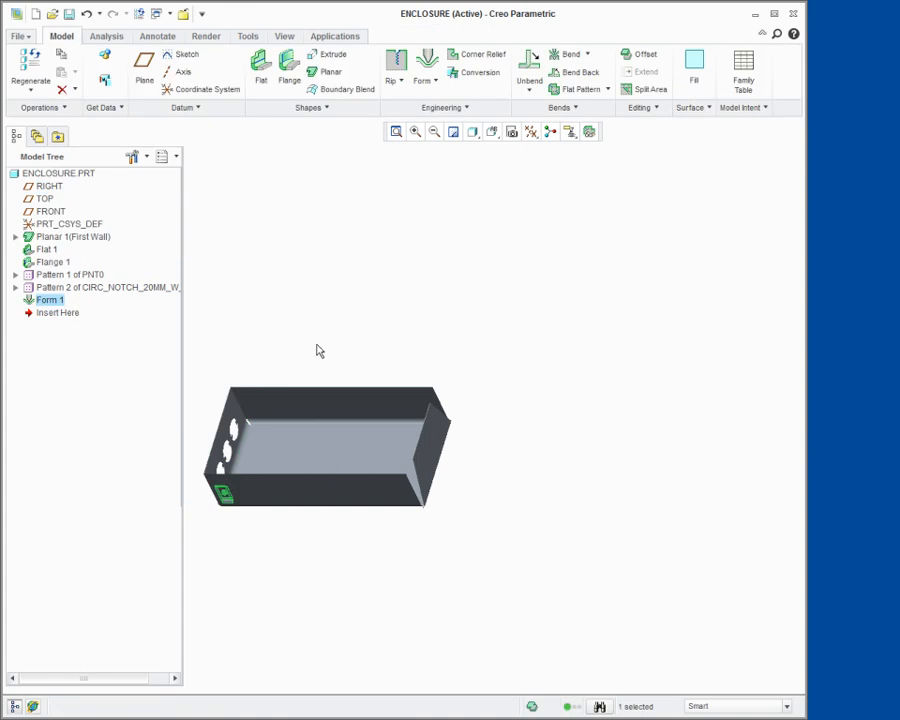
Create a Flat Pattern of the enclosure, keeping the planar first wall's surface fixed
{"action": "middle_click_drag", "start_coordinate": [315, 345], "coordinate": [437, 312], "text": "shift"}
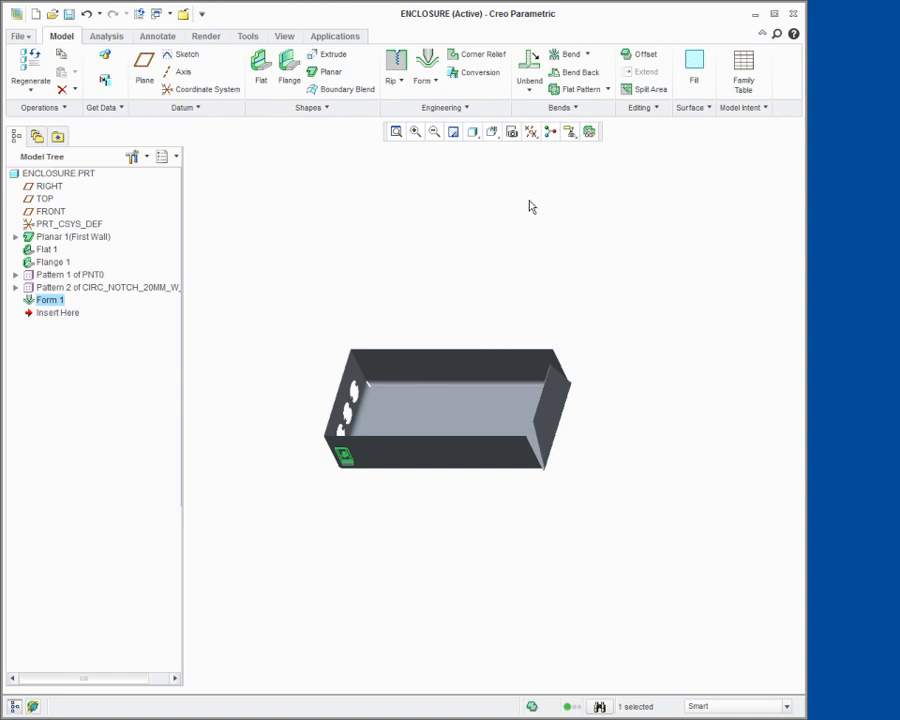
{"action": "left_click", "coordinate": [607, 89]}
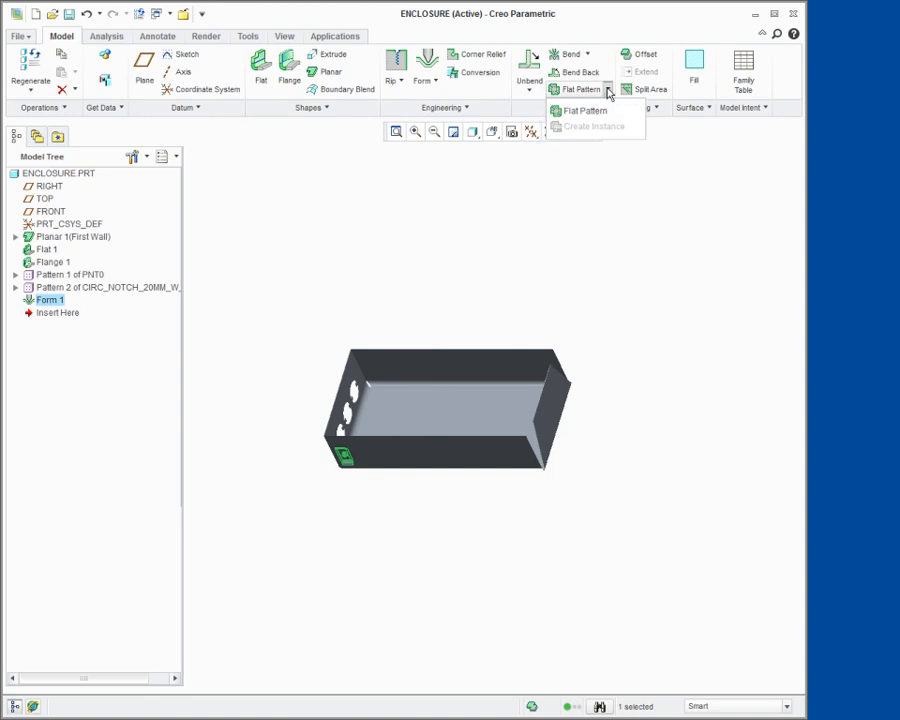
{"action": "left_click", "coordinate": [597, 111]}
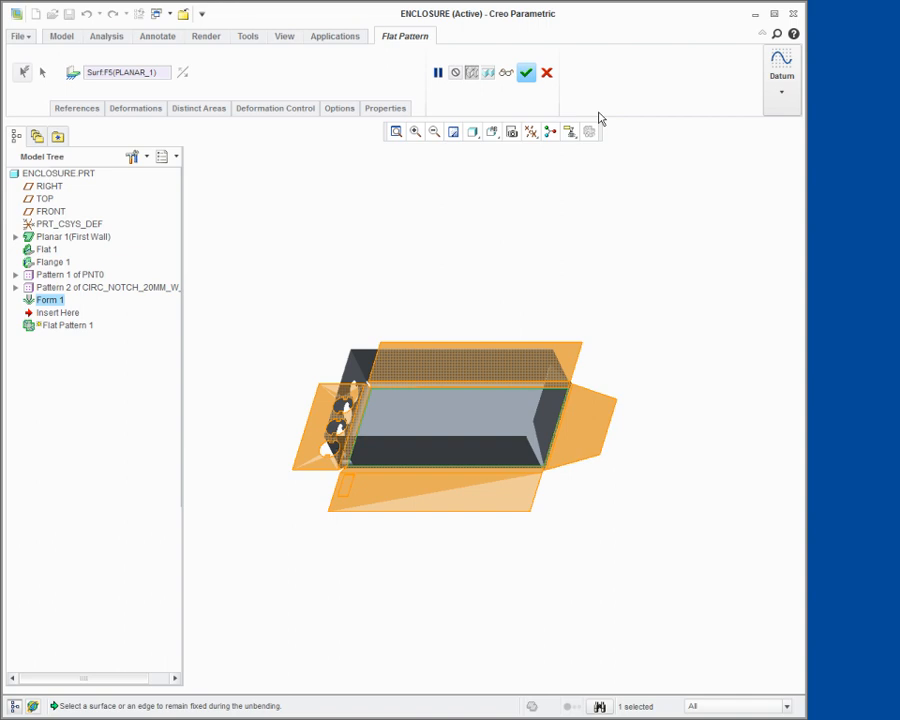
{"action": "left_click", "coordinate": [526, 72]}
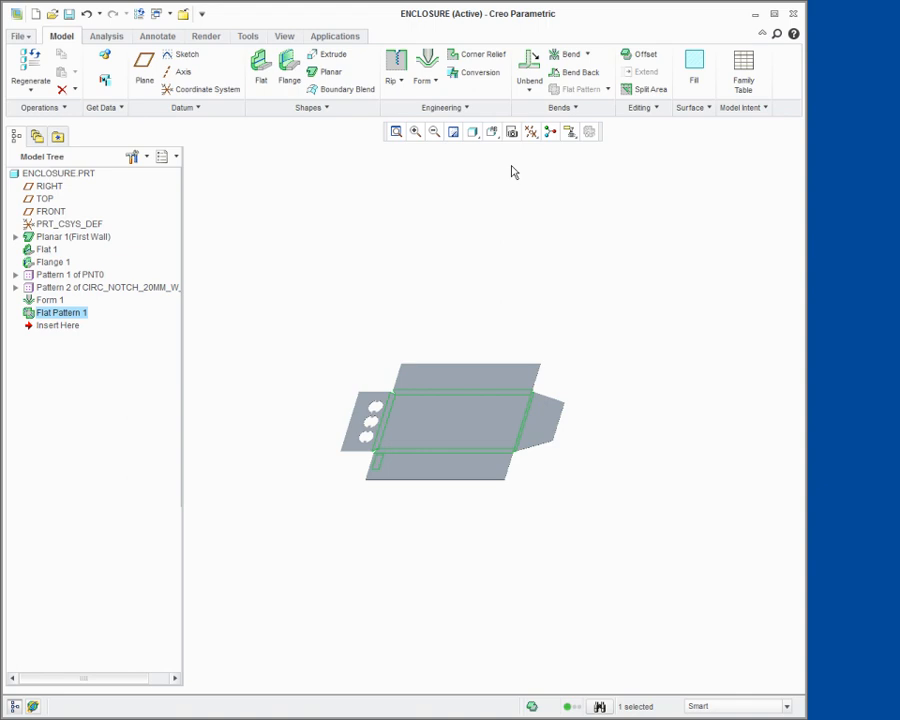
Redefine Flat Pattern 1 with the Flatten forms option disabled
{"action": "right_click", "coordinate": [66, 318]}
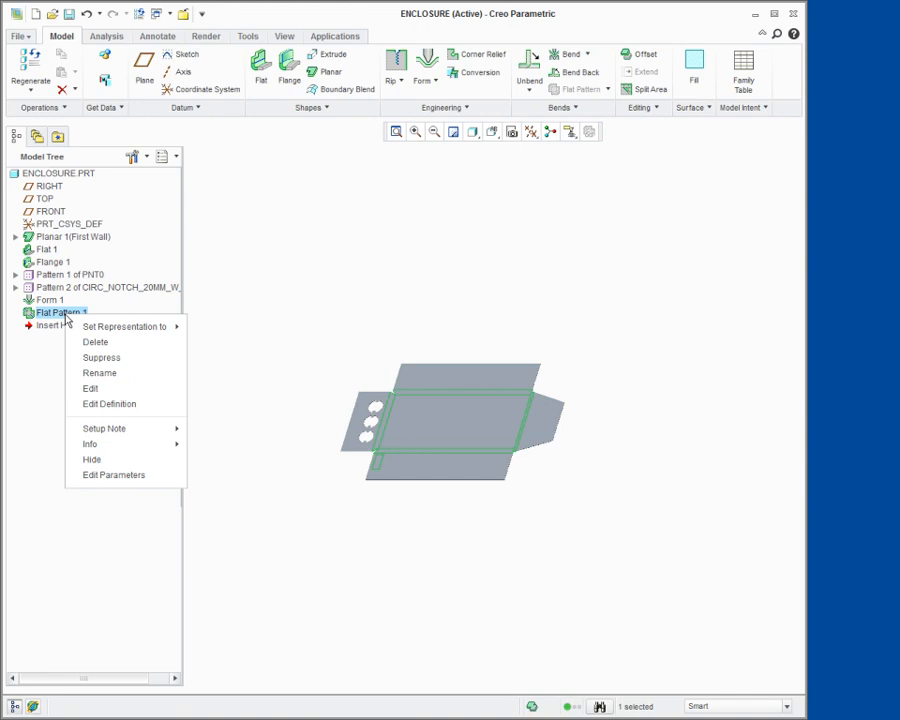
{"action": "left_click", "coordinate": [100, 406]}
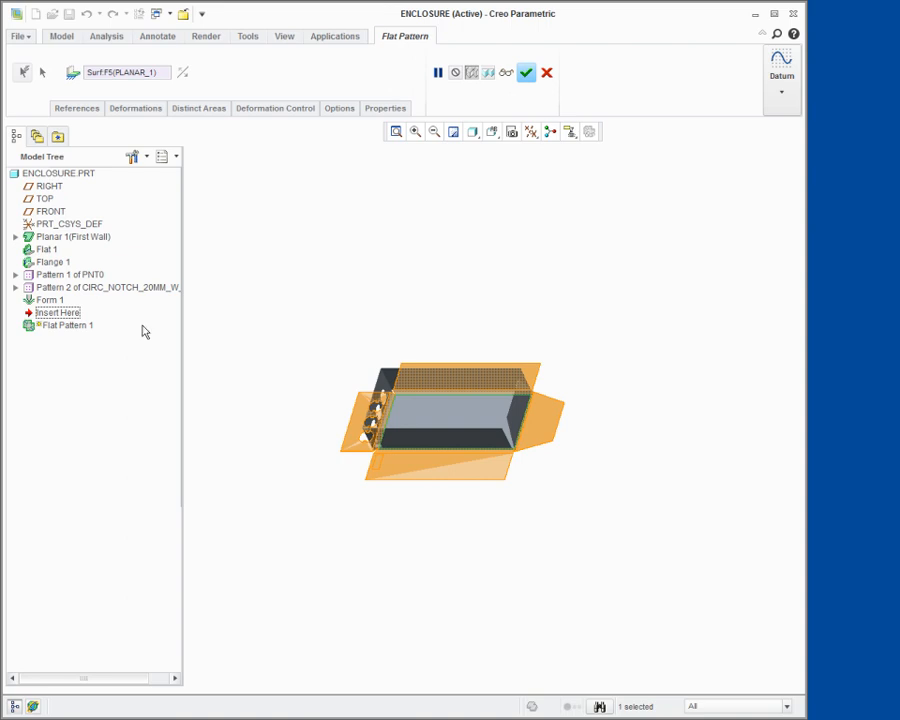
{"action": "left_click", "coordinate": [341, 109]}
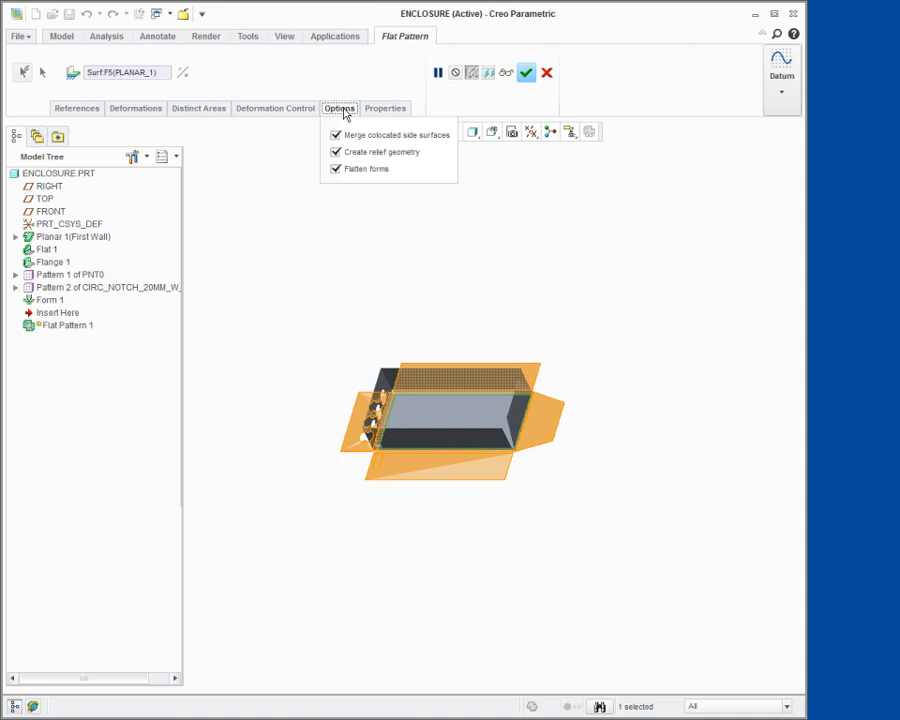
{"action": "left_click", "coordinate": [336, 169]}
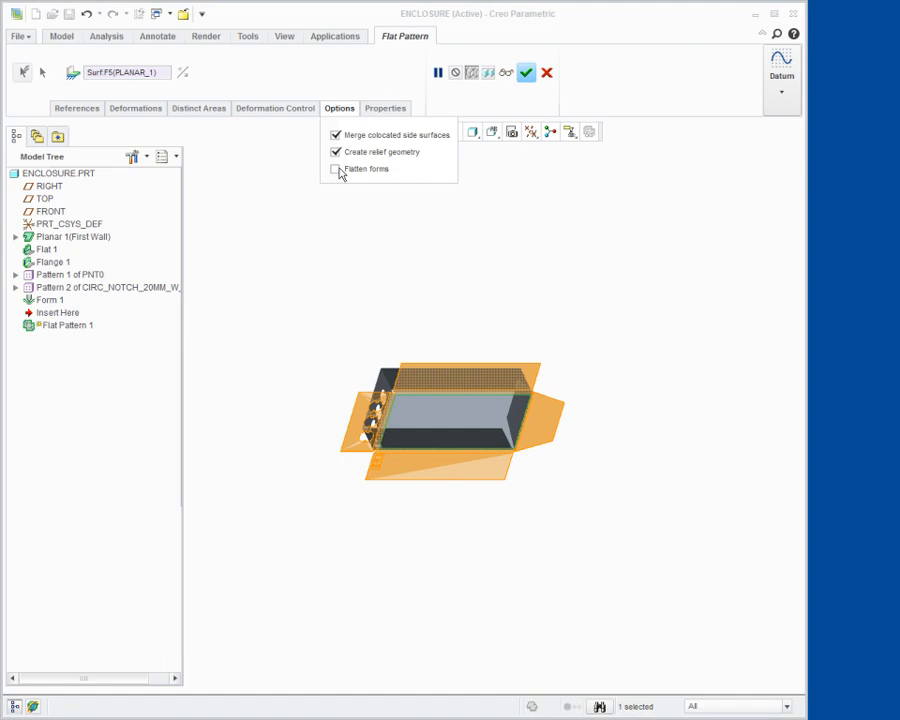
{"action": "left_click", "coordinate": [526, 74]}
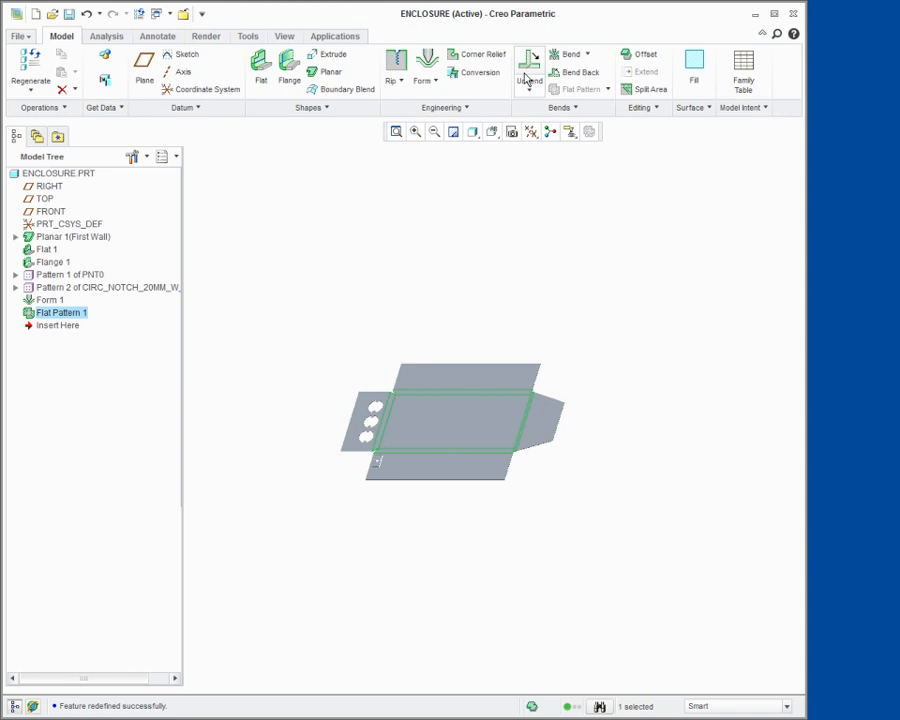
Redefine Flat Pattern 1 with the Flatten forms option enabled again
{"action": "right_click", "coordinate": [67, 318]}
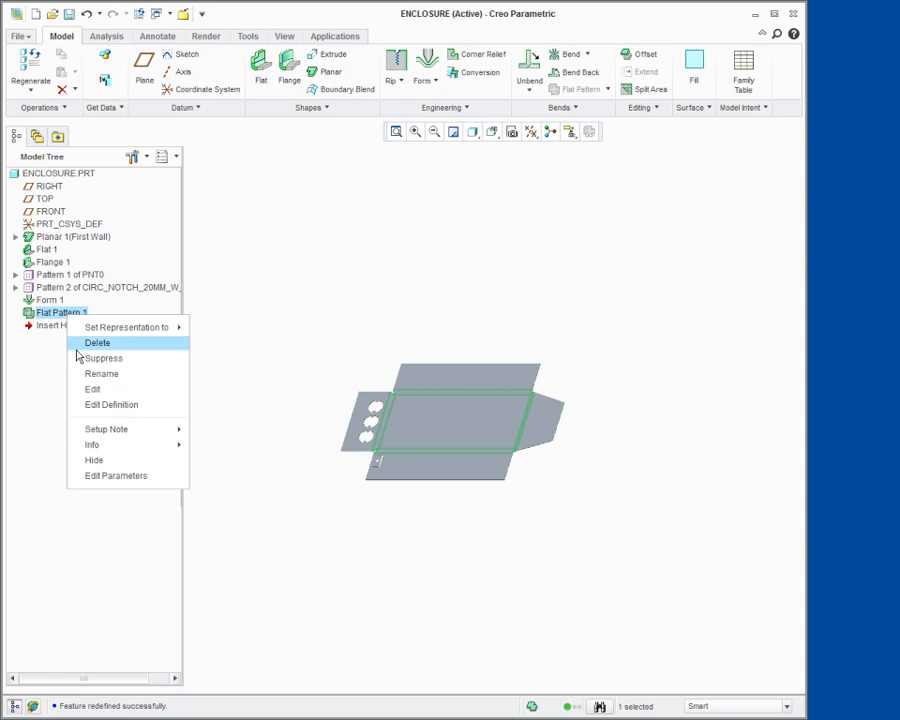
{"action": "left_click", "coordinate": [100, 404]}
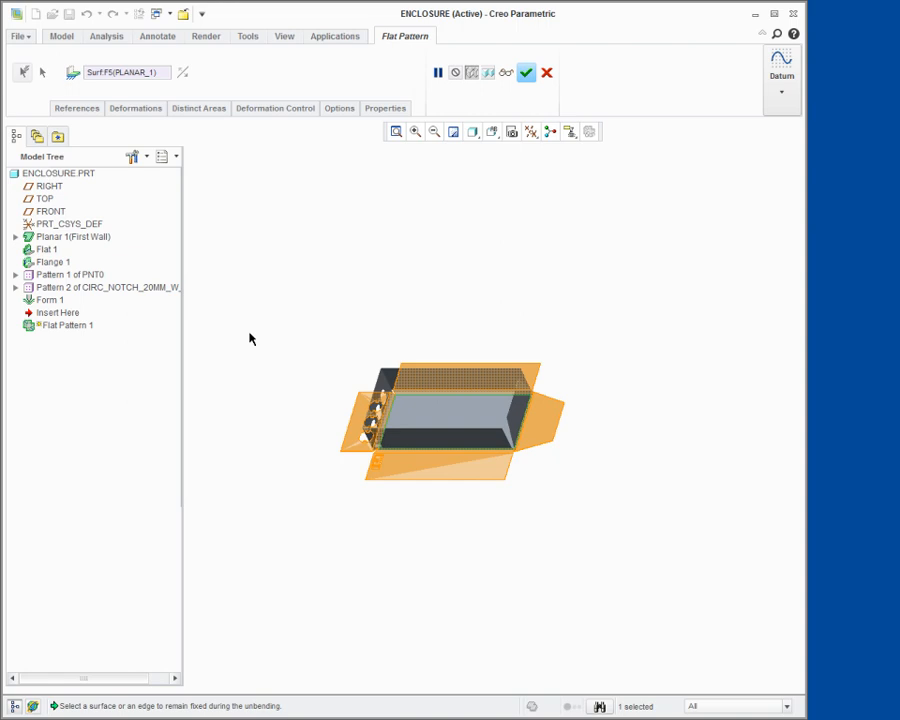
{"action": "left_click", "coordinate": [337, 109]}
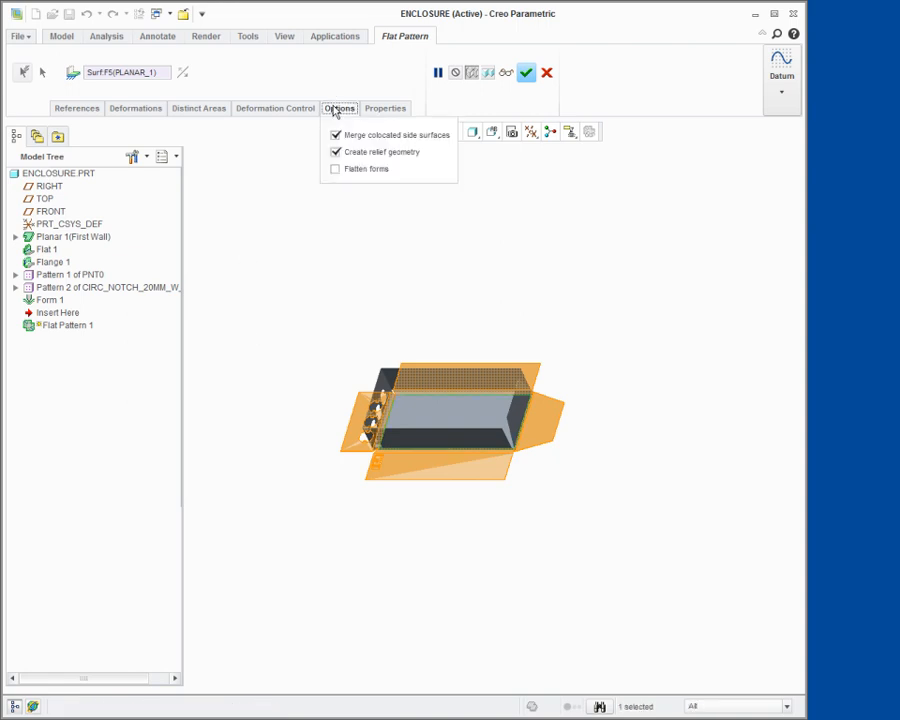
{"action": "left_click", "coordinate": [336, 169]}
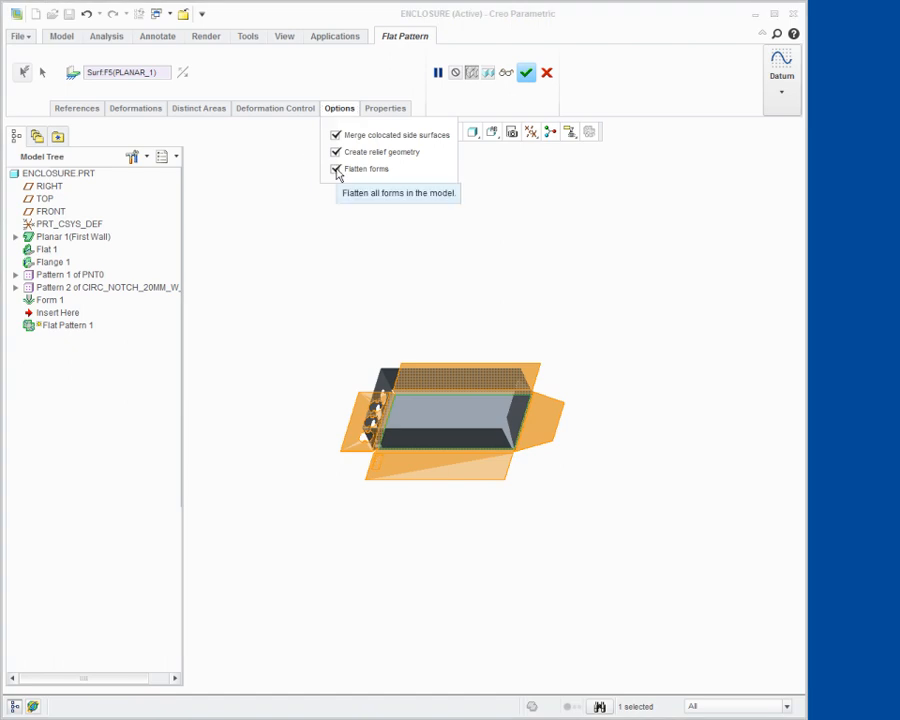
{"action": "left_click", "coordinate": [526, 73]}
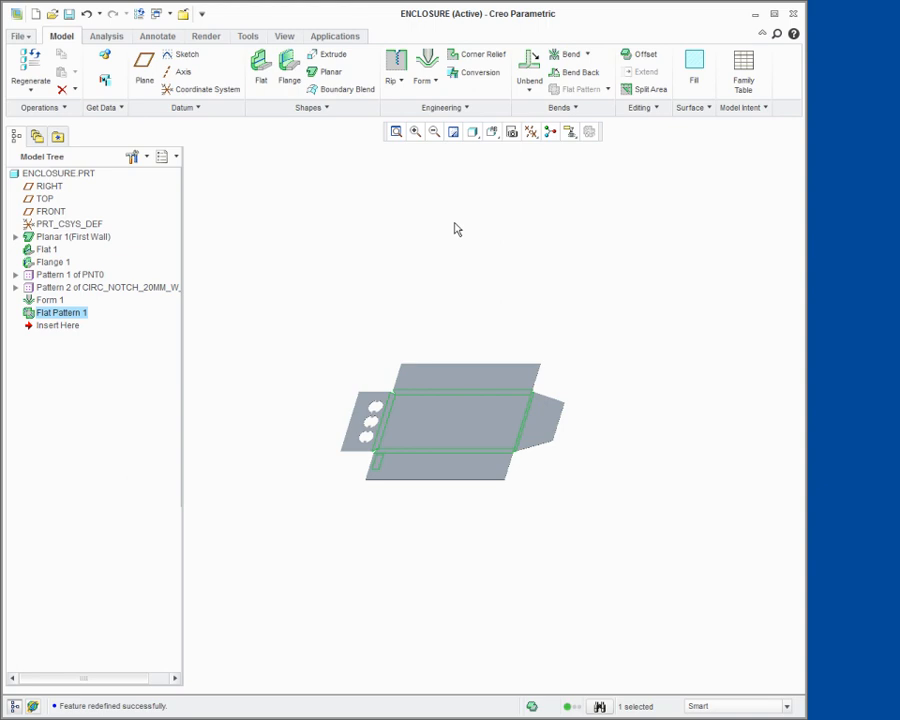
Delete the Flat Pattern 1 feature from the enclosure
{"action": "right_click", "coordinate": [61, 315]}
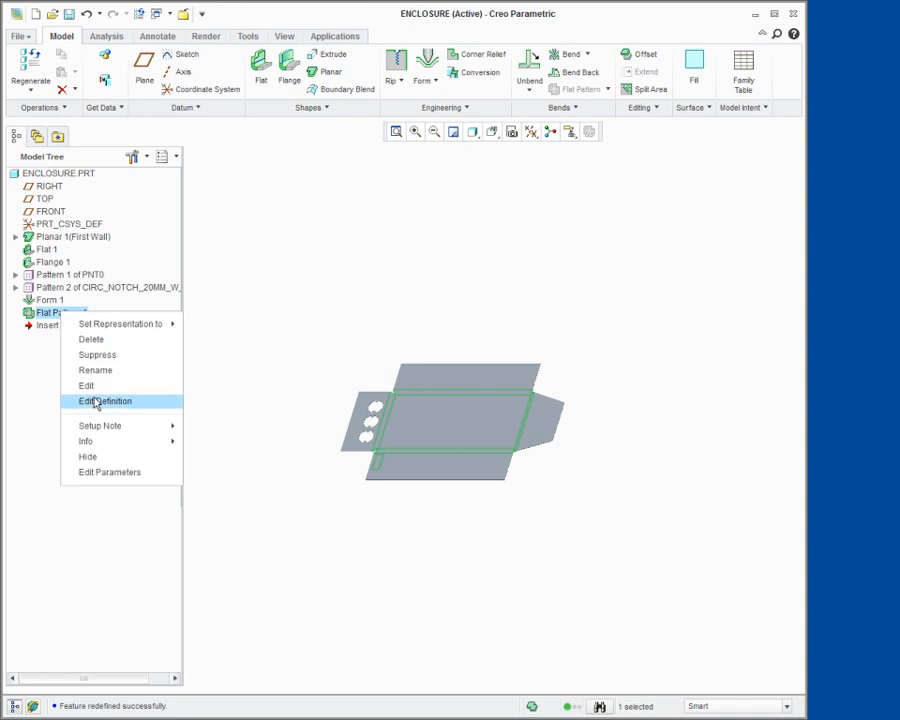
{"action": "left_click", "coordinate": [92, 340]}
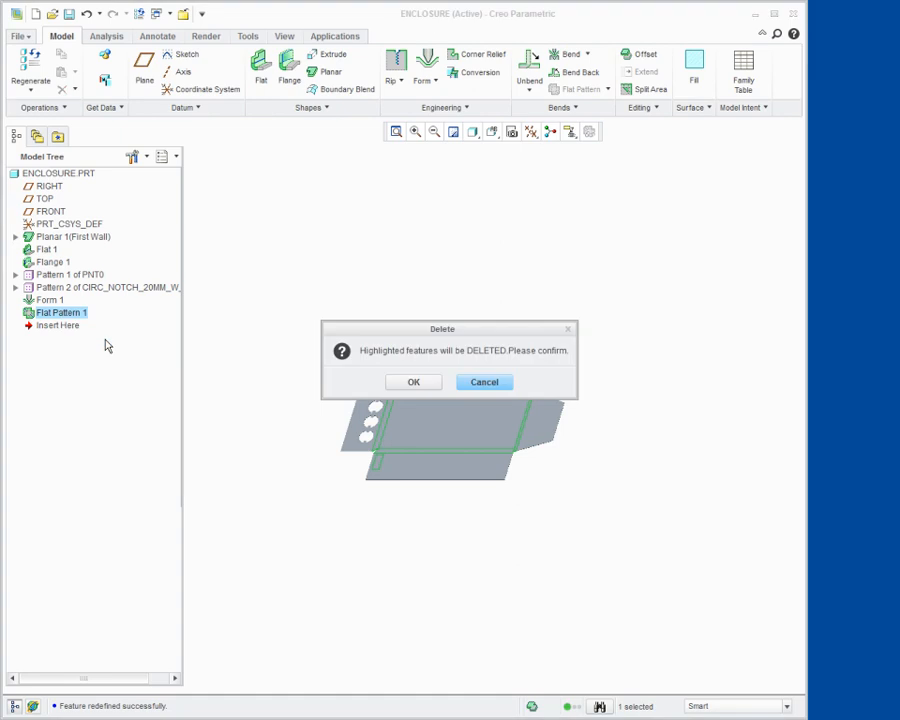
{"action": "left_click", "coordinate": [418, 383]}
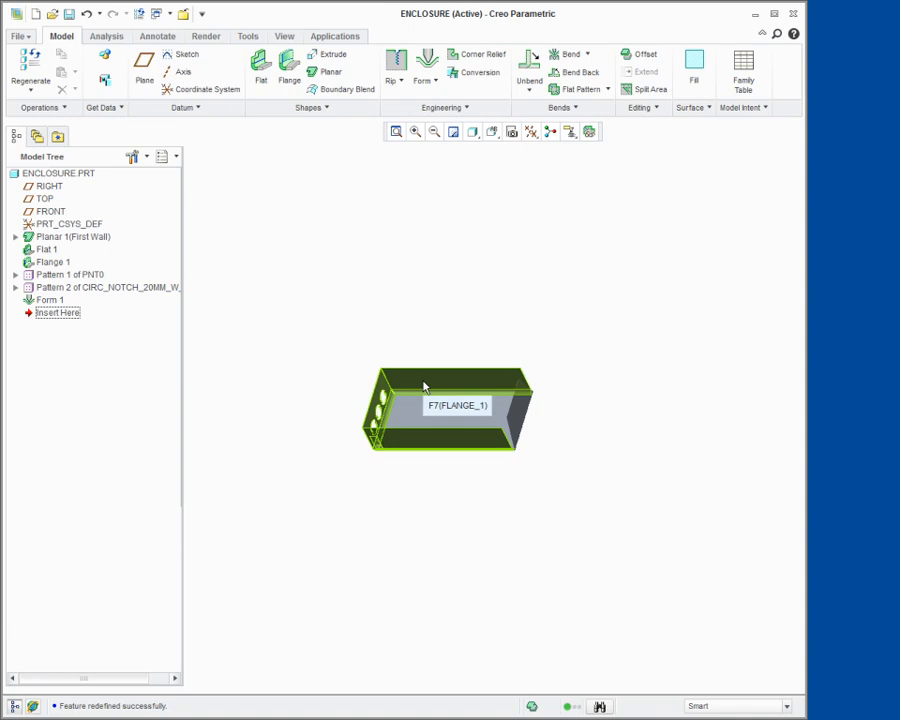
Define a Bend Order with one sequence, bending the notched wall, rear long wall, front long wall and tapered end wall in that order
{"action": "left_click", "coordinate": [575, 108]}
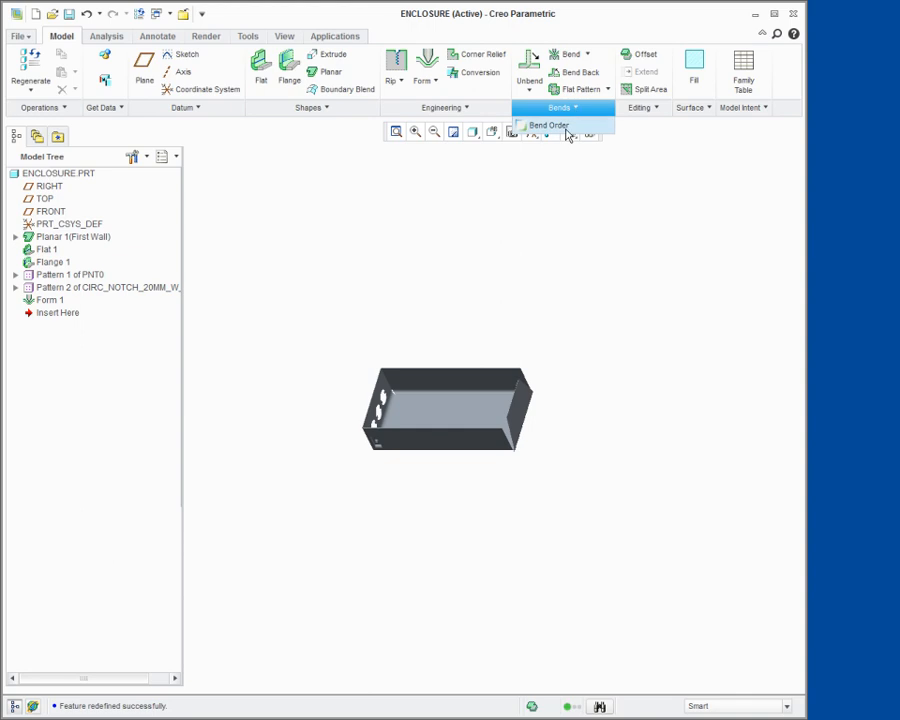
{"action": "left_click", "coordinate": [566, 128]}
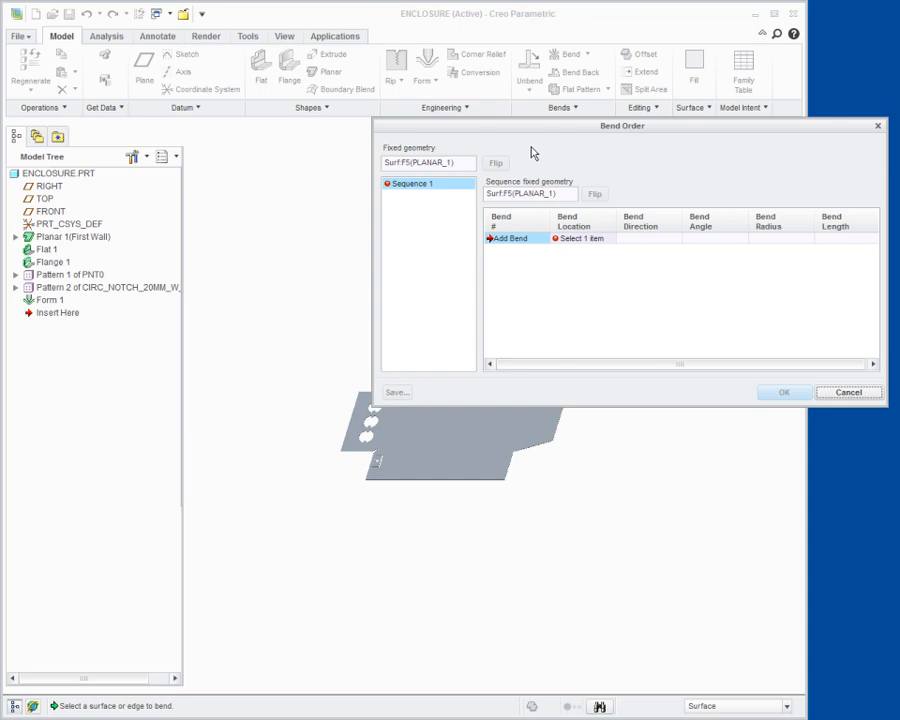
{"action": "left_click_drag", "start_coordinate": [536, 127], "coordinate": [194, 4]}
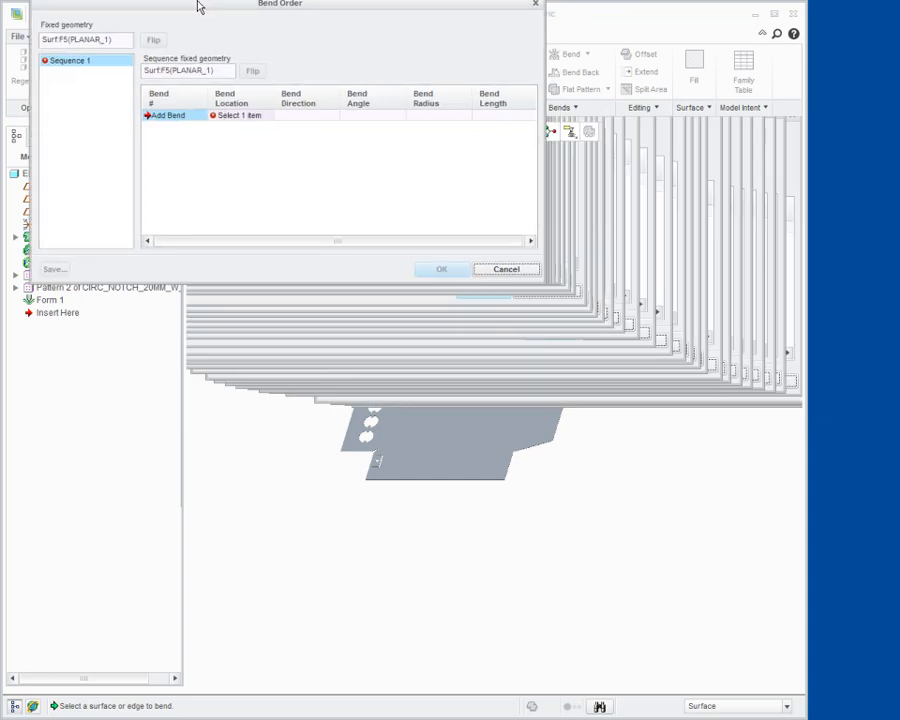
{"action": "left_click", "coordinate": [385, 433]}
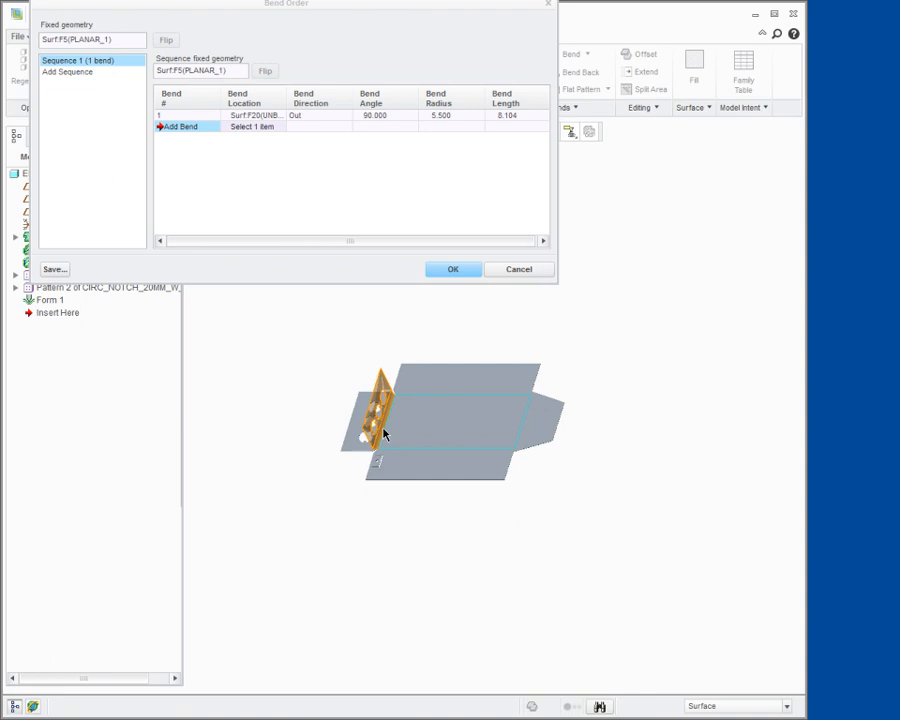
{"action": "left_click", "coordinate": [466, 396]}
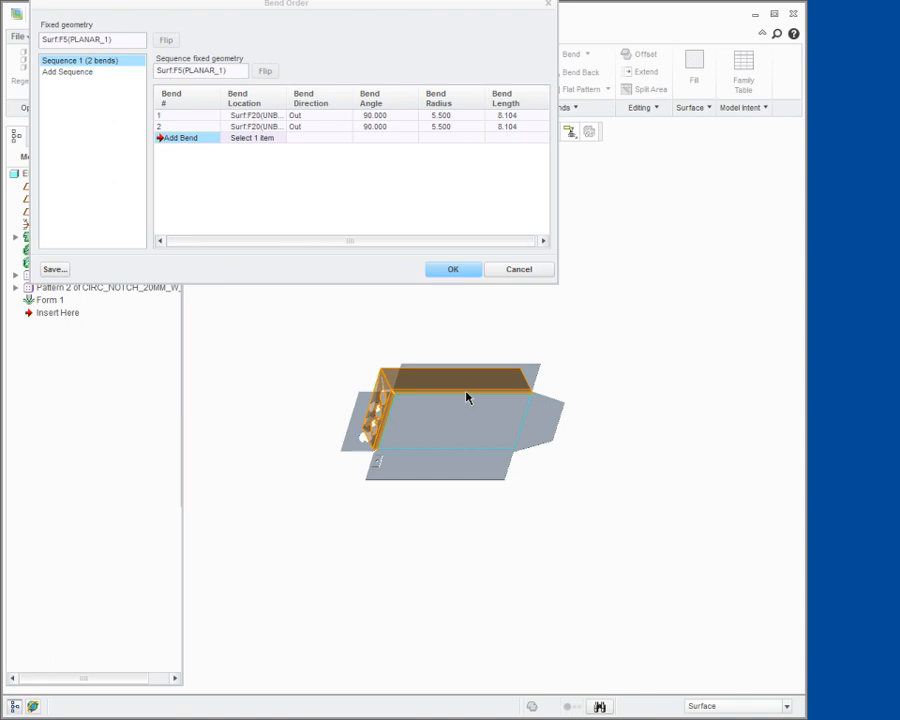
{"action": "left_click", "coordinate": [456, 457]}
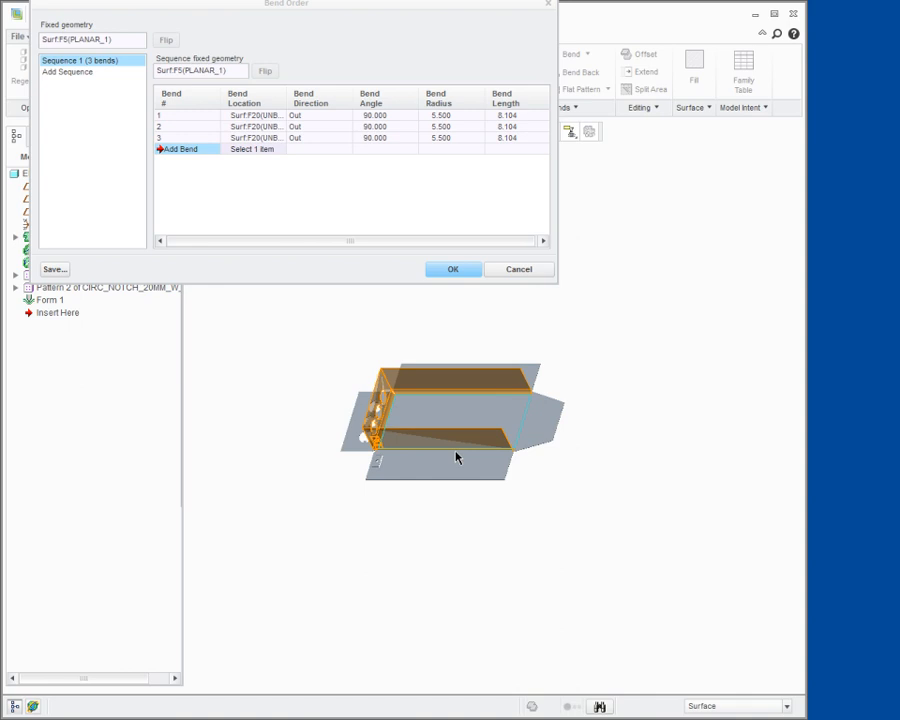
{"action": "left_click", "coordinate": [527, 412]}
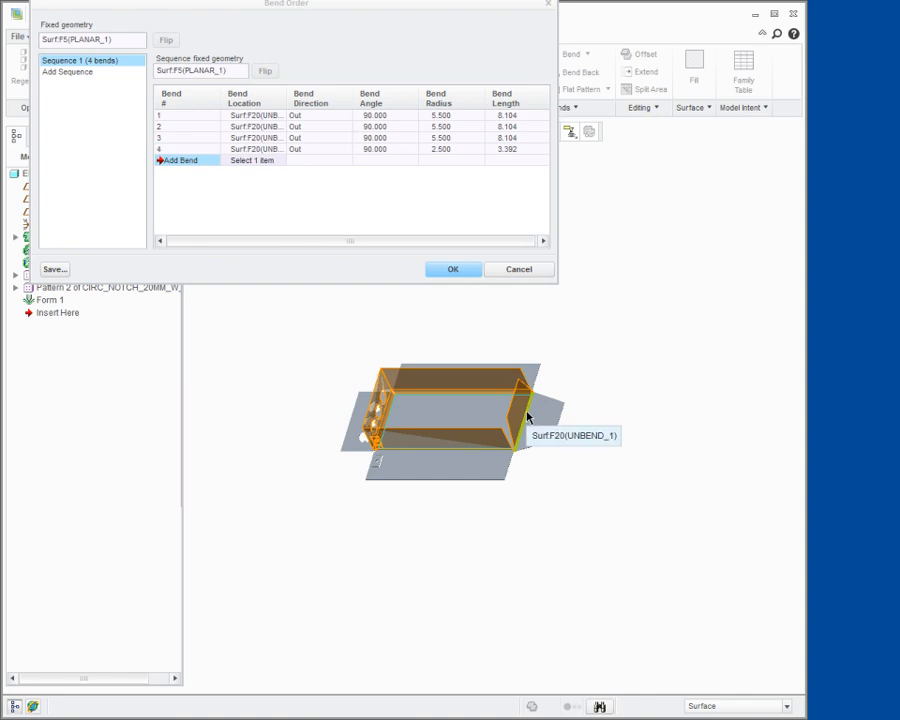
{"action": "left_click_drag", "start_coordinate": [408, 6], "coordinate": [413, 16]}
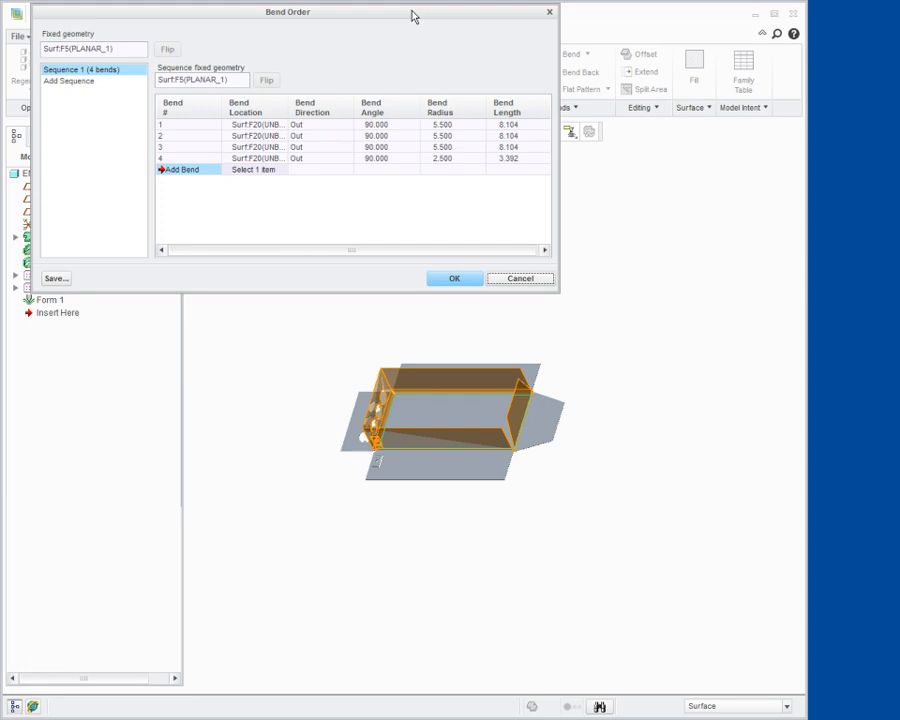
{"action": "left_click", "coordinate": [456, 279]}
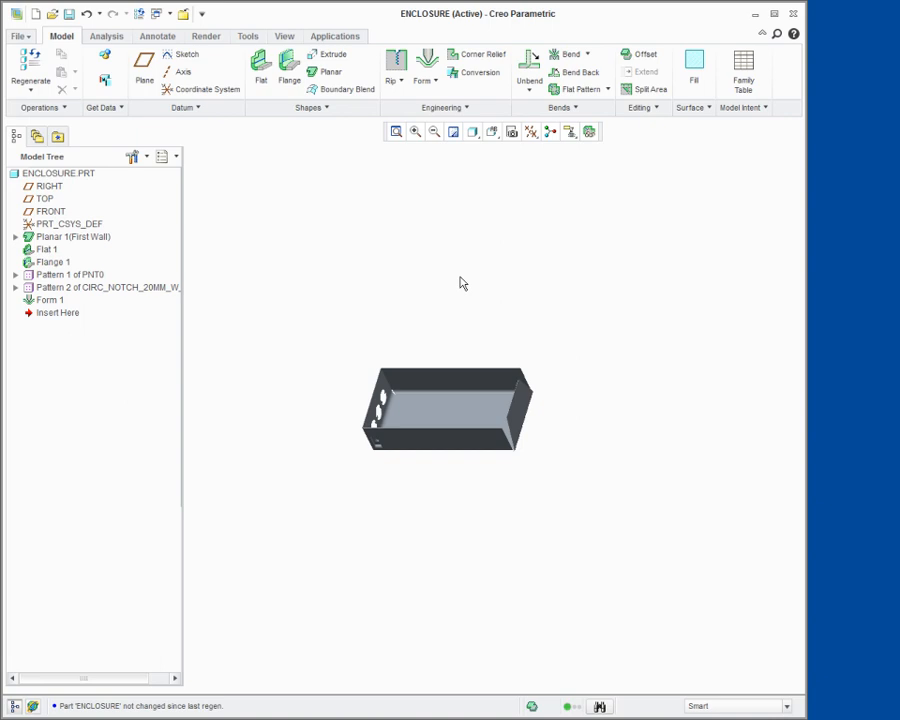
Save the enclosure part in the Sheetmetal folder and close its model window
{"action": "left_click", "coordinate": [69, 15]}
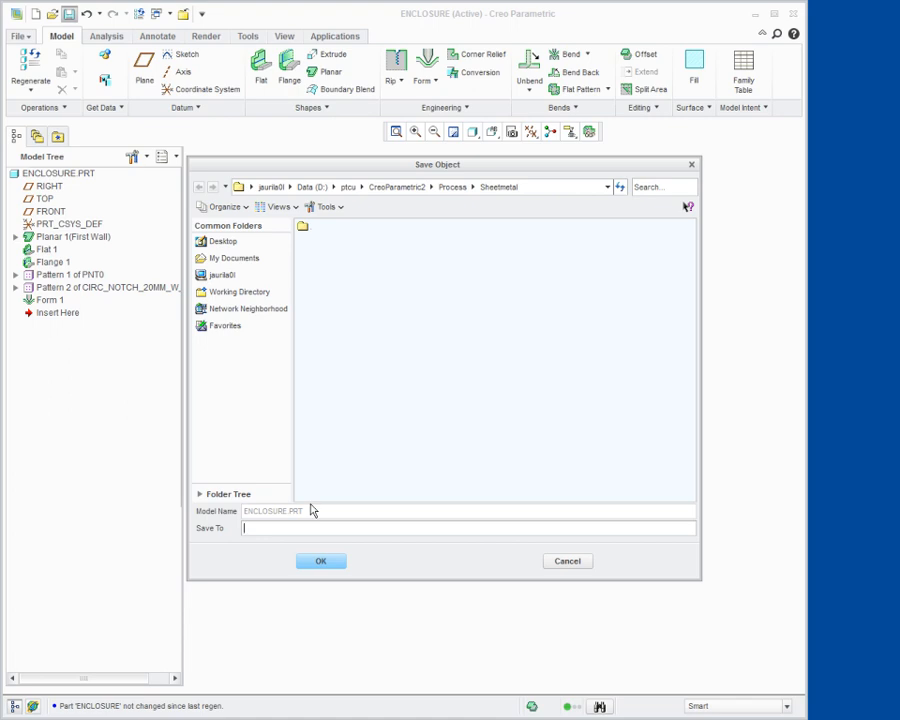
{"action": "left_click", "coordinate": [321, 562]}
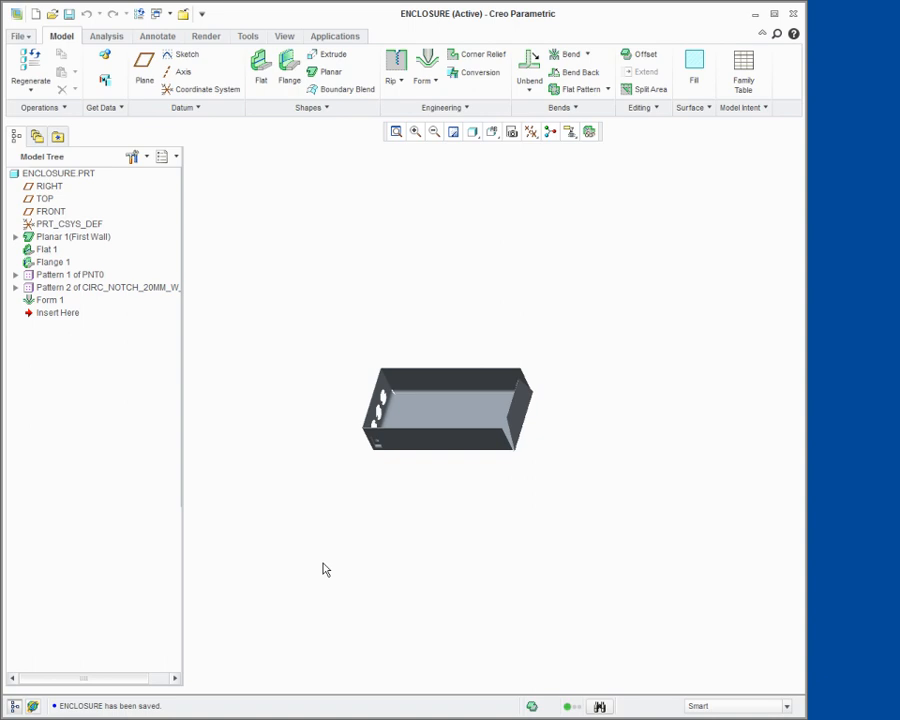
{"action": "left_click", "coordinate": [183, 13]}
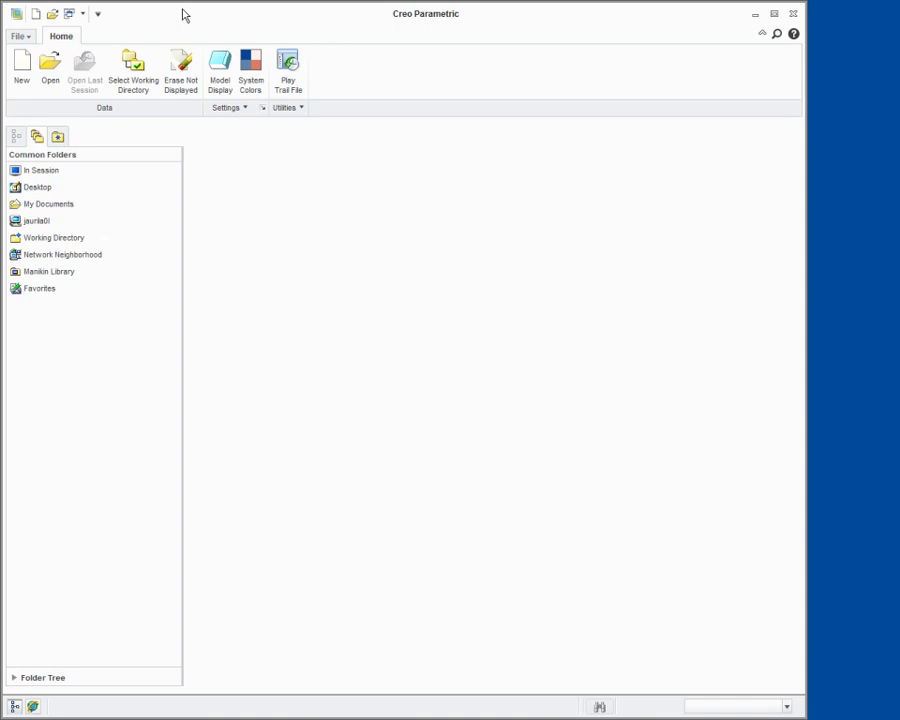
Create a drawing named ENCLOSURE_C_DRW of ENCLOSURE.PRT using the ptc_c_drawing template
{"action": "left_click", "coordinate": [22, 72]}
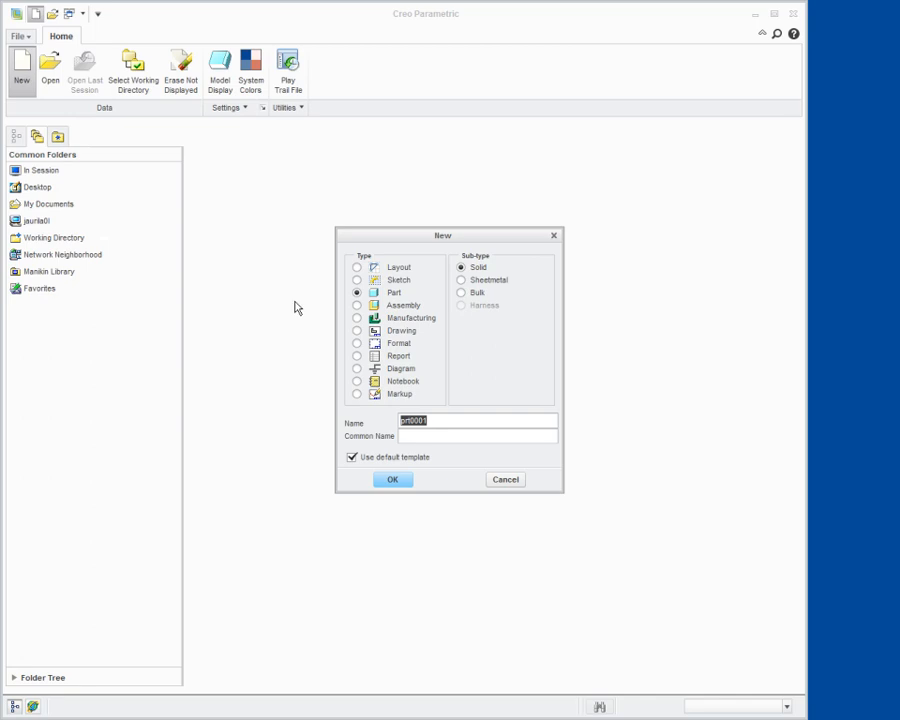
{"action": "left_click", "coordinate": [357, 331]}
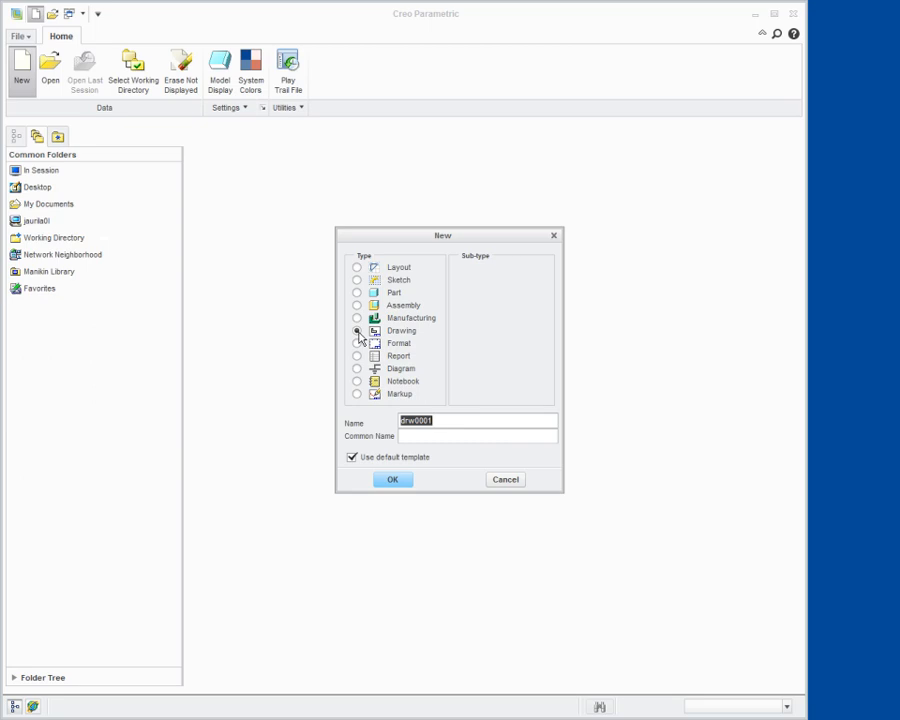
{"action": "type", "text": "ENCLOSURE_C_DRW"}
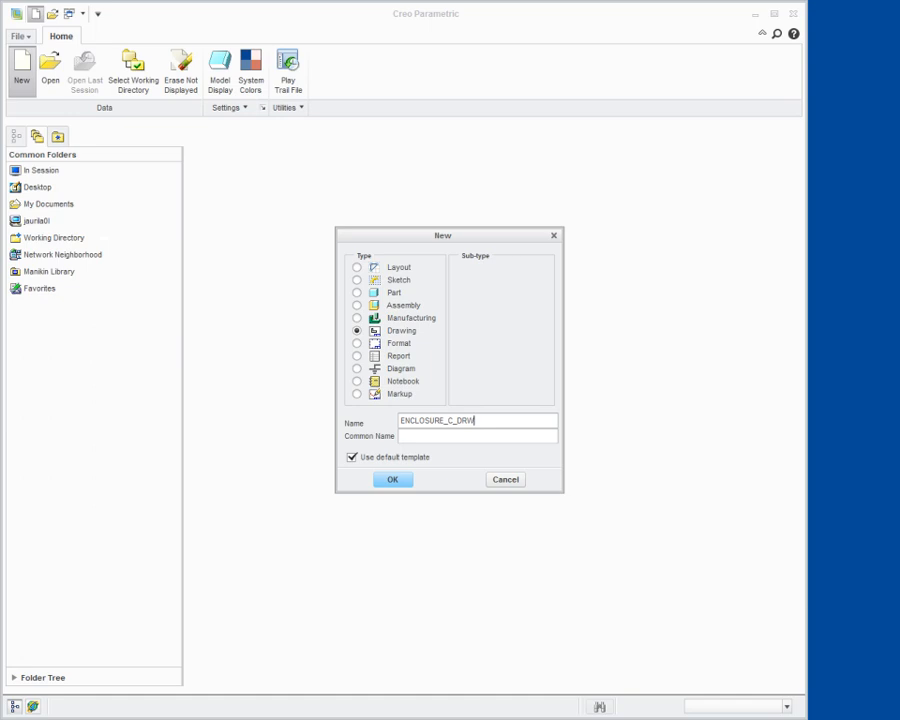
{"action": "left_click", "coordinate": [393, 481]}
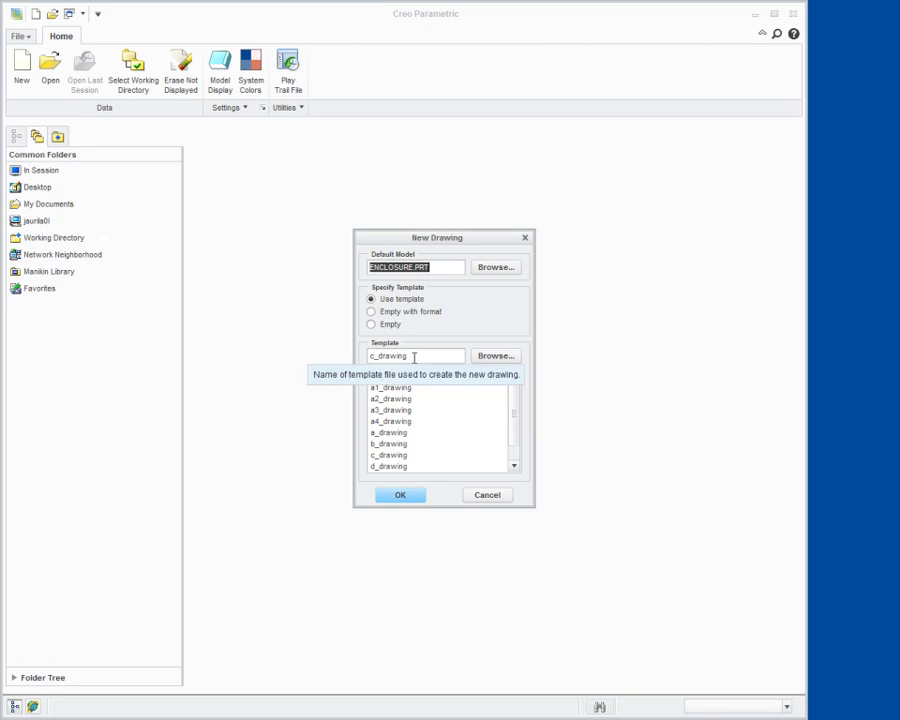
{"action": "left_click", "coordinate": [498, 358]}
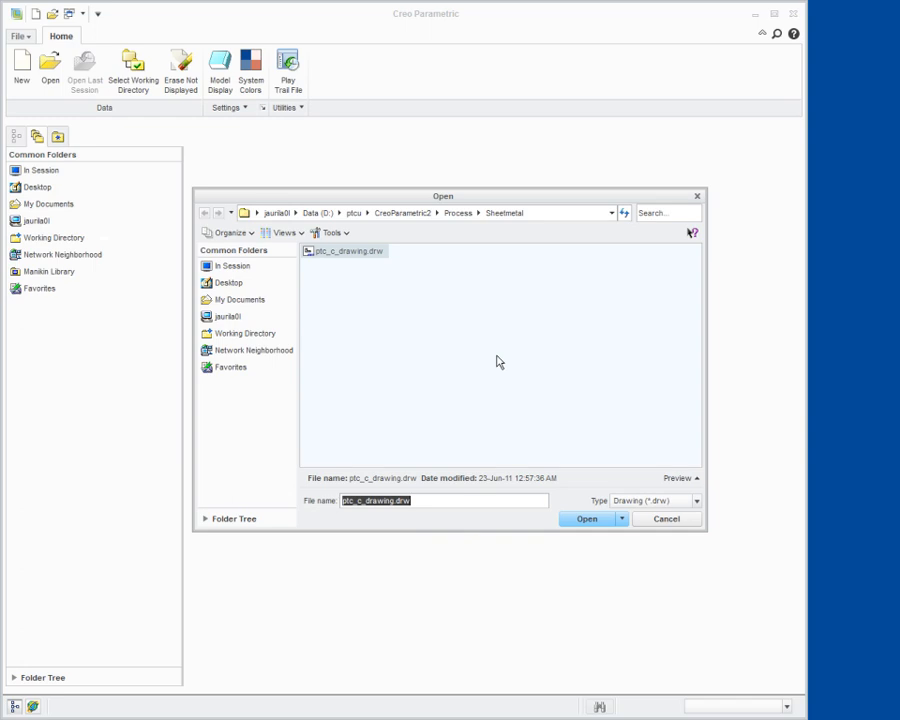
{"action": "left_click", "coordinate": [366, 258]}
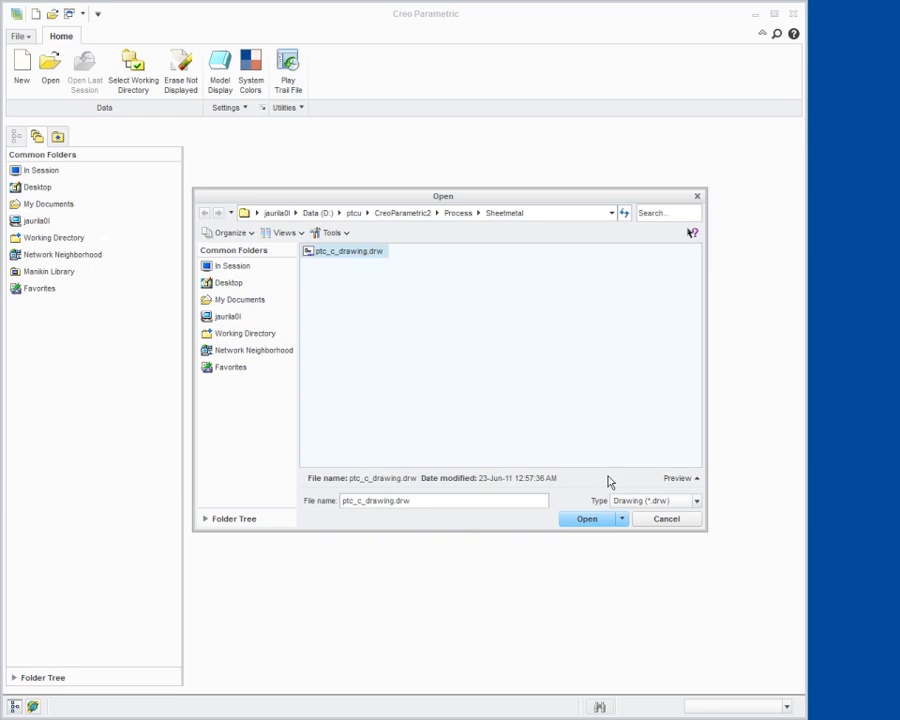
{"action": "left_click", "coordinate": [594, 520]}
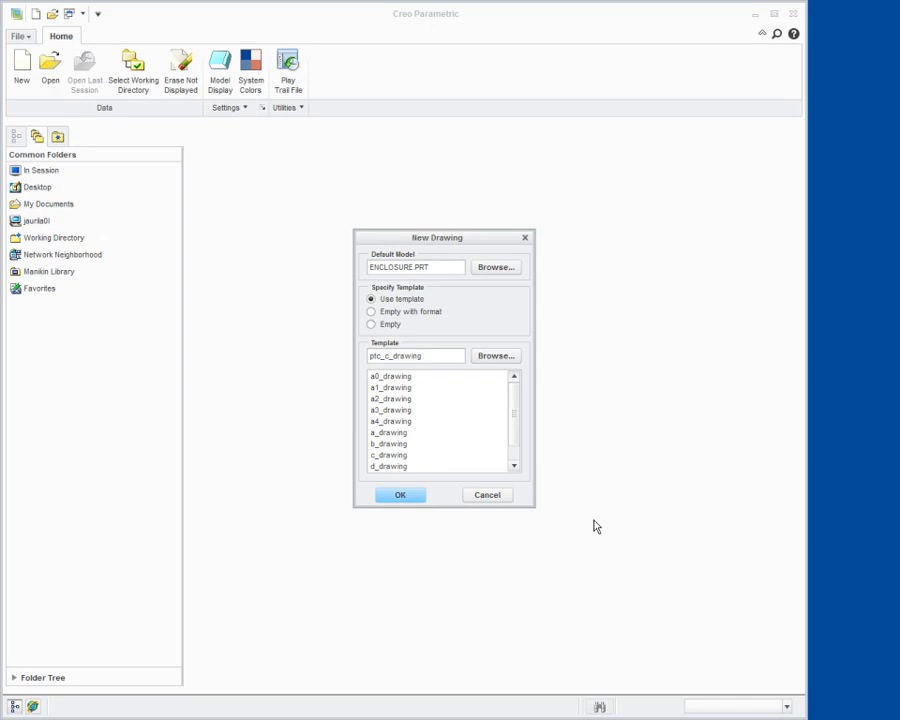
{"action": "left_click", "coordinate": [399, 494]}
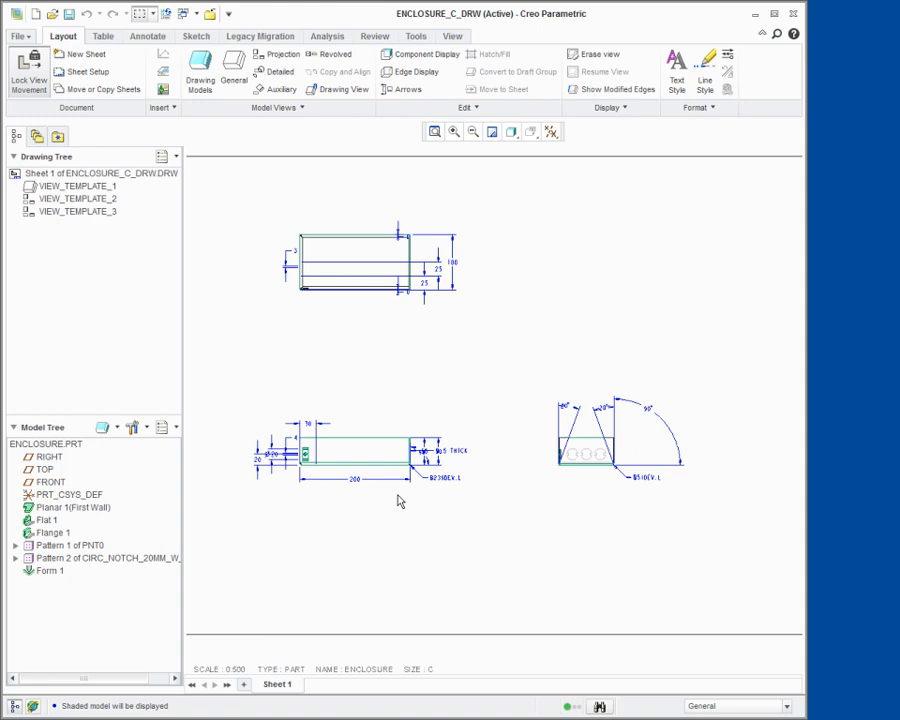
Add a second sheet to the drawing and add enclosure_flat1.prt as a drawing model
{"action": "left_click", "coordinate": [80, 56]}
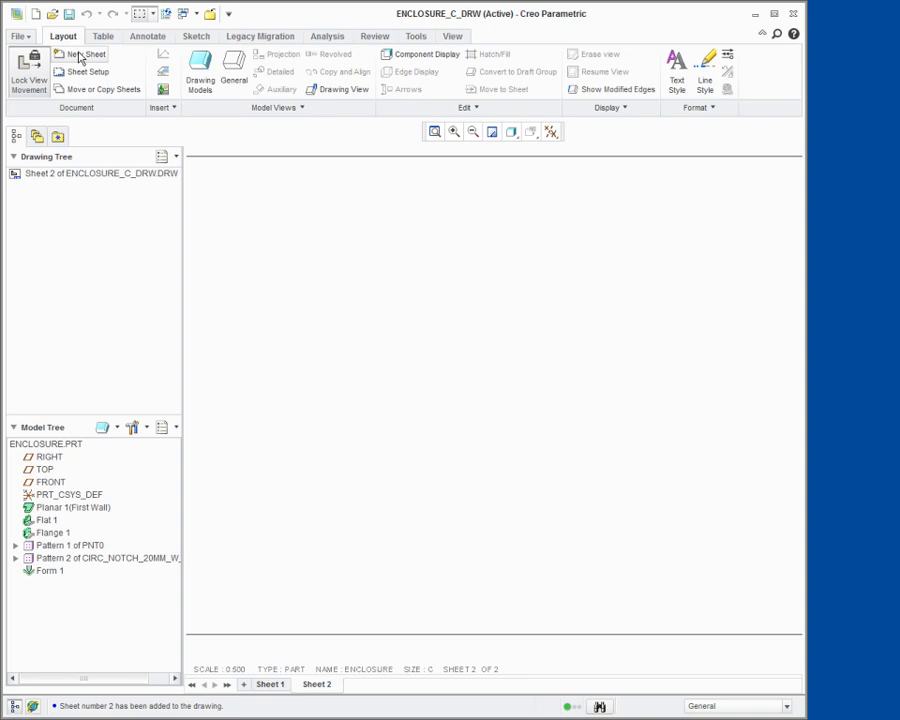
{"action": "left_click", "coordinate": [201, 72]}
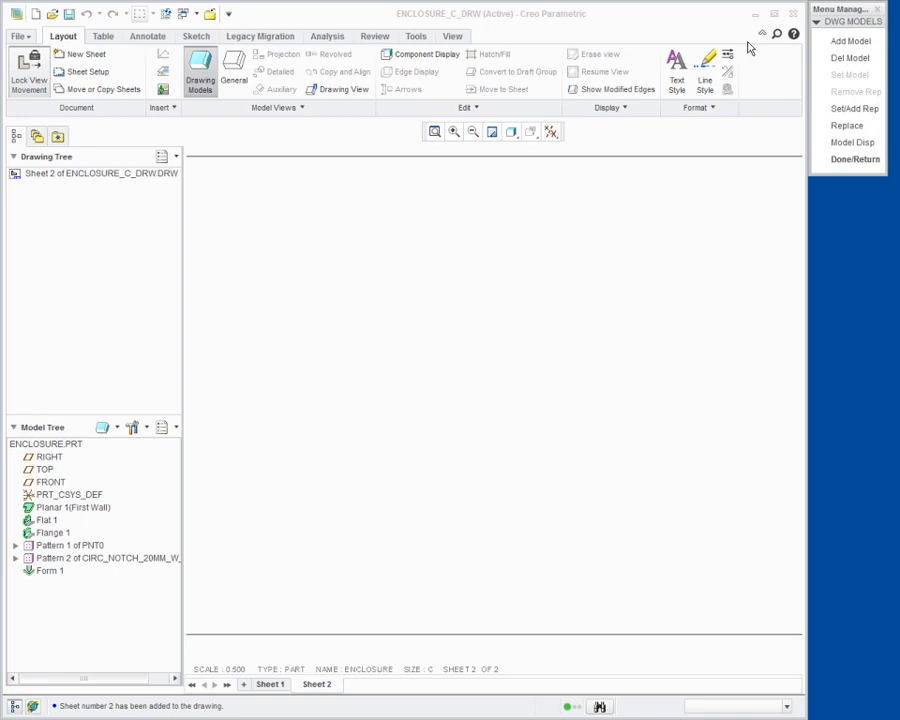
{"action": "left_click", "coordinate": [840, 42]}
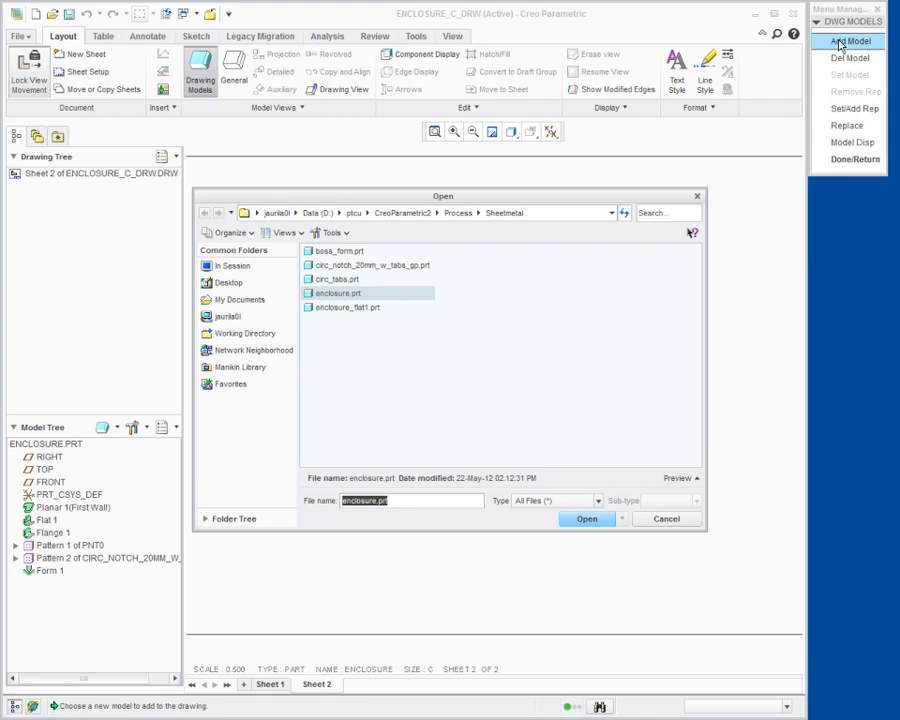
{"action": "left_click", "coordinate": [368, 308]}
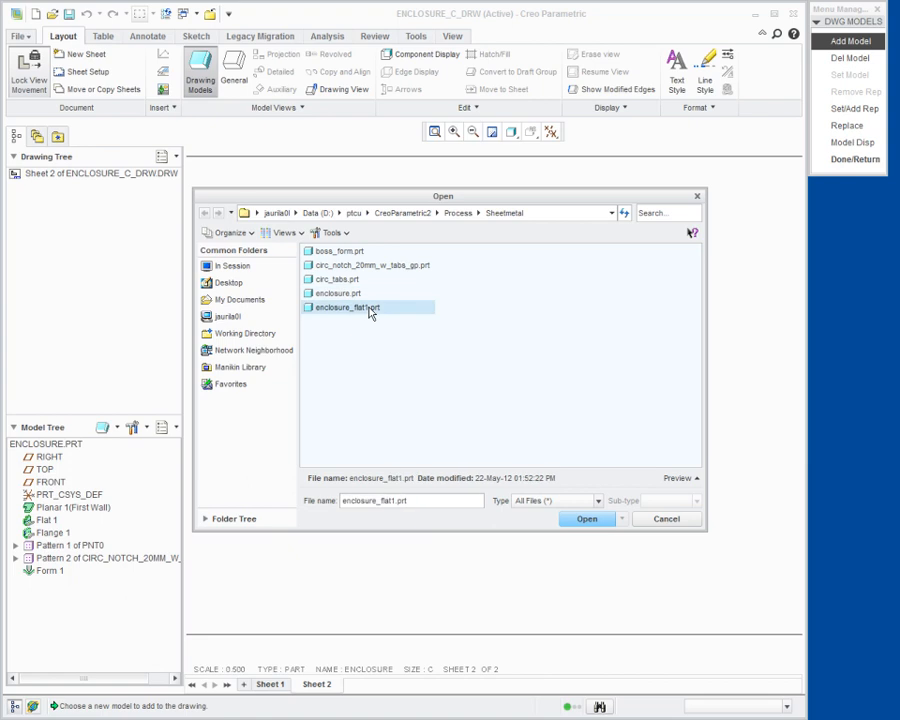
{"action": "left_click", "coordinate": [587, 519]}
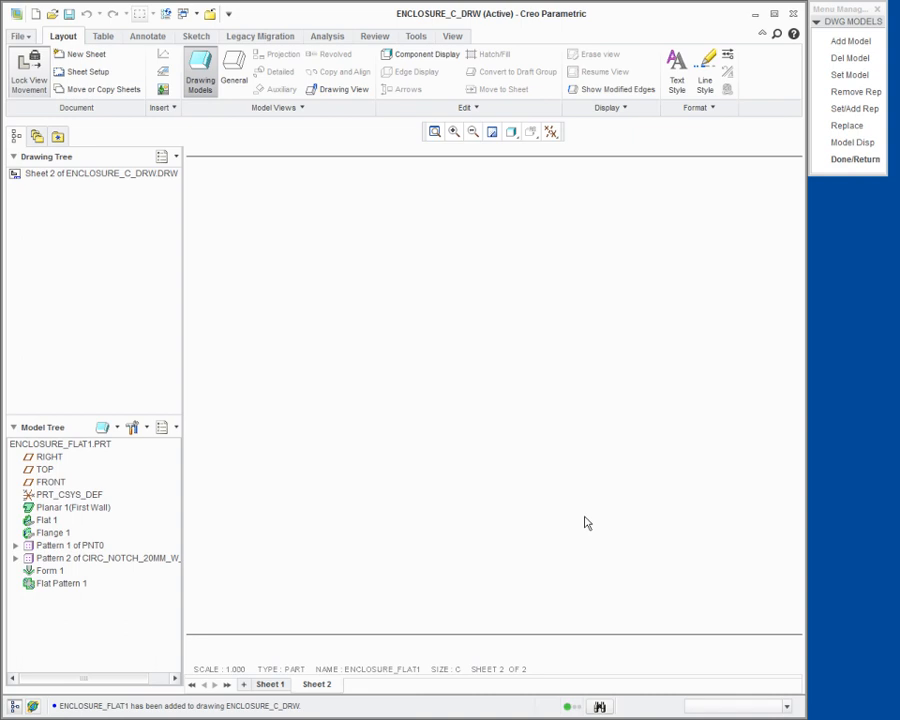
Insert a general view of the flat model near the middle of sheet 2, with No Combined State and TOP orientation
{"action": "right_click", "coordinate": [485, 370]}
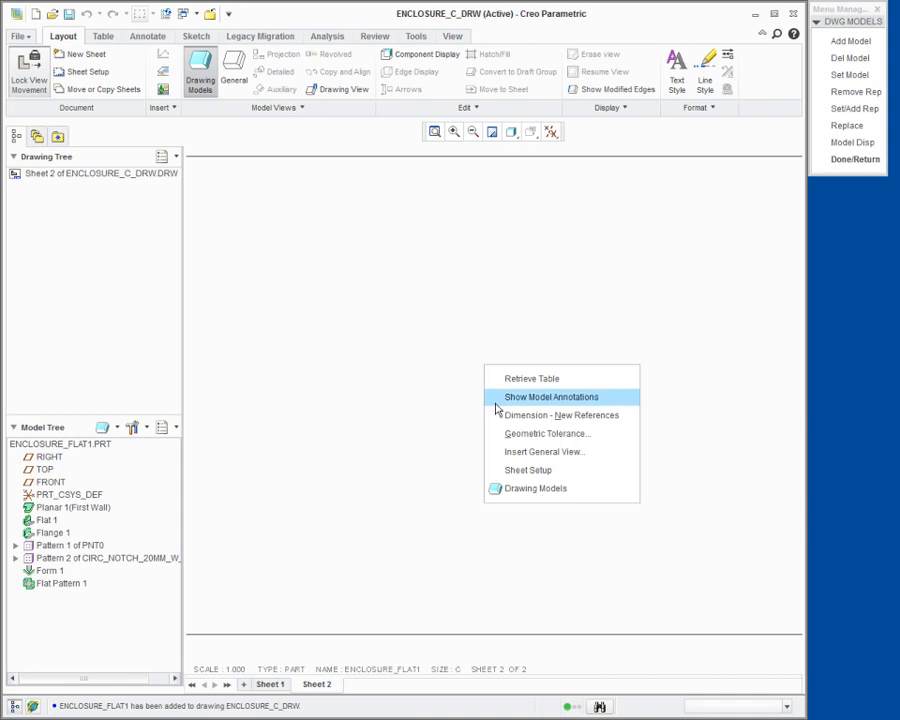
{"action": "left_click", "coordinate": [505, 452]}
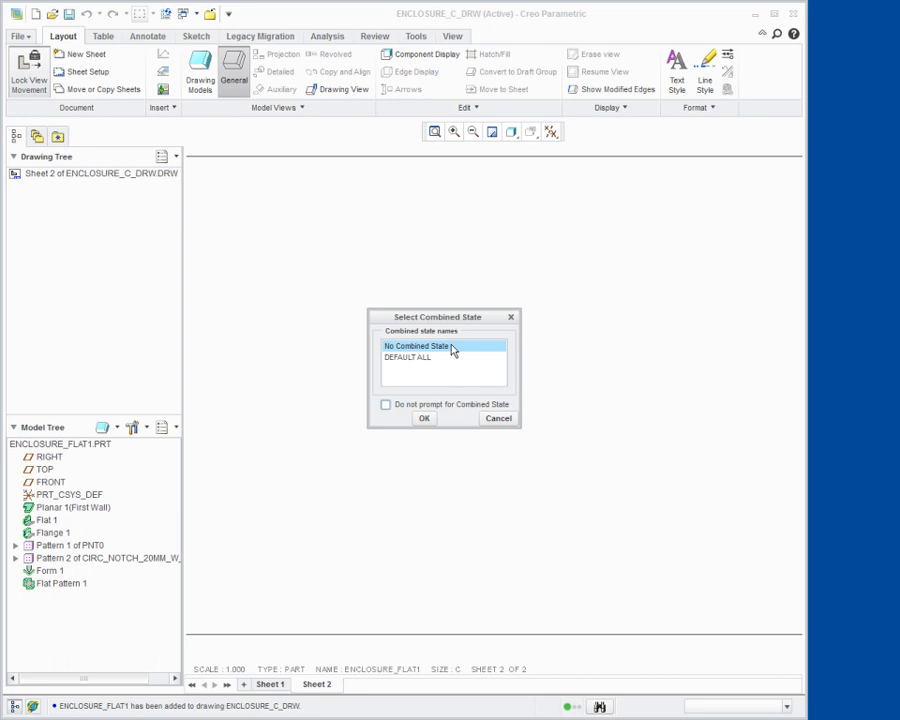
{"action": "left_click", "coordinate": [424, 418]}
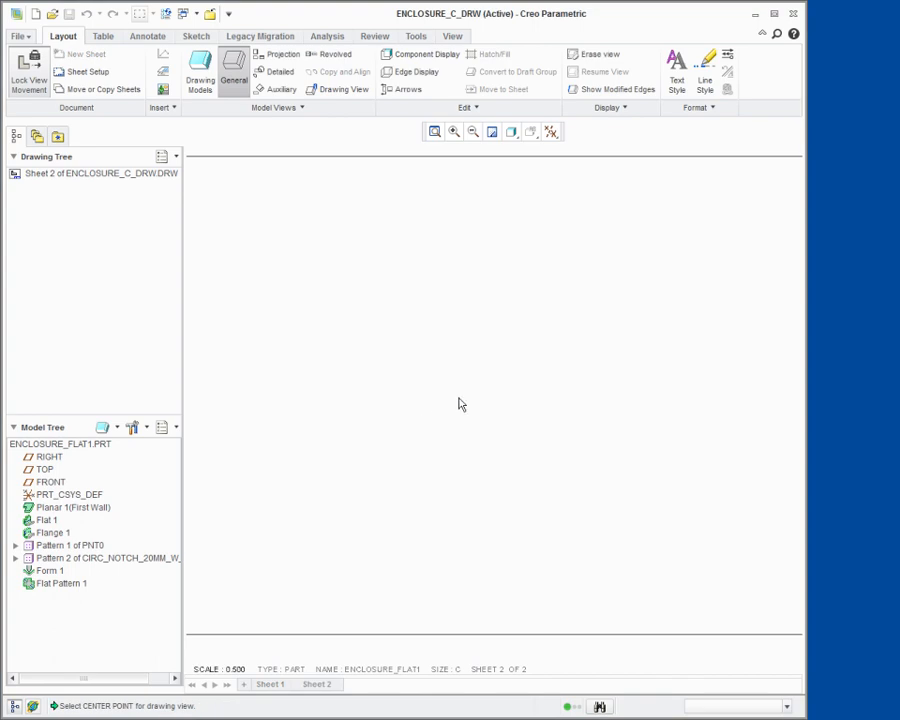
{"action": "left_click", "coordinate": [490, 374]}
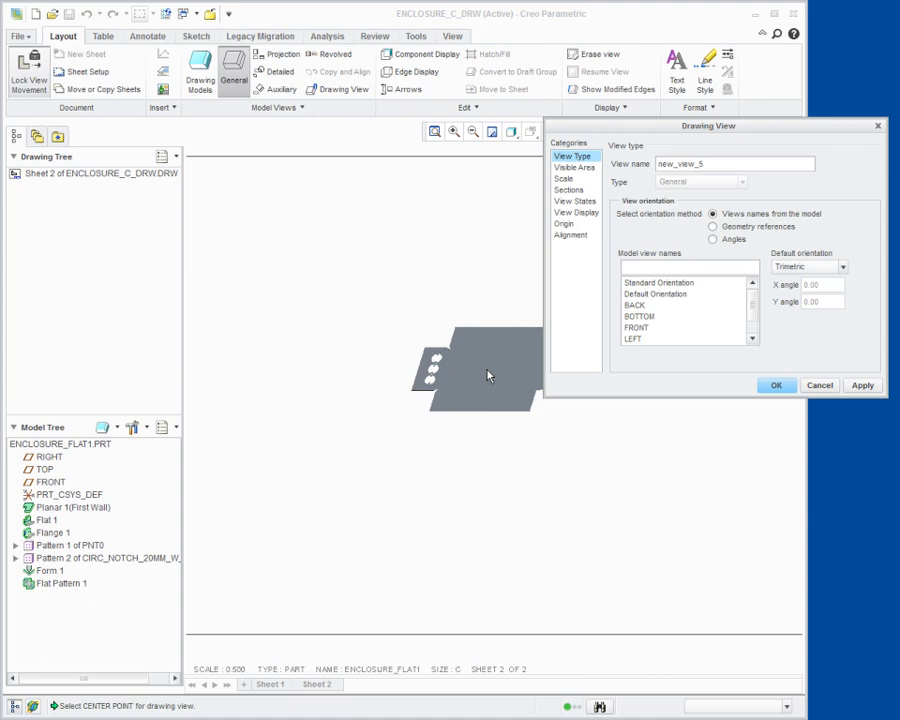
{"action": "scroll", "coordinate": [755, 301], "scroll_direction": "down", "scroll_amount": 1}
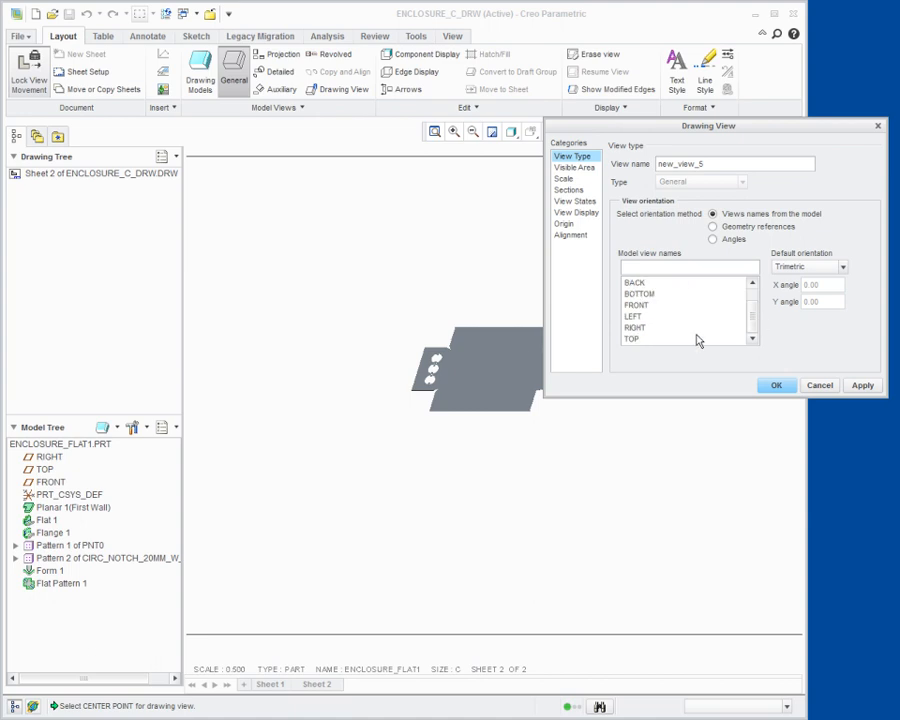
{"action": "left_click", "coordinate": [660, 340]}
{"action": "left_click", "coordinate": [862, 385]}
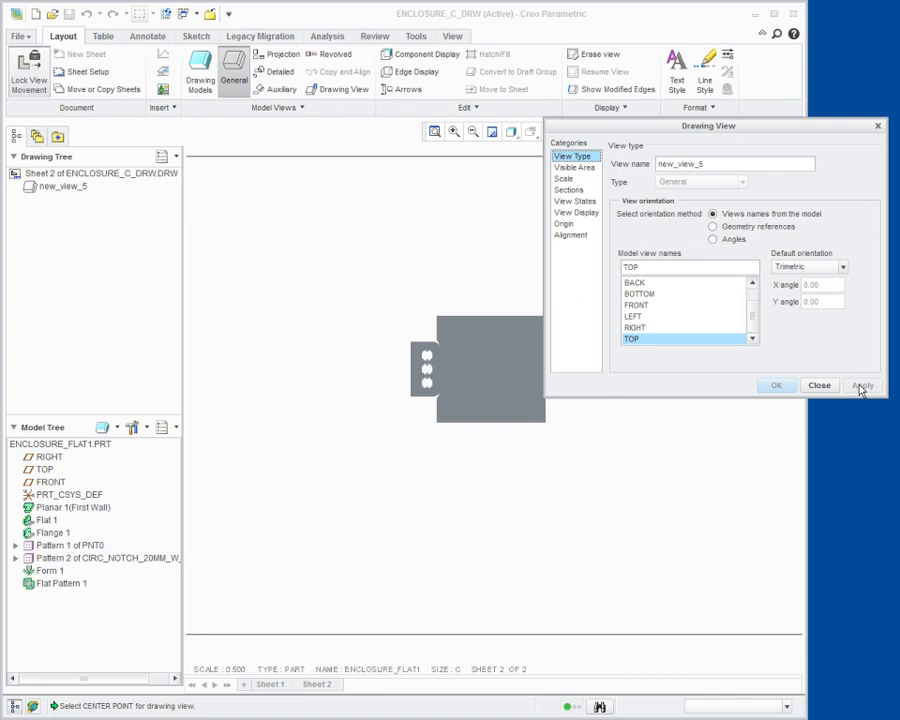
Set the flat pattern view to a custom scale of 1.75
{"action": "left_click", "coordinate": [566, 179]}
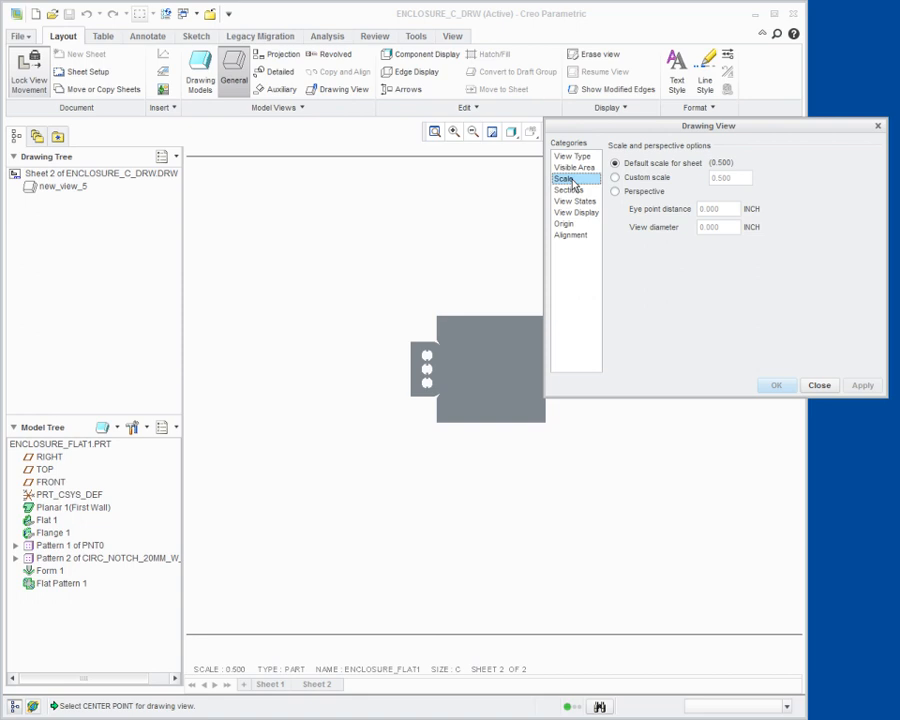
{"action": "left_click", "coordinate": [615, 178]}
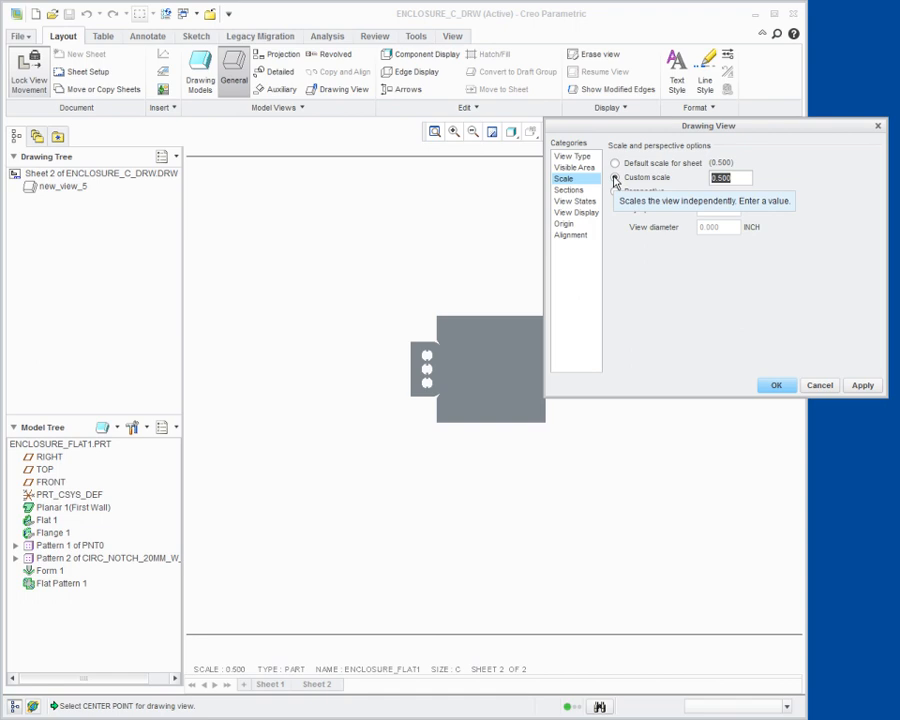
{"action": "type", "text": "1.75"}
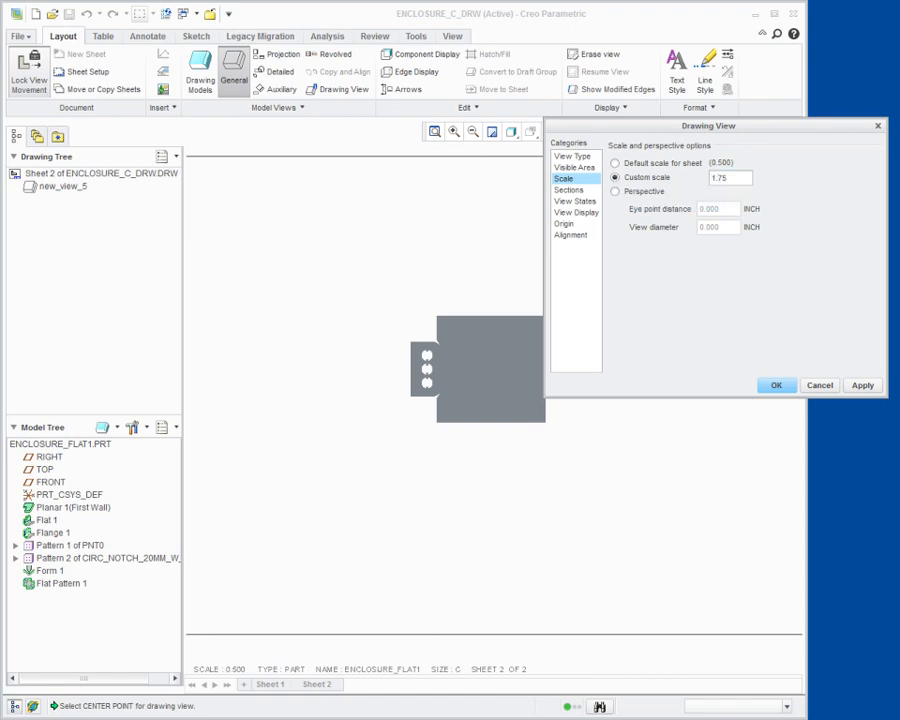
{"action": "key", "text": "Return"}
{"action": "left_click", "coordinate": [861, 386]}
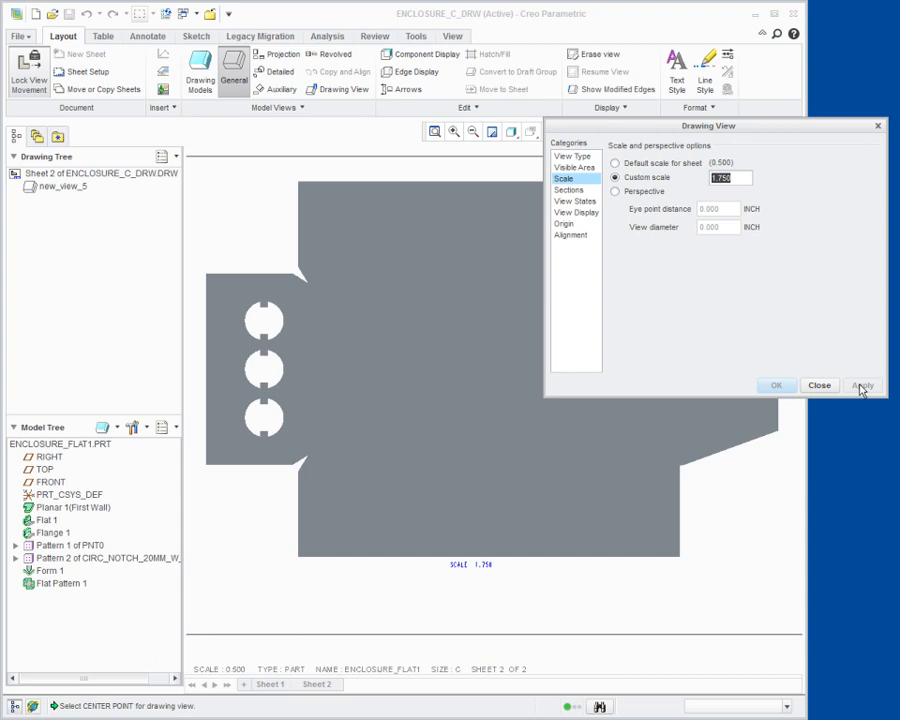
Set the flat pattern view's display style to No Hidden and finish defining the view
{"action": "left_click", "coordinate": [578, 213]}
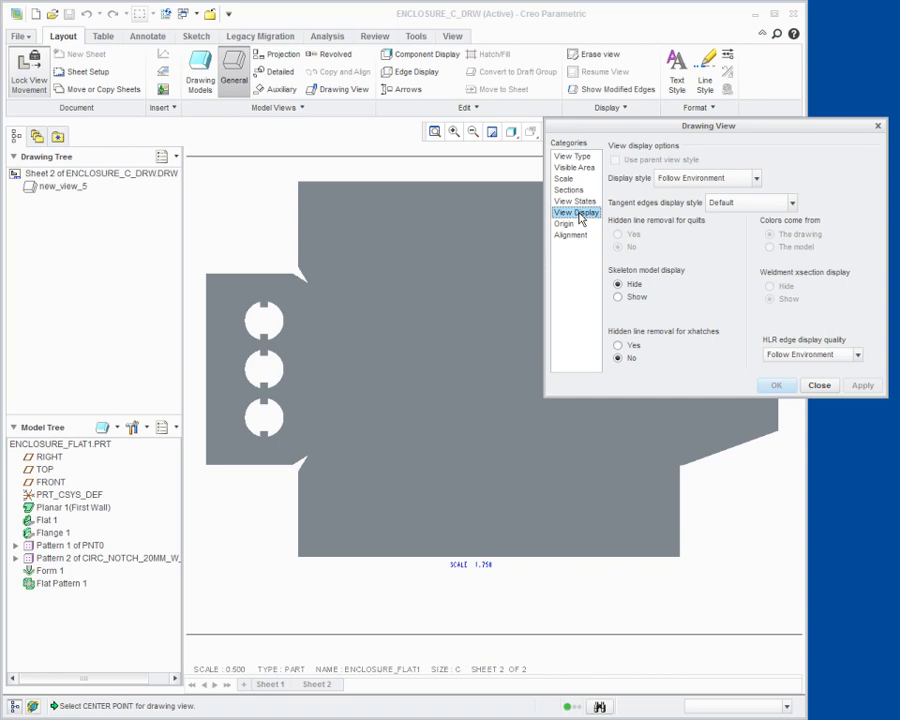
{"action": "left_click", "coordinate": [756, 178]}
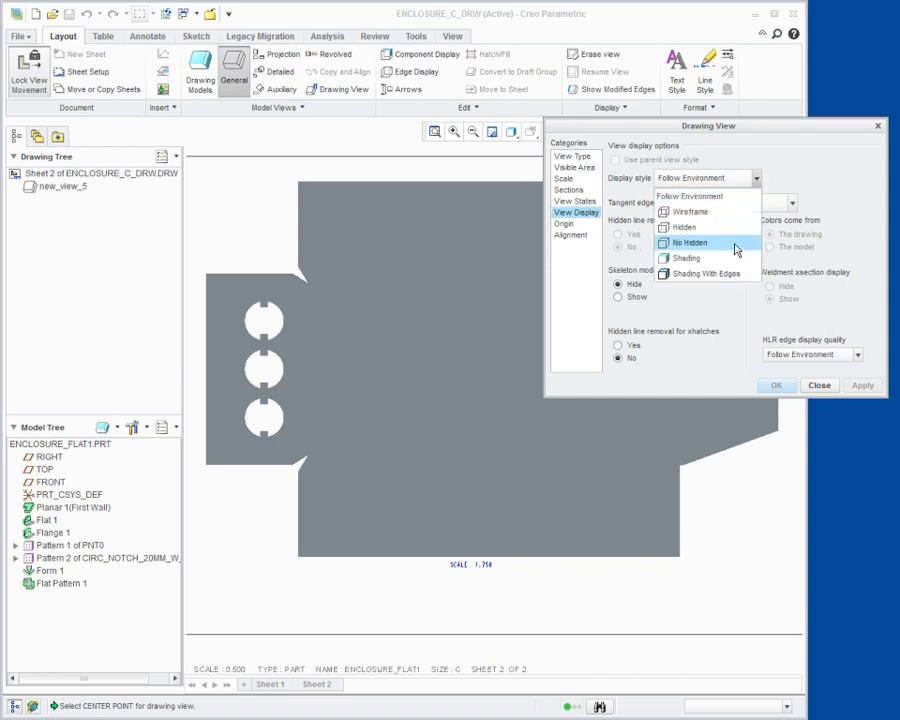
{"action": "left_click", "coordinate": [735, 244]}
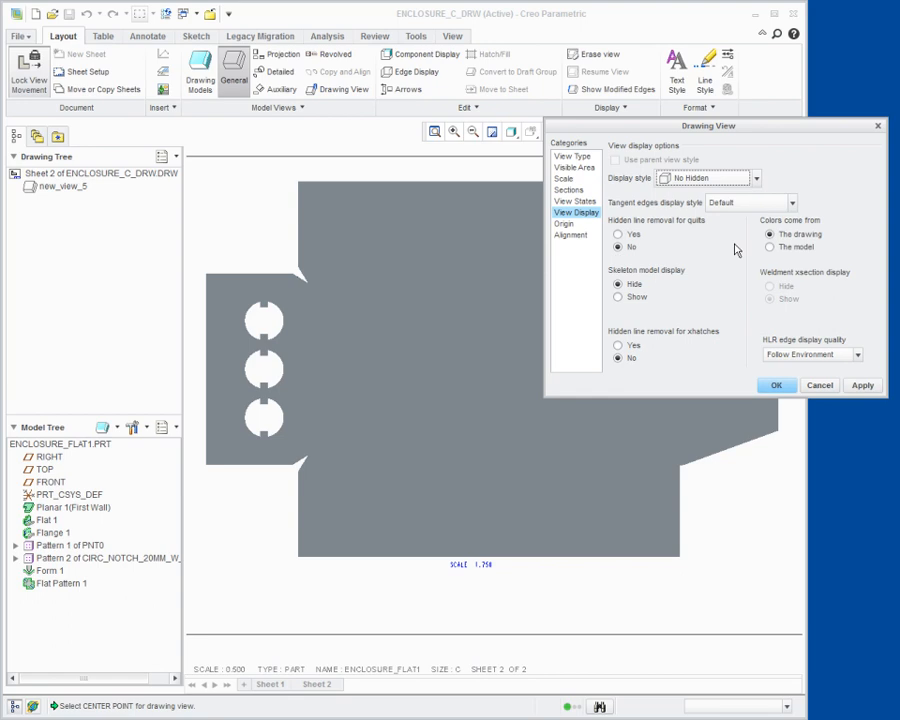
{"action": "left_click", "coordinate": [776, 385]}
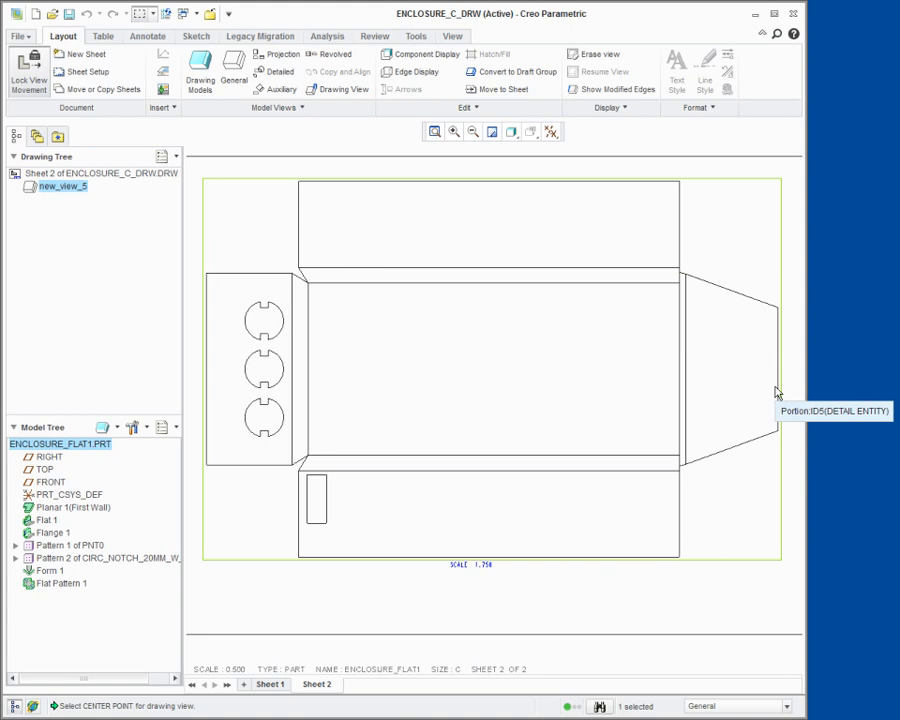
Show all model axes and all model notes, including the bend table and bend notes, in the flat pattern view
{"action": "left_click", "coordinate": [150, 36]}
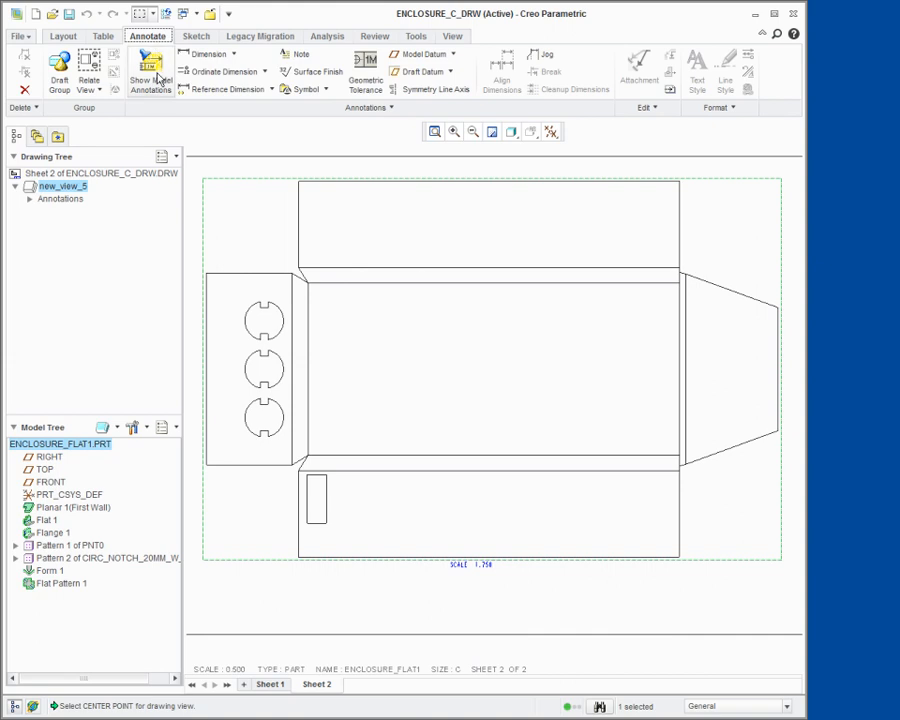
{"action": "left_click", "coordinate": [155, 80]}
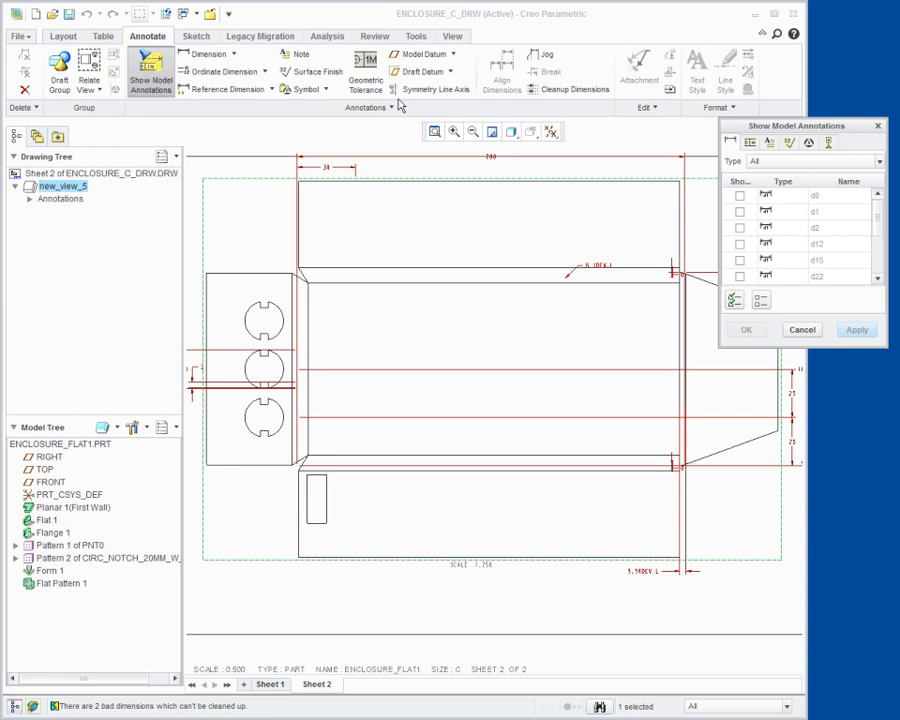
{"action": "left_click", "coordinate": [830, 143]}
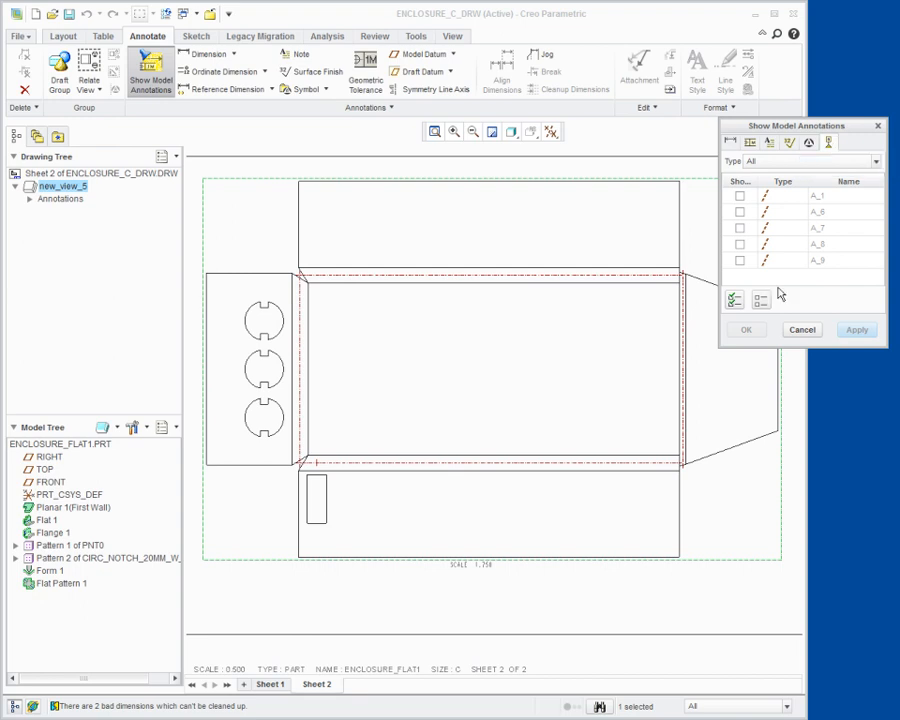
{"action": "left_click", "coordinate": [734, 300]}
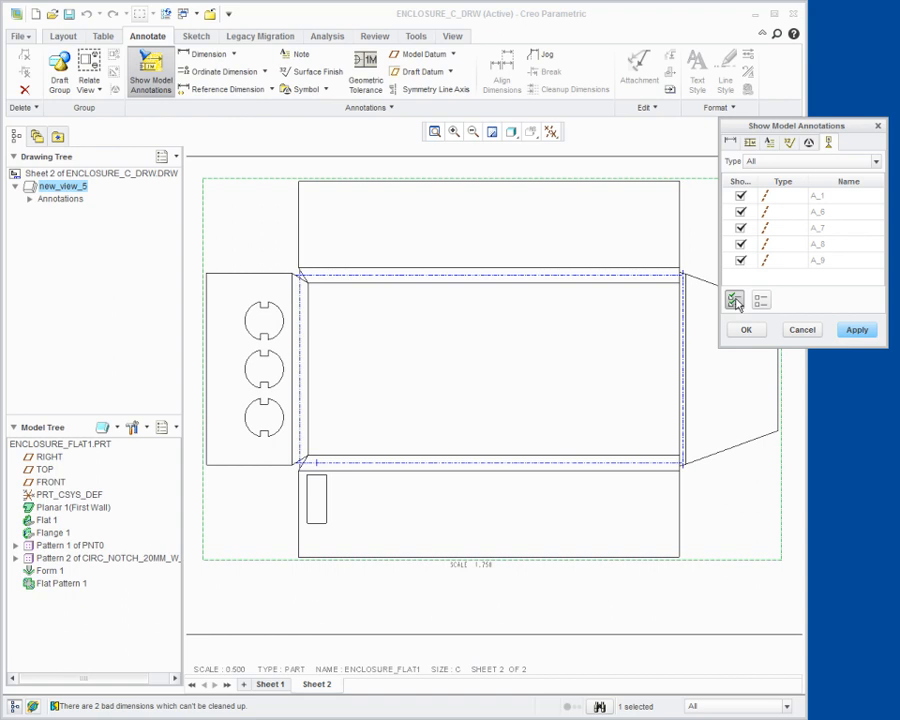
{"action": "left_click", "coordinate": [770, 143]}
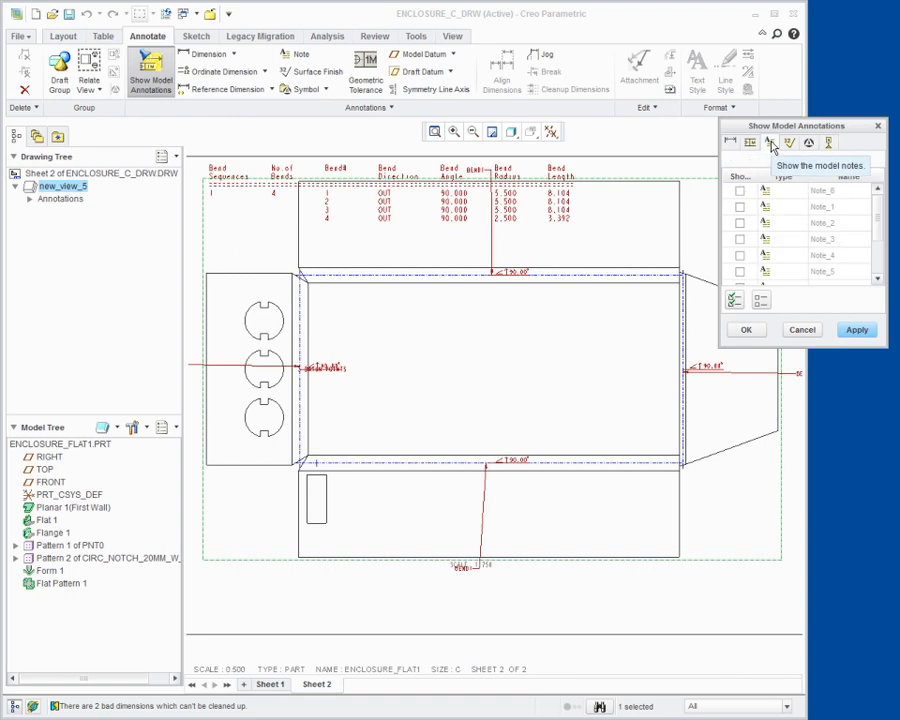
{"action": "left_click", "coordinate": [735, 300]}
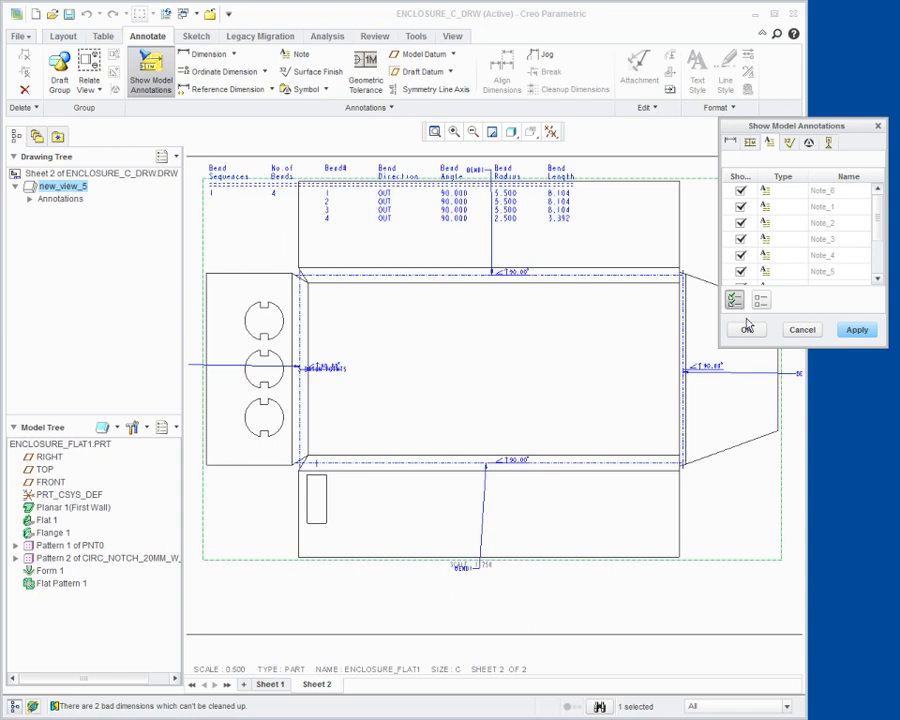
{"action": "left_click", "coordinate": [747, 331]}
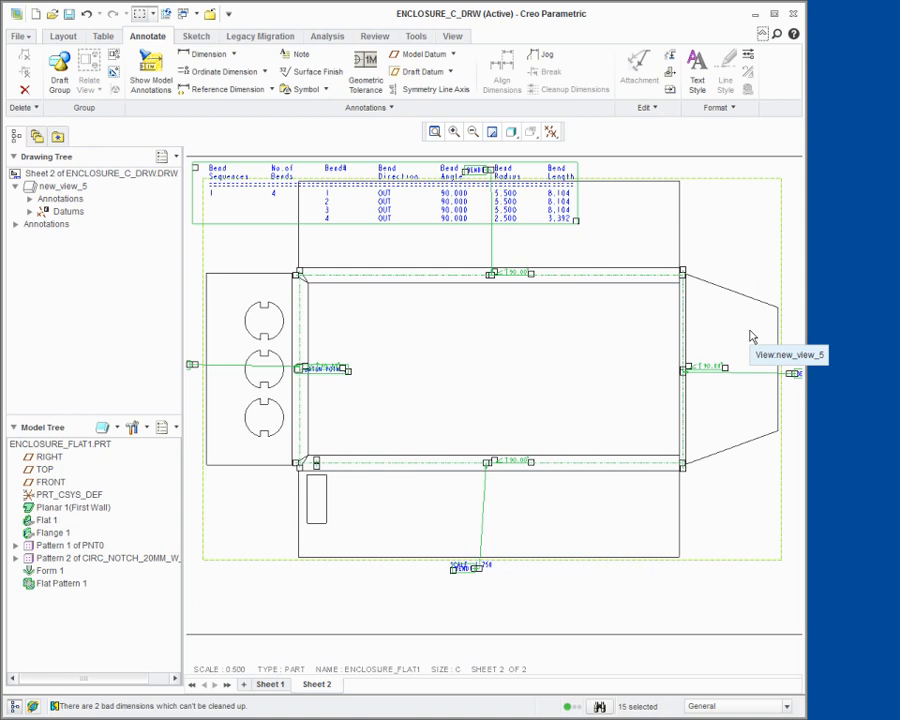
{"action": "left_click", "coordinate": [724, 155]}
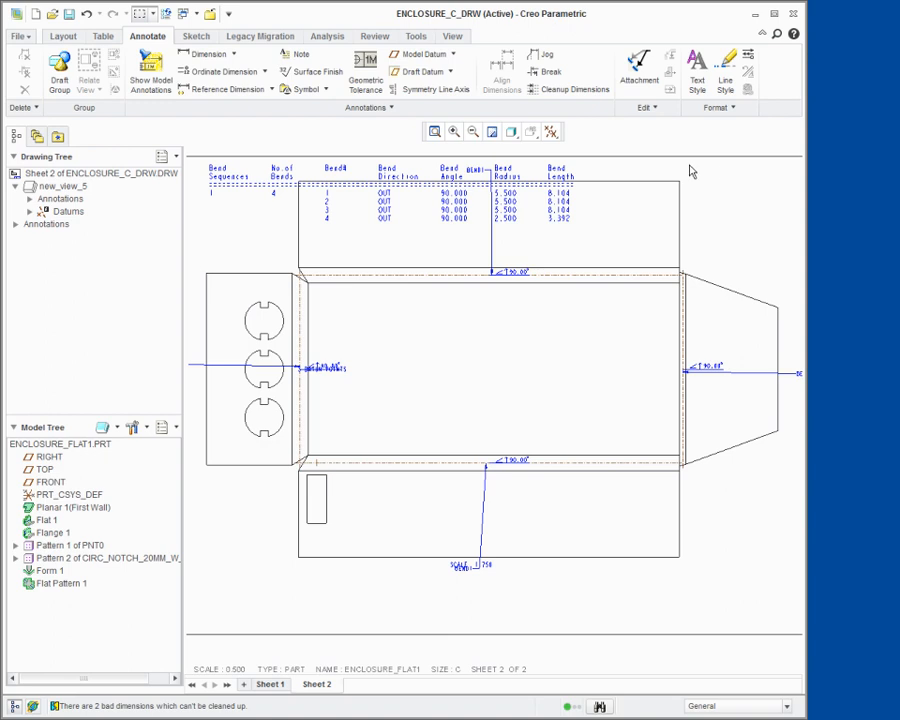
Create automatic ordinate dimensions for all flat pattern surfaces, using the outer vertical edge of the wall with the three notches as baseline
{"action": "left_click", "coordinate": [264, 71]}
{"action": "left_click", "coordinate": [249, 96]}
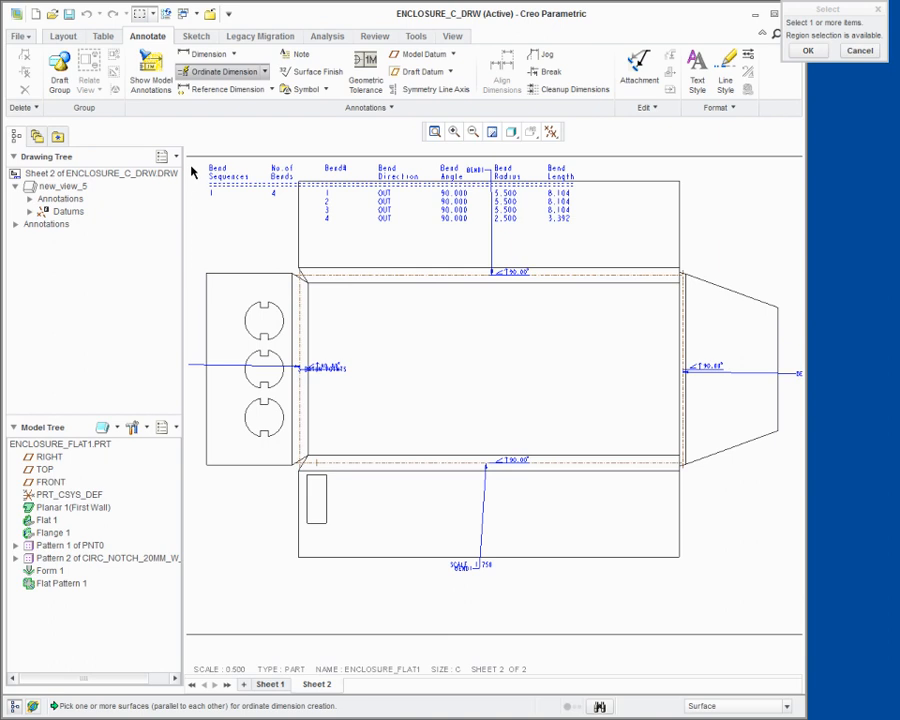
{"action": "mouse_move", "coordinate": [193, 172]}
{"action": "left_mouse_down"}
{"action": "mouse_move", "coordinate": [800, 556]}
{"action": "mouse_move", "coordinate": [795, 591]}
{"action": "left_mouse_up"}
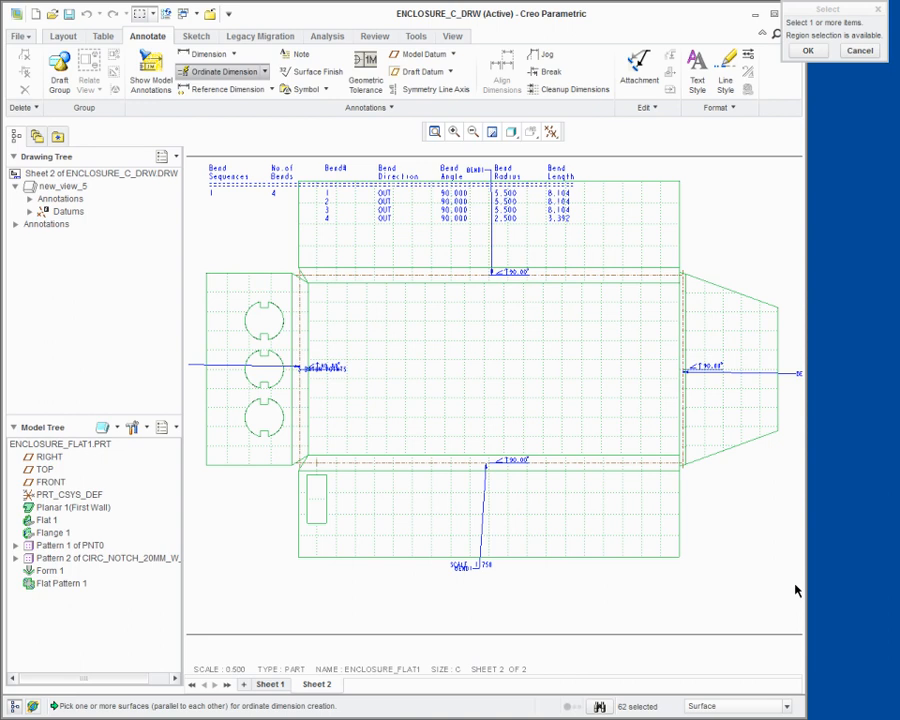
{"action": "left_click", "coordinate": [807, 51]}
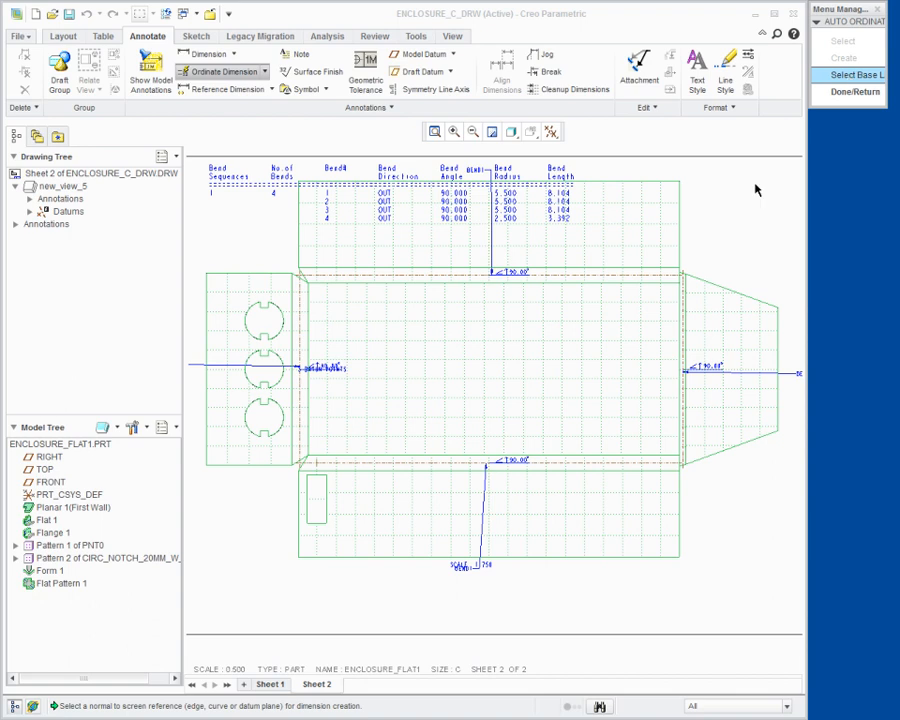
{"action": "left_click", "coordinate": [206, 395]}
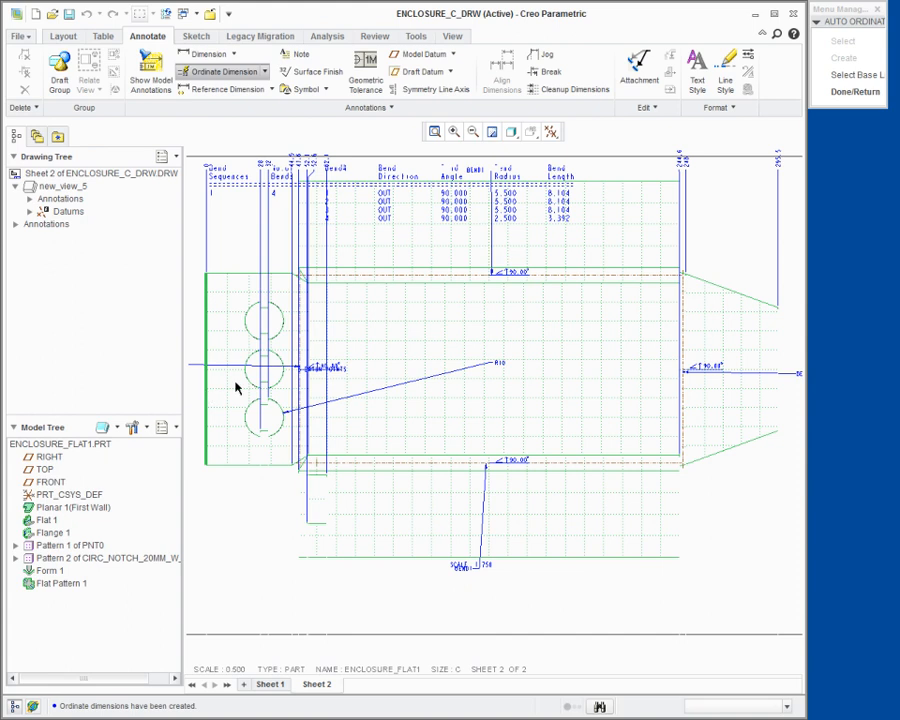
Add the vertical ordinate dimensions using the flat pattern's lowest horizontal edge as baseline, and finish the automatic dimensioning
{"action": "left_click", "coordinate": [830, 75]}
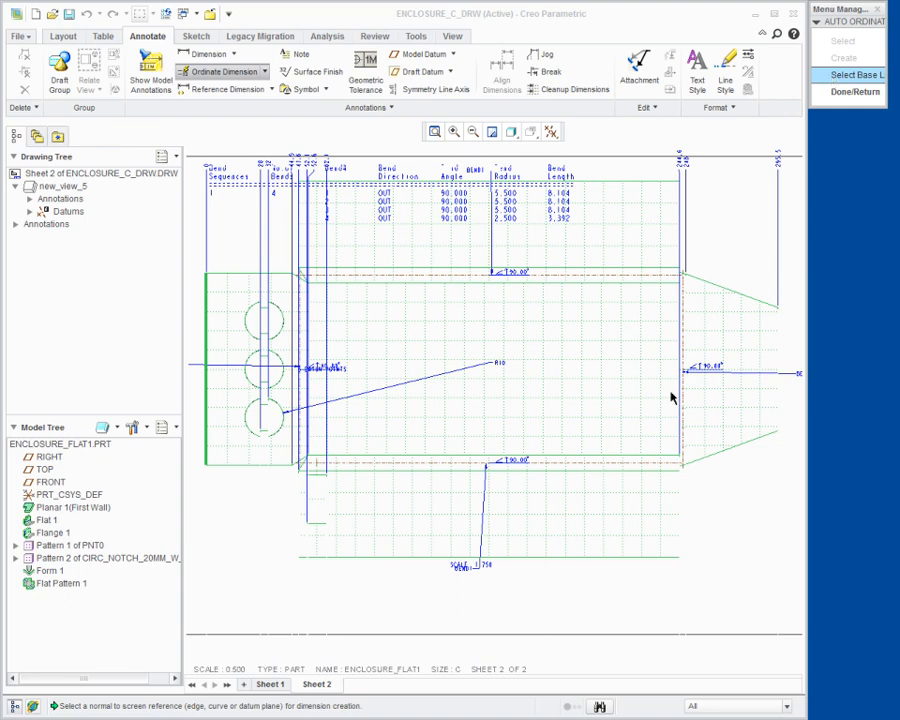
{"action": "left_click", "coordinate": [575, 564]}
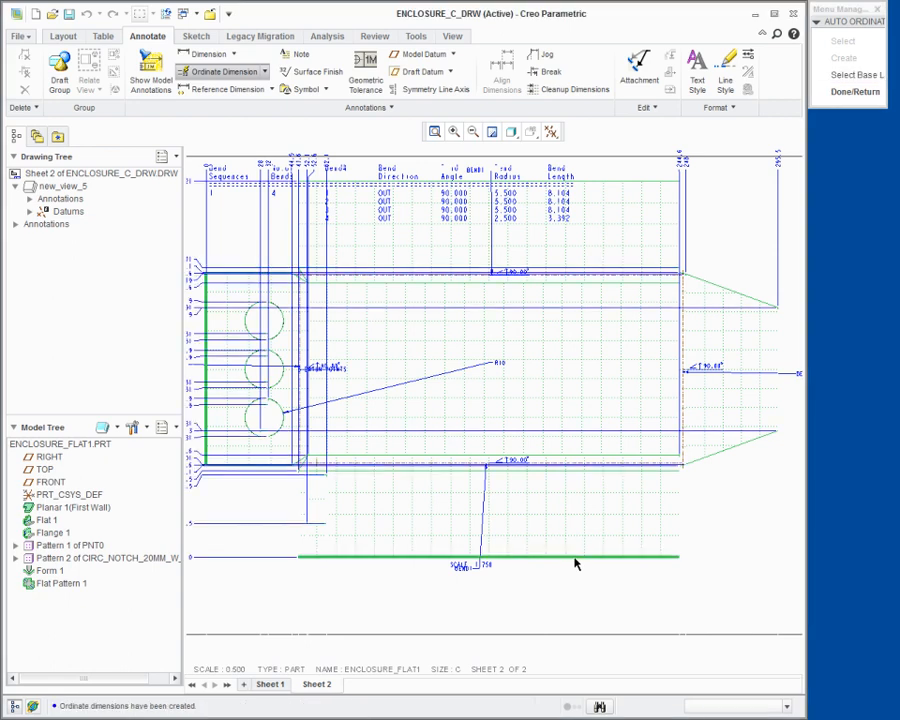
{"action": "left_click", "coordinate": [855, 92]}
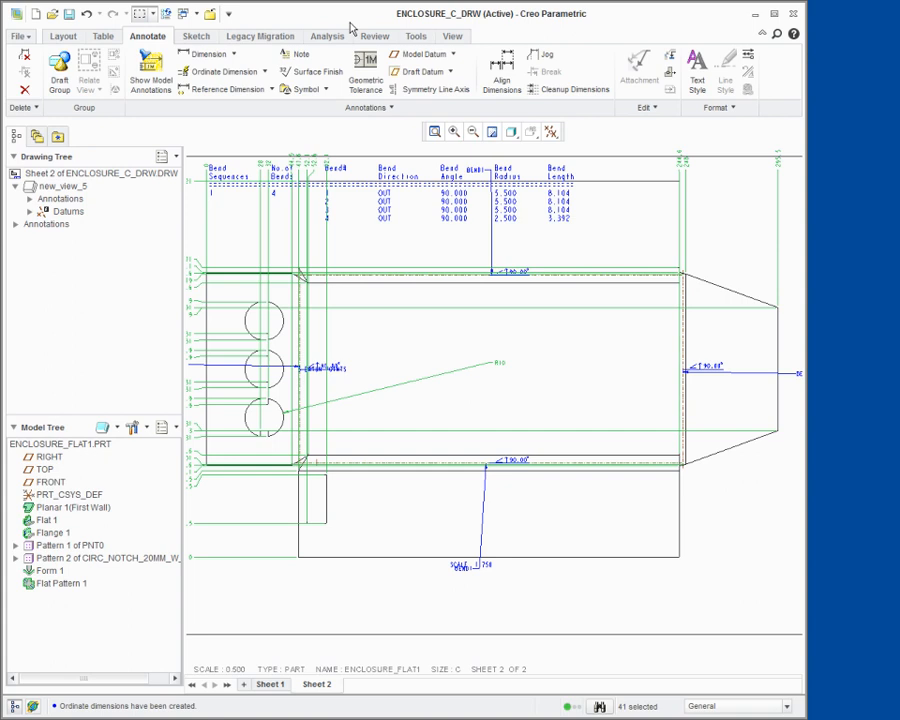
Regenerate the model and save the ENCLOSURE_C_DRW drawing in the Sheetmetal folder
{"action": "left_click", "coordinate": [164, 15]}
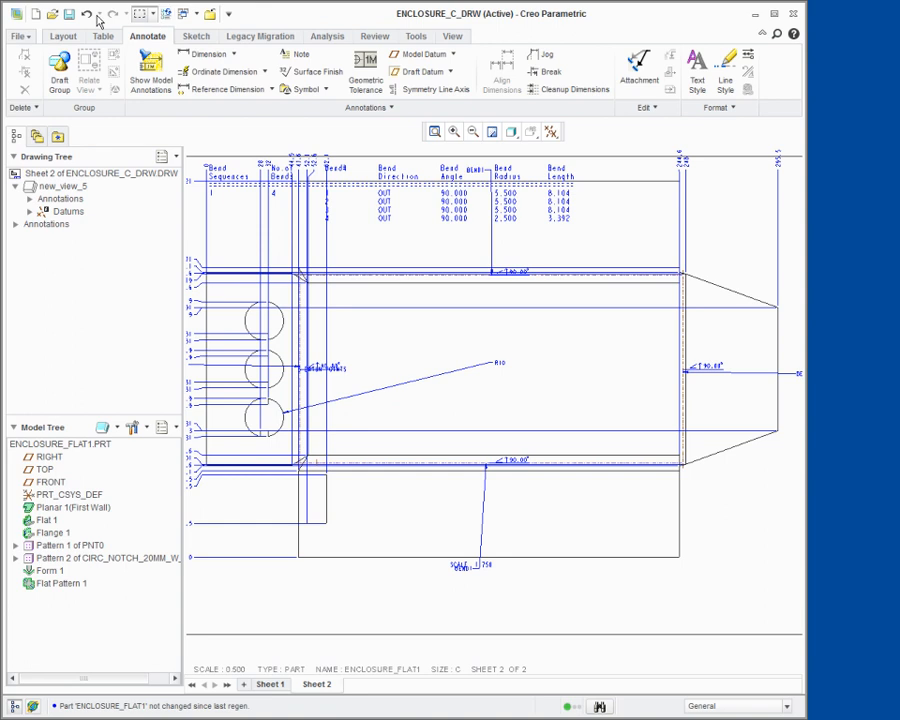
{"action": "left_click", "coordinate": [69, 14]}
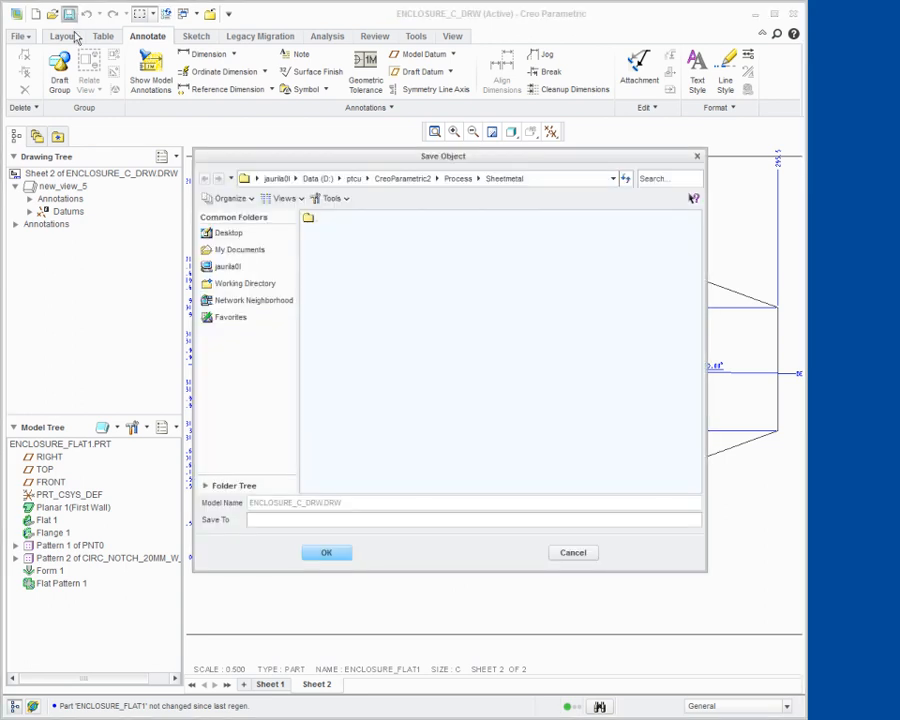
{"action": "left_click", "coordinate": [331, 553]}
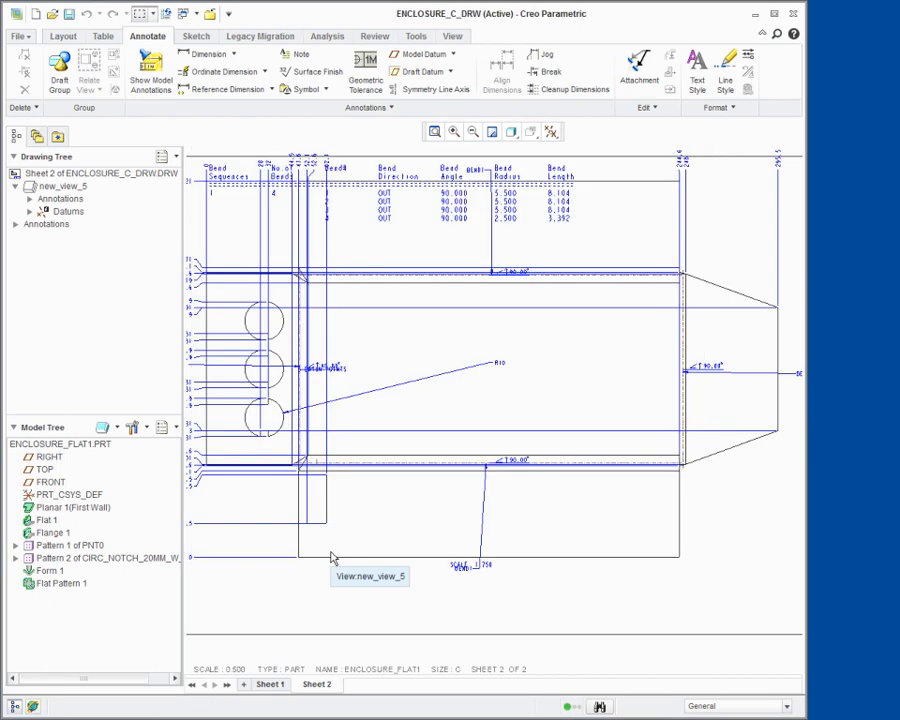
Close the drawing and erase all objects that are not displayed from the session
{"action": "left_click", "coordinate": [211, 14]}
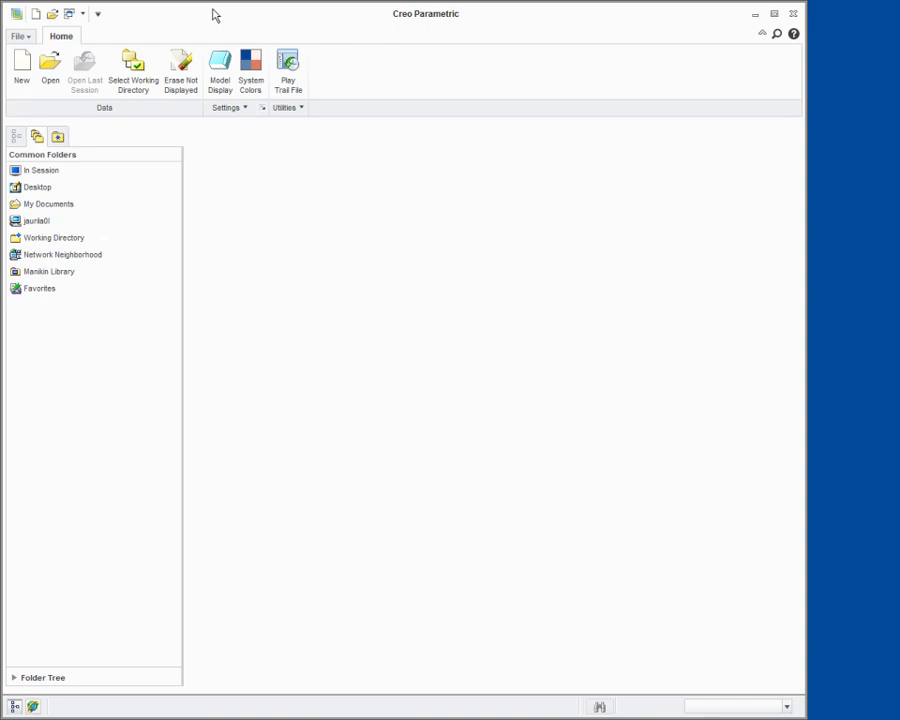
{"action": "left_click", "coordinate": [184, 79]}
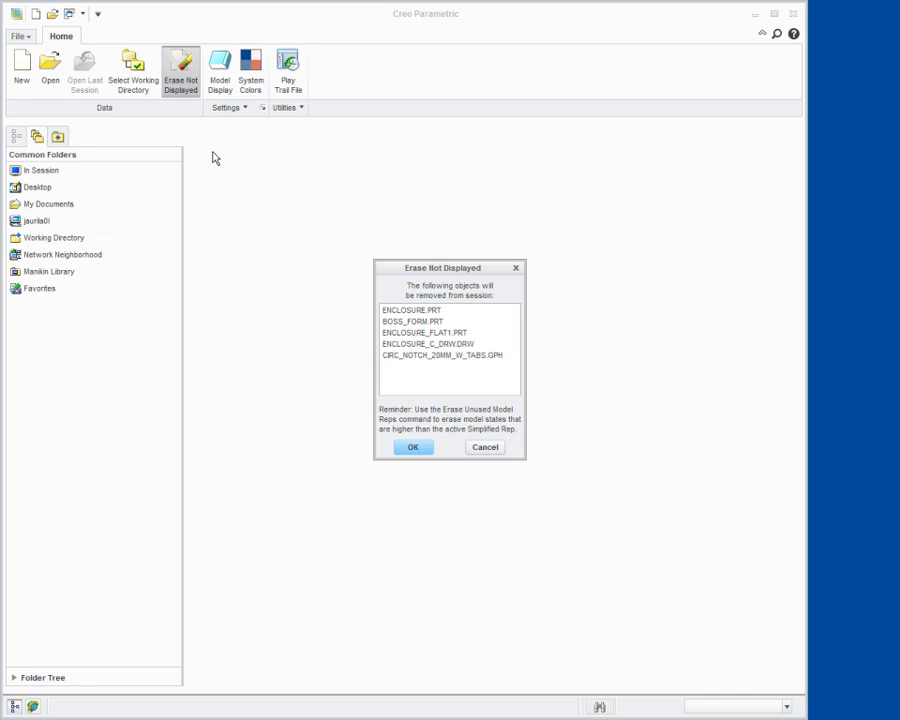
{"action": "left_click", "coordinate": [407, 448]}
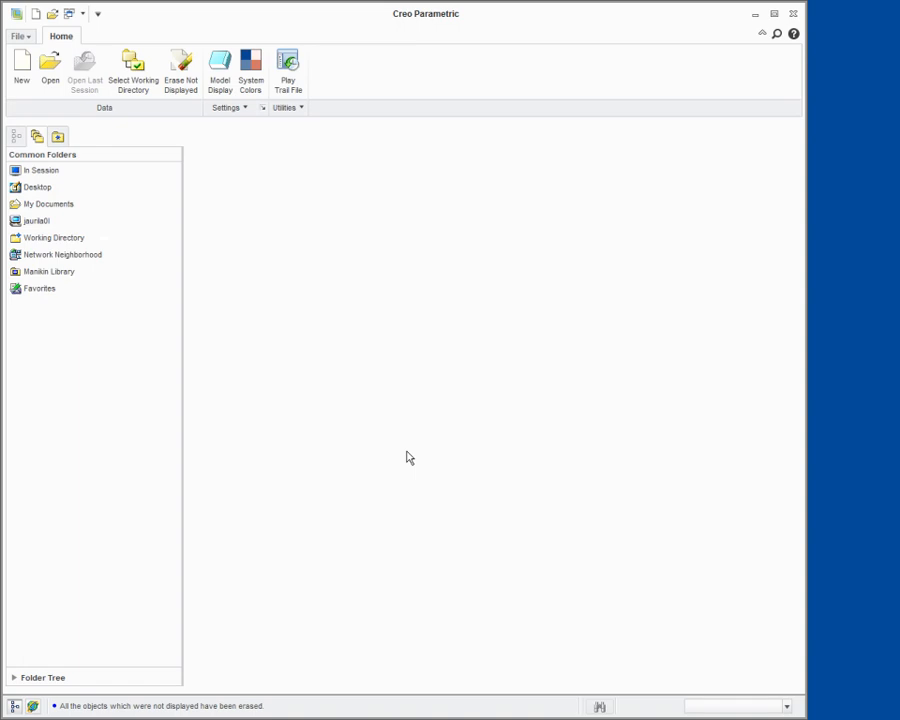